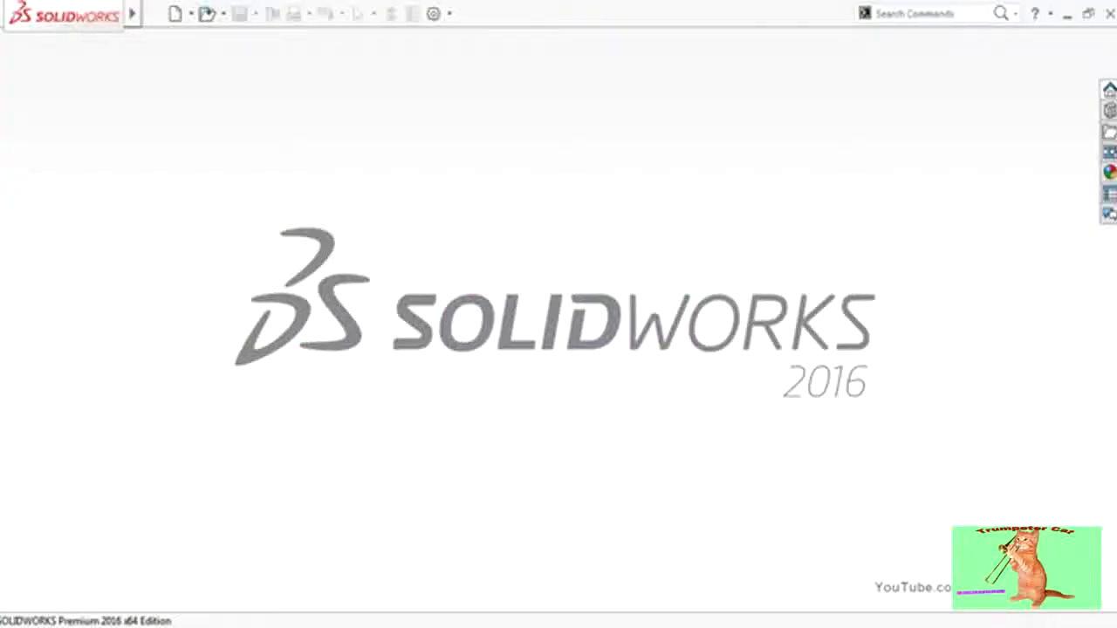
# Step: Bring the three-view DXF into SOLIDWORKS, converting it to native SOLIDWORKS entities
pyautogui.hotkey('ctrl', 'o')
pyautogui.moveTo(390, 195); pyautogui.dragTo(85, 201)
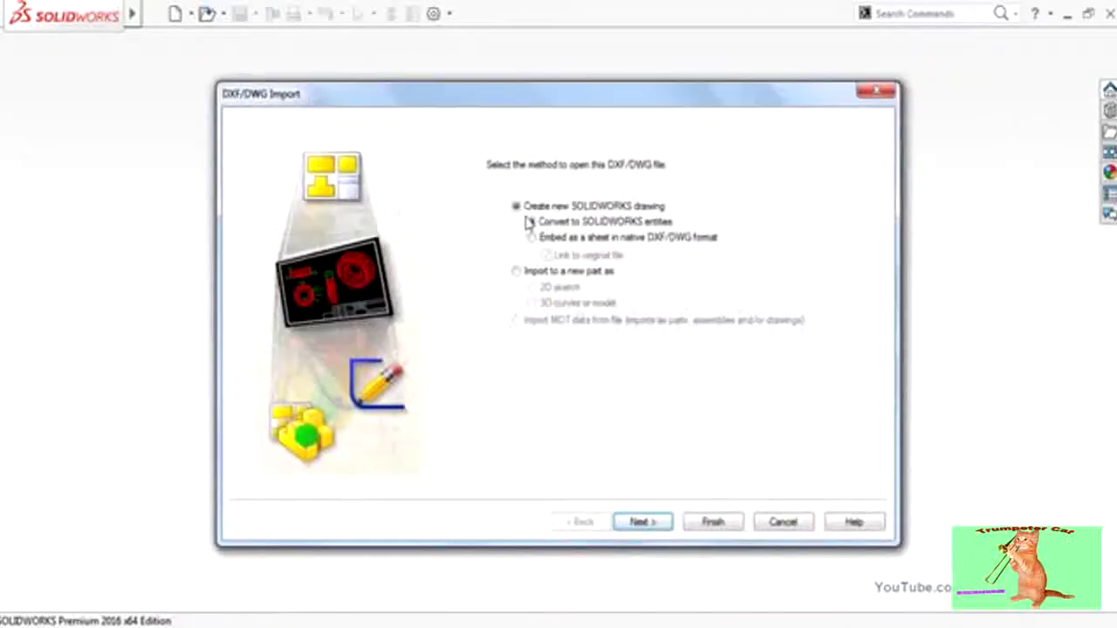
pyautogui.click(530, 222)
pyautogui.click(635, 523)
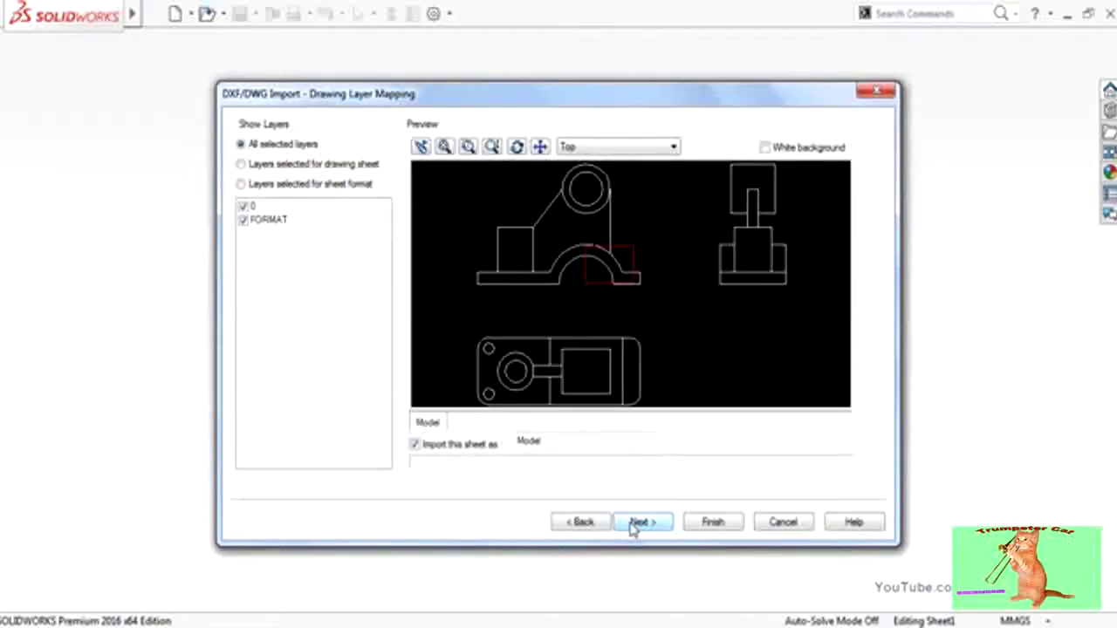
pyautogui.click(636, 523)
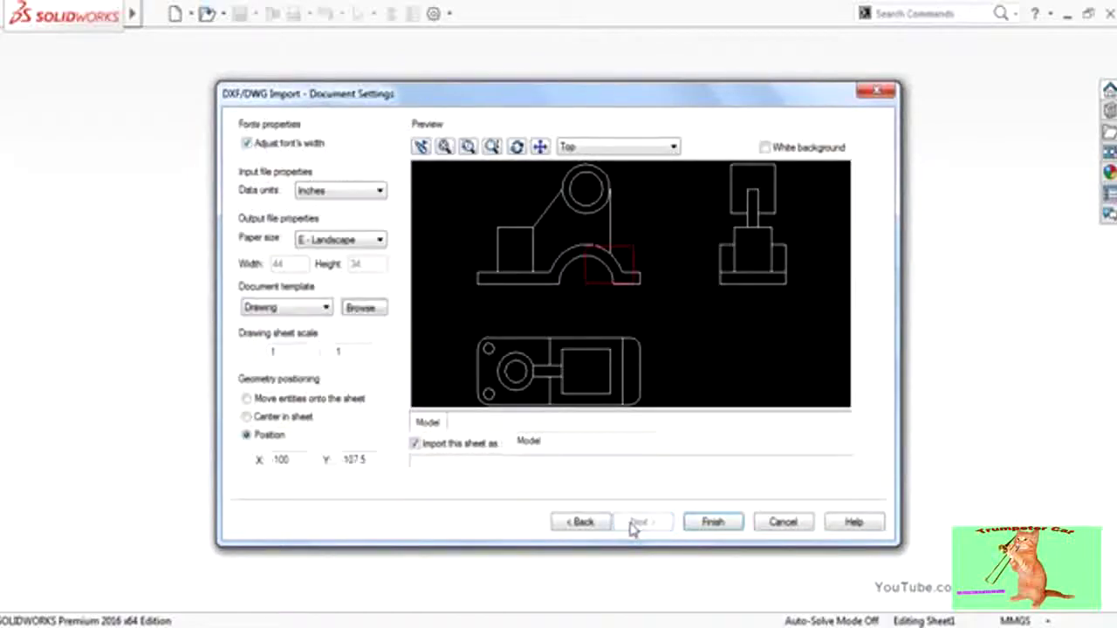
# Step: Import it in Millimeters, centred in the sheet, on A - Landscape paper
pyautogui.click(327, 194)
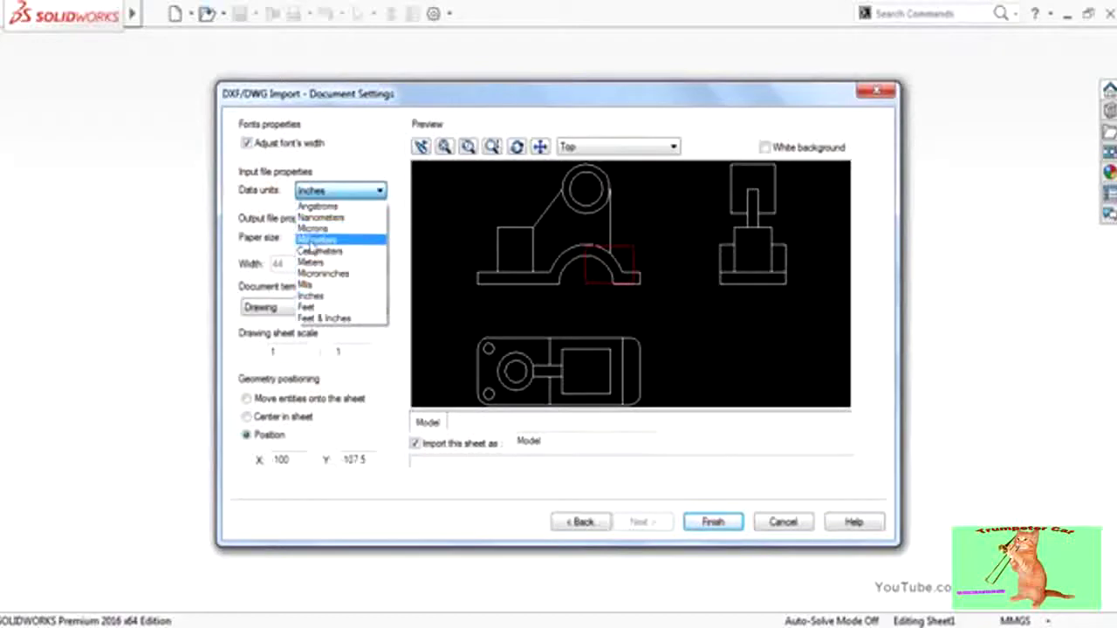
pyautogui.click(319, 239)
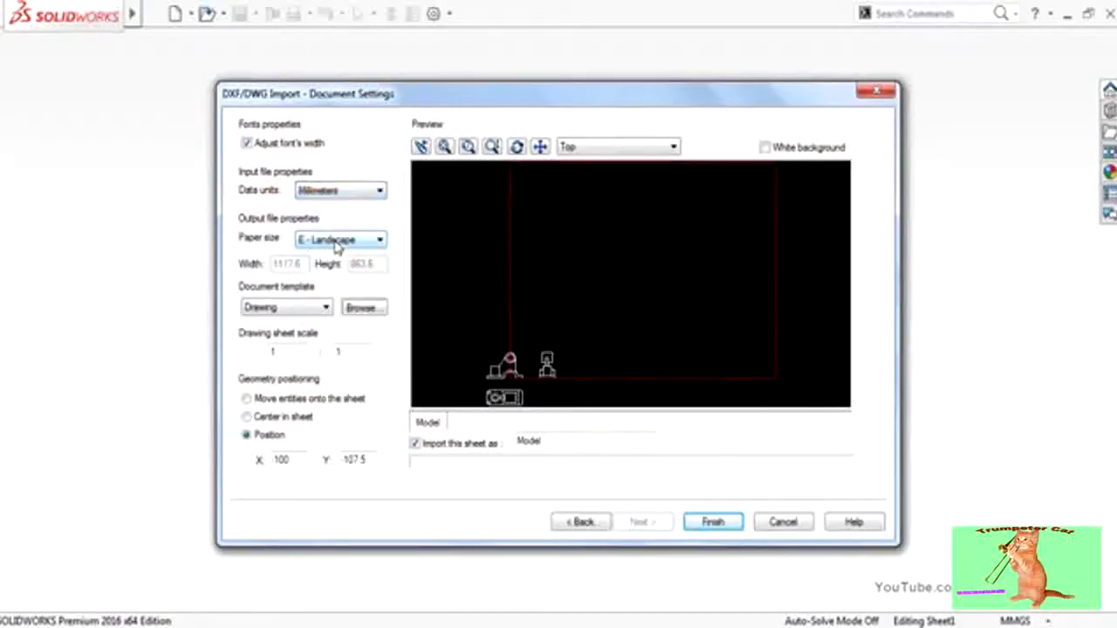
pyautogui.click(247, 417)
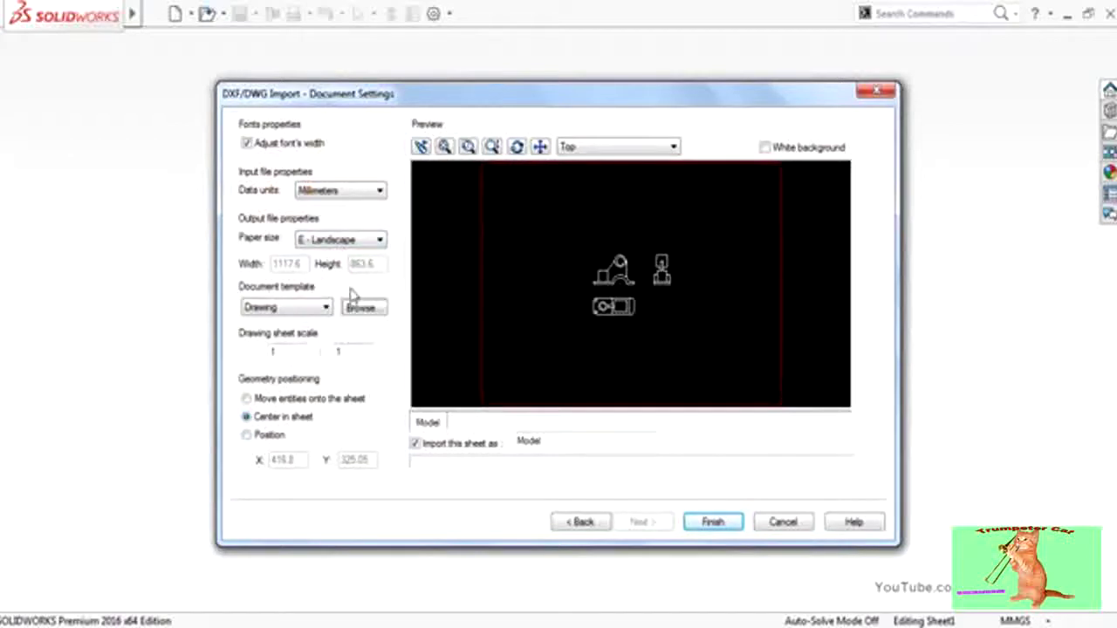
pyautogui.click(353, 244)
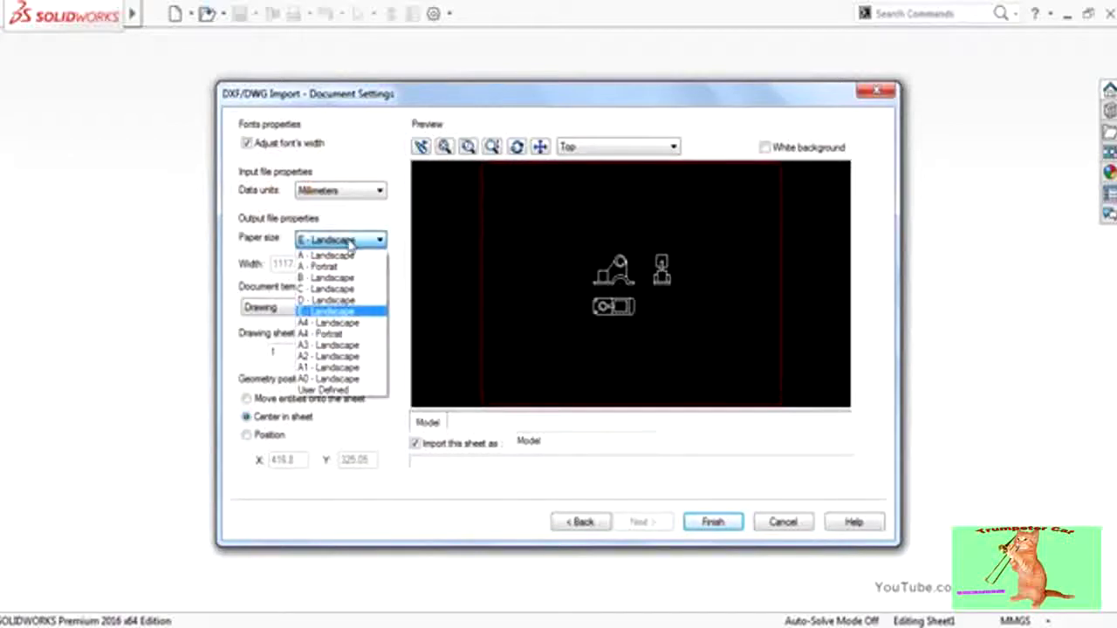
pyautogui.click(338, 255)
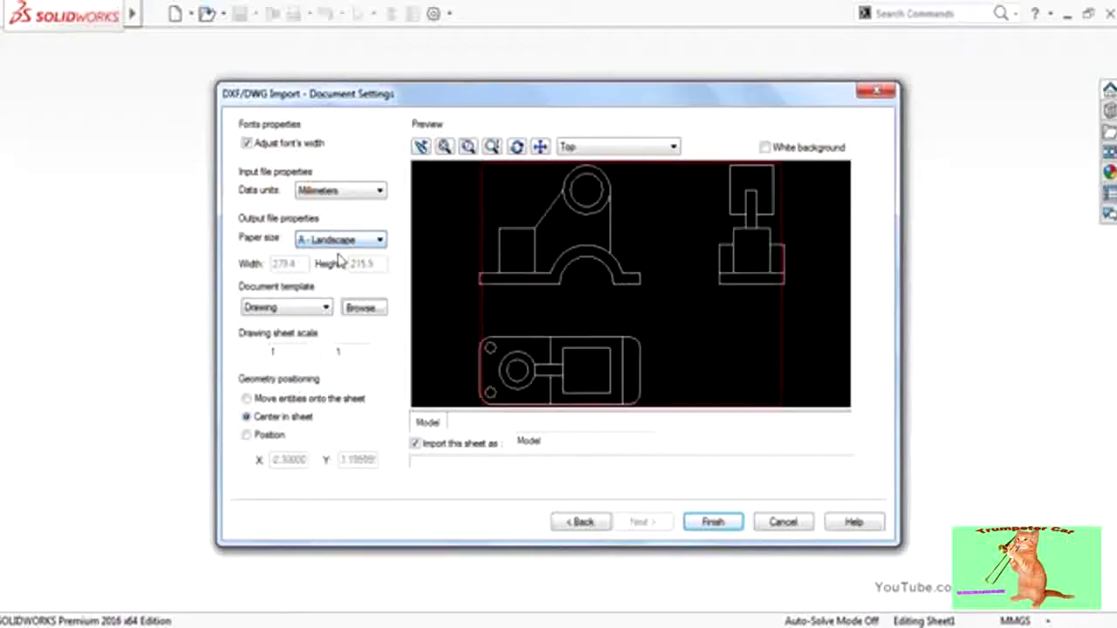
pyautogui.click(714, 523)
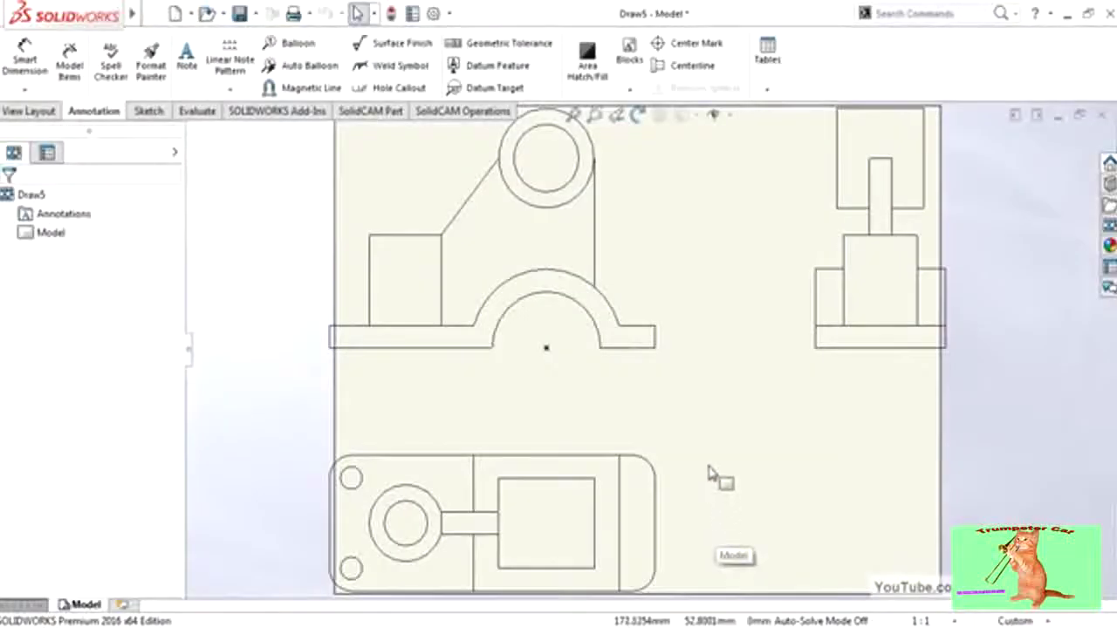
# Step: Copy the front-view geometry from the drawing and create a new part
pyautogui.scroll(3, 721, 393)
pyautogui.scroll(-1, 726, 279)
pyautogui.moveTo(661, 156); pyautogui.dragTo(348, 406)
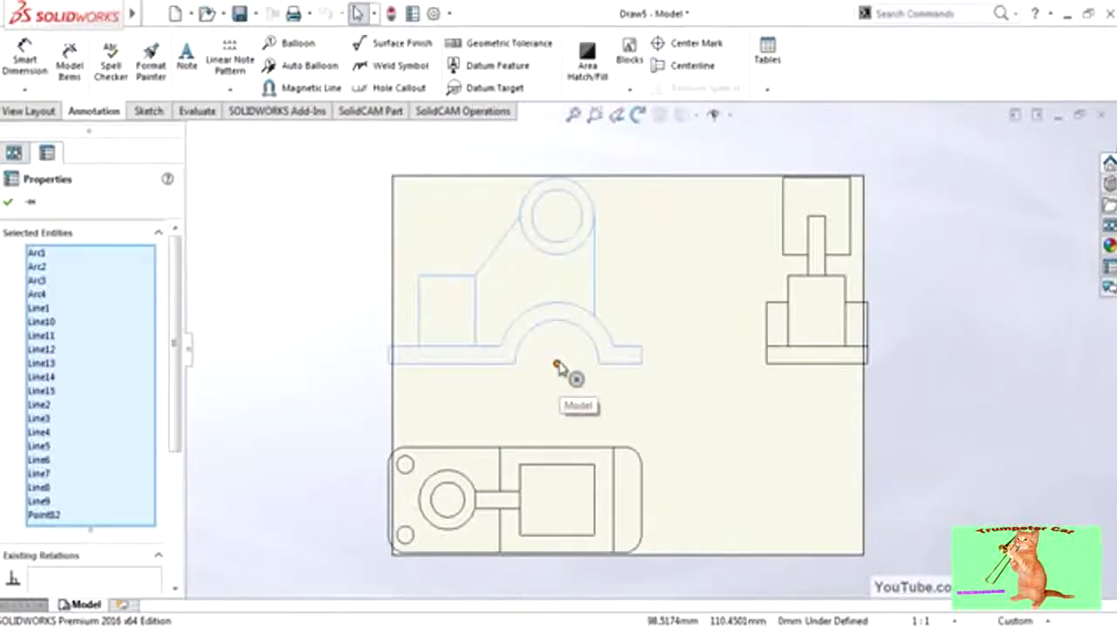
pyautogui.moveTo(557, 365); pyautogui.dragTo(568, 406)
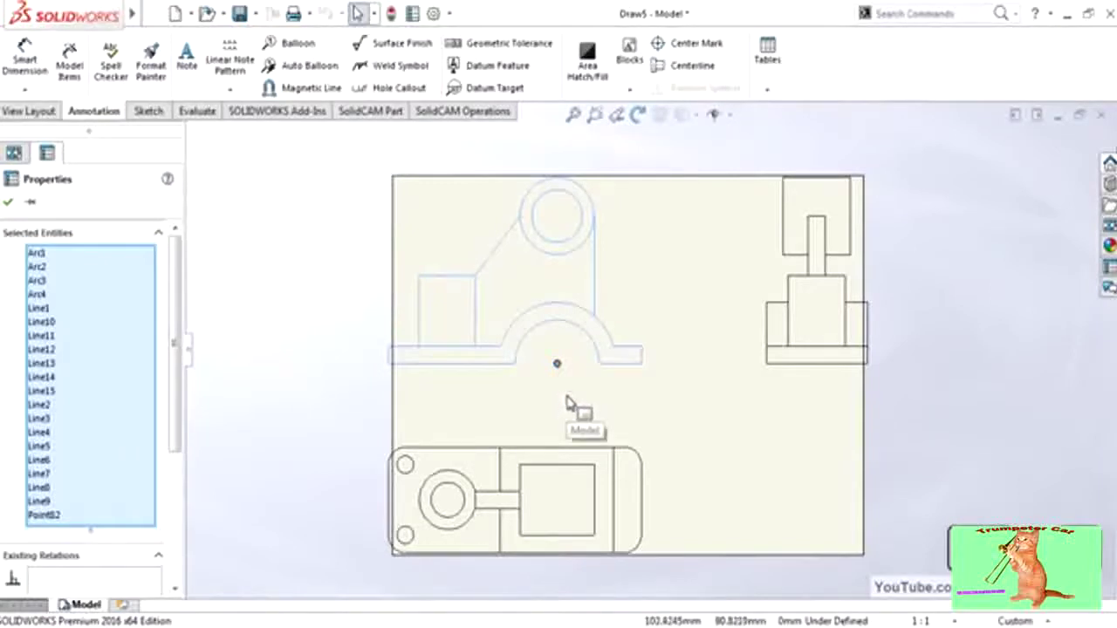
pyautogui.click(176, 13)
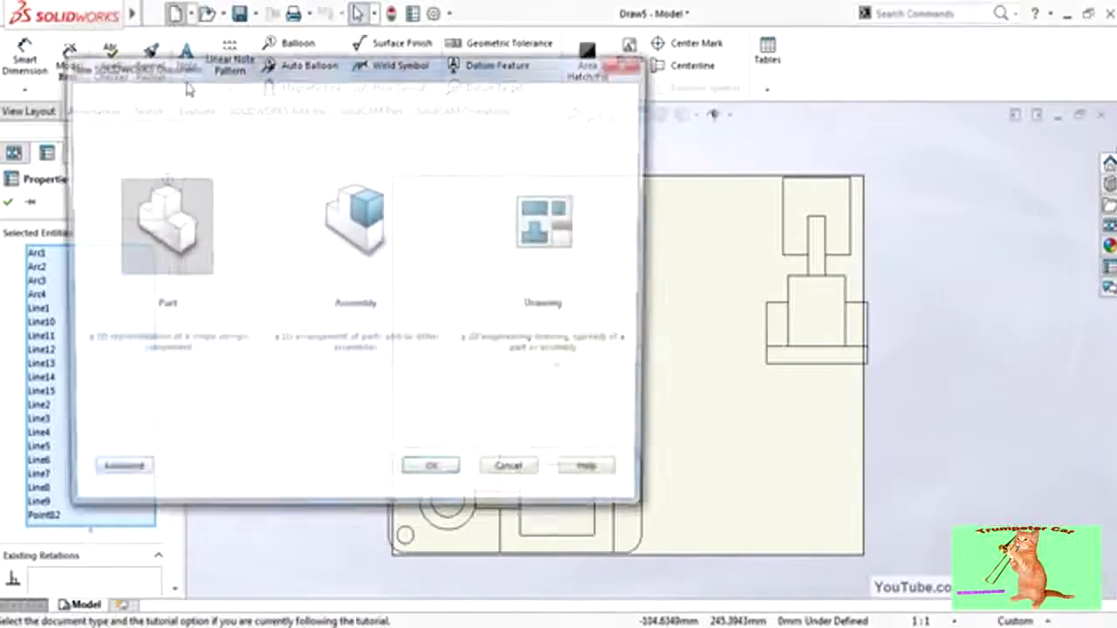
pyautogui.doubleClick(179, 233)
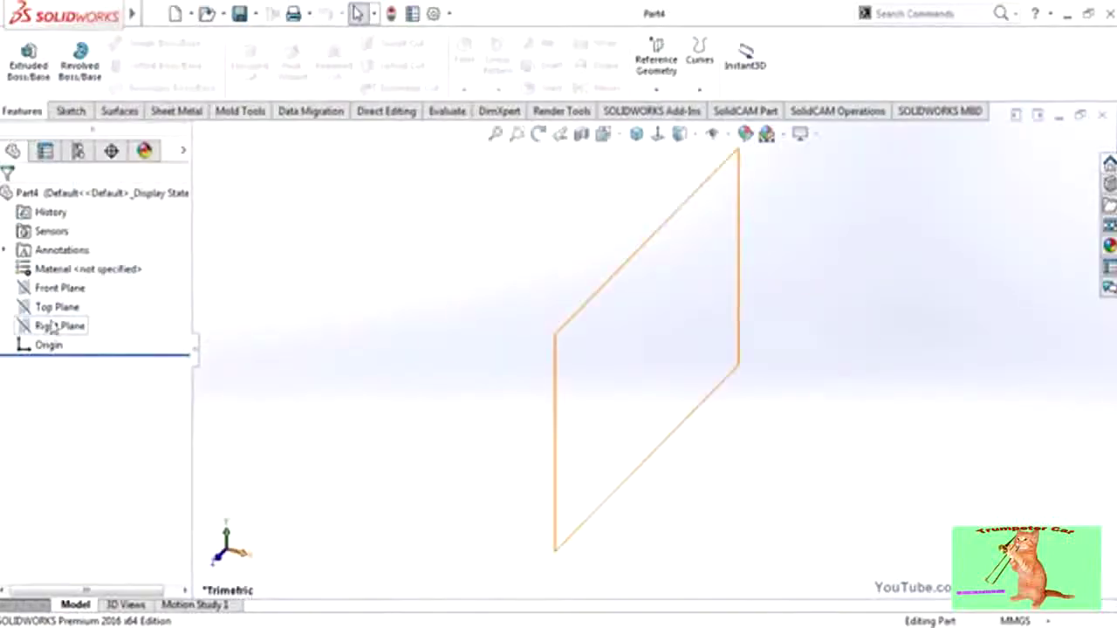
# Step: Show the Front, Top and Right planes, orbit to see them, and select the Front Plane
pyautogui.moveTo(41, 327); pyautogui.dragTo(45, 324)
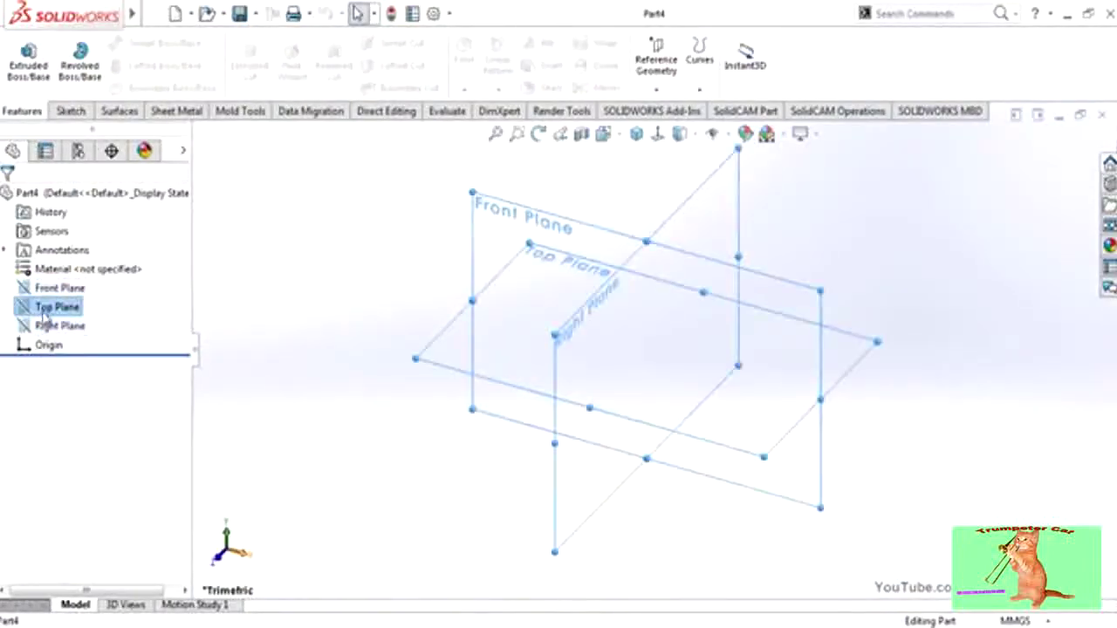
pyautogui.rightClick(53, 307)
pyautogui.click(43, 288)
pyautogui.click(389, 439)
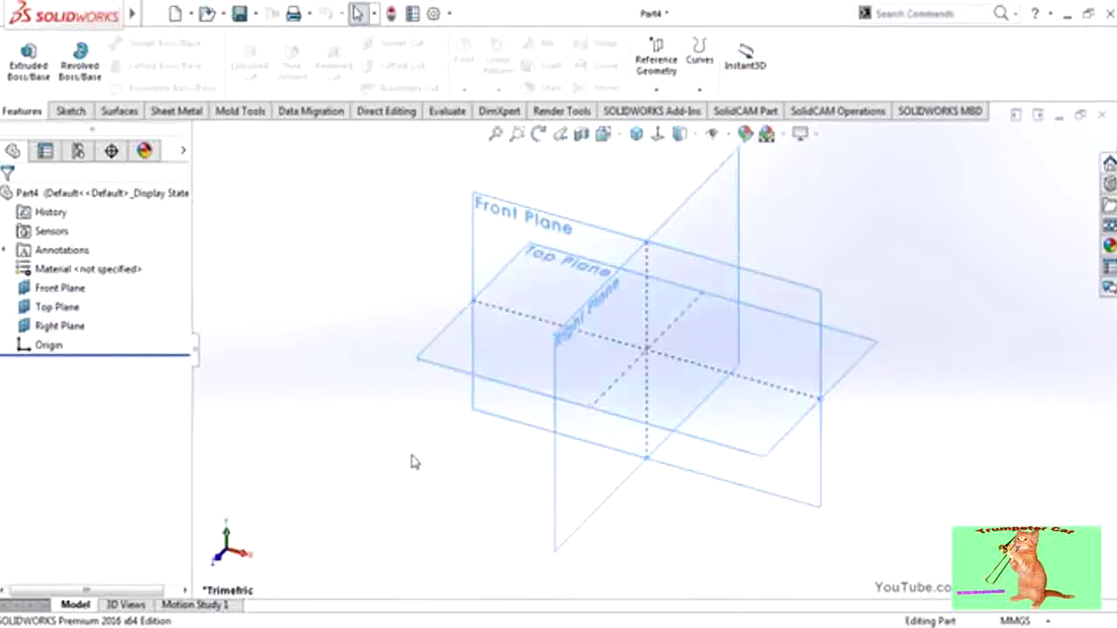
pyautogui.moveTo(411, 461)
pyautogui.mouseDown(button='middle')
pyautogui.moveTo(406, 354)
pyautogui.moveTo(494, 508)
pyautogui.moveTo(461, 442)
pyautogui.moveTo(419, 399)
pyautogui.mouseUp(button='middle')
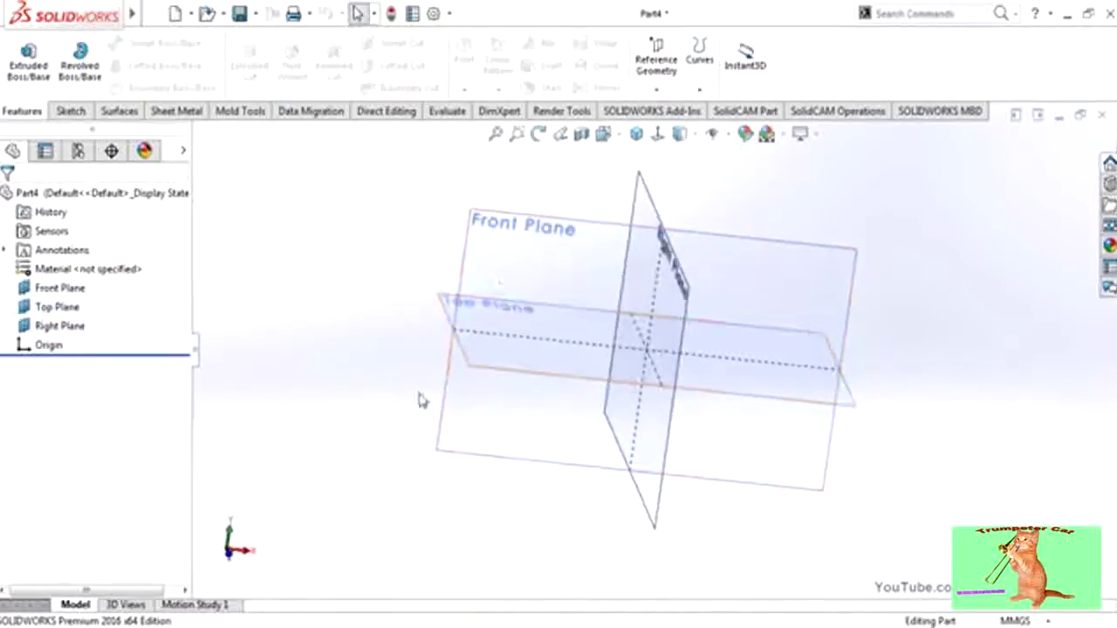
pyautogui.click(511, 229)
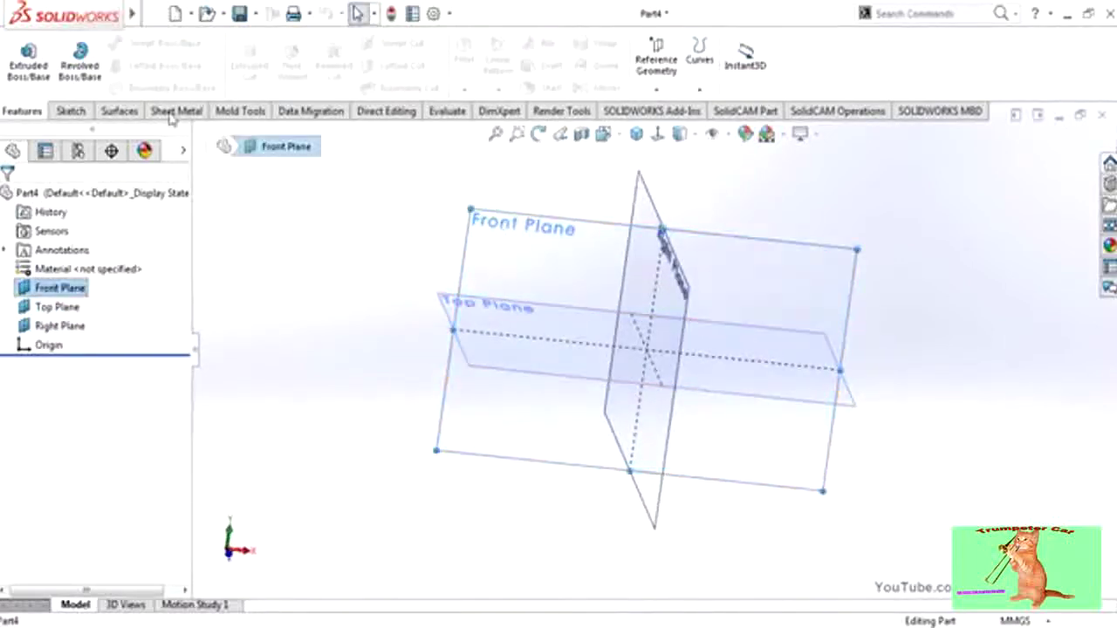
pyautogui.click(72, 111)
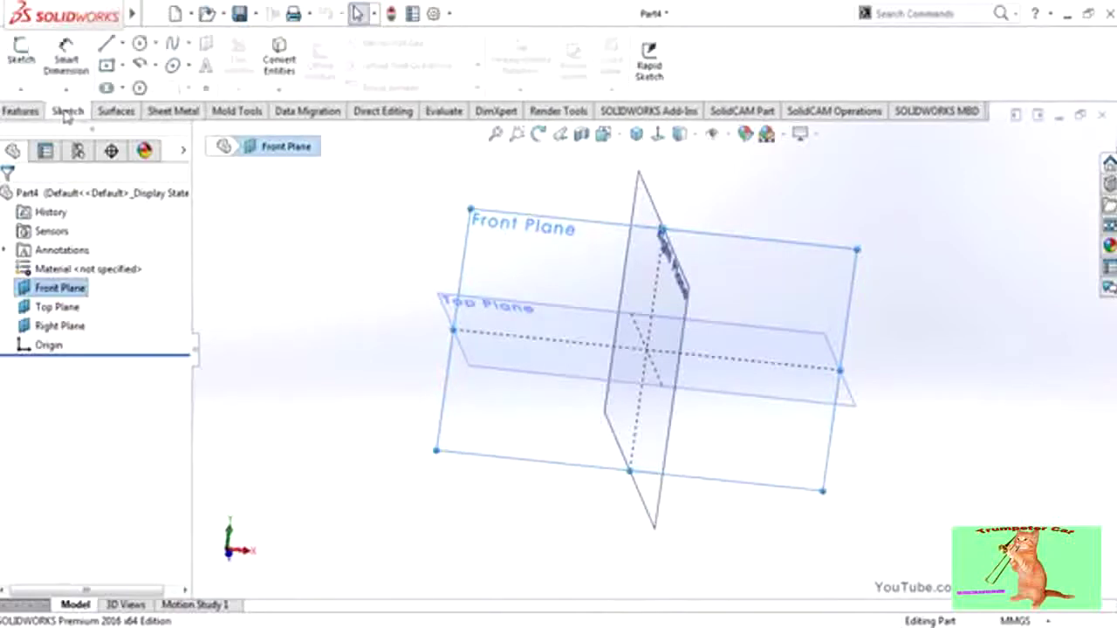
# Step: Paste the front-view outline into a Front Plane sketch and move the arch's base centre onto the origin
pyautogui.click(21, 57)
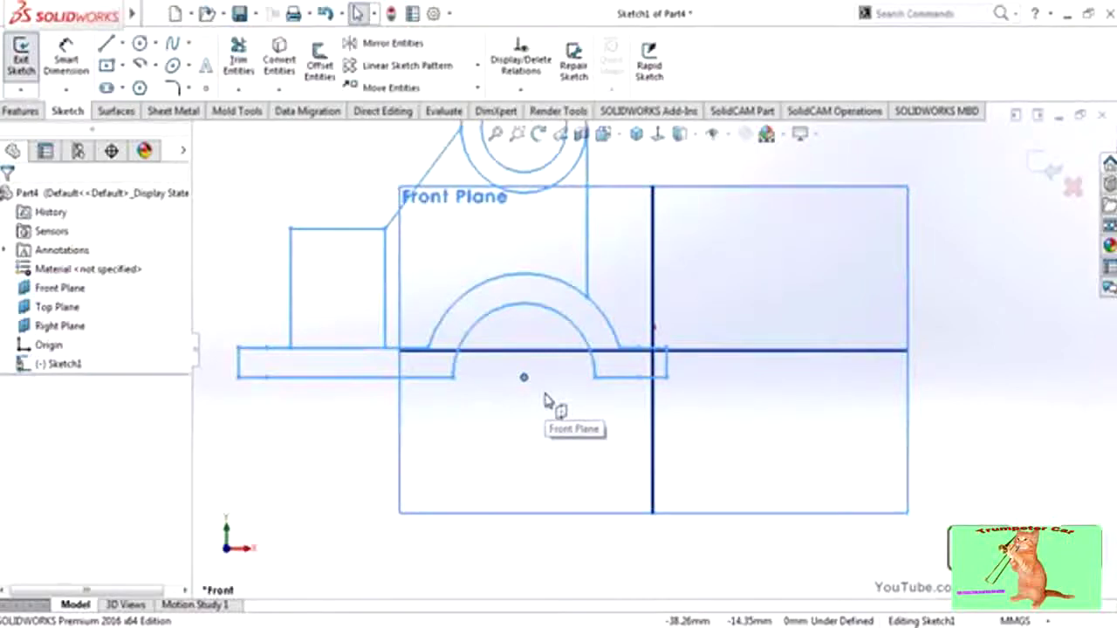
pyautogui.press('z')
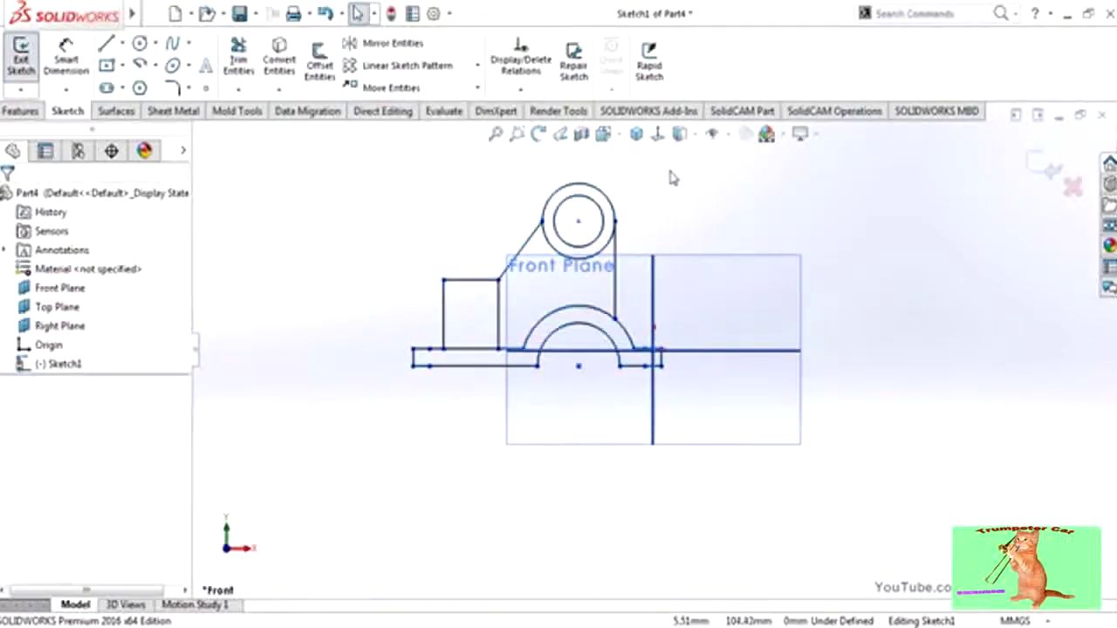
pyautogui.moveTo(671, 170); pyautogui.dragTo(335, 437)
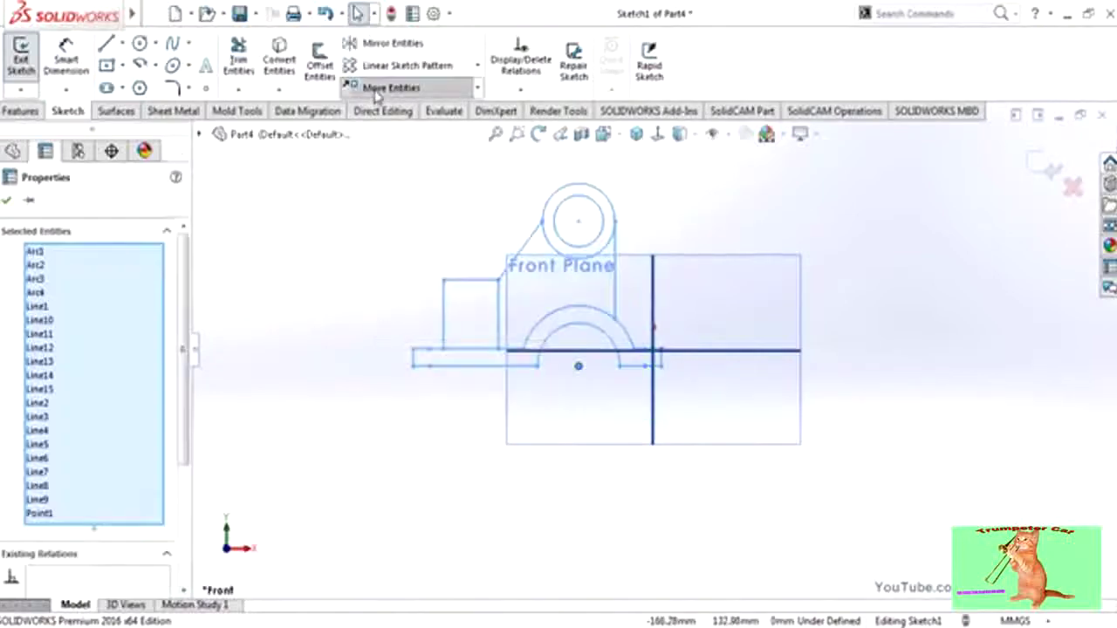
pyautogui.click(390, 87)
pyautogui.click(579, 368)
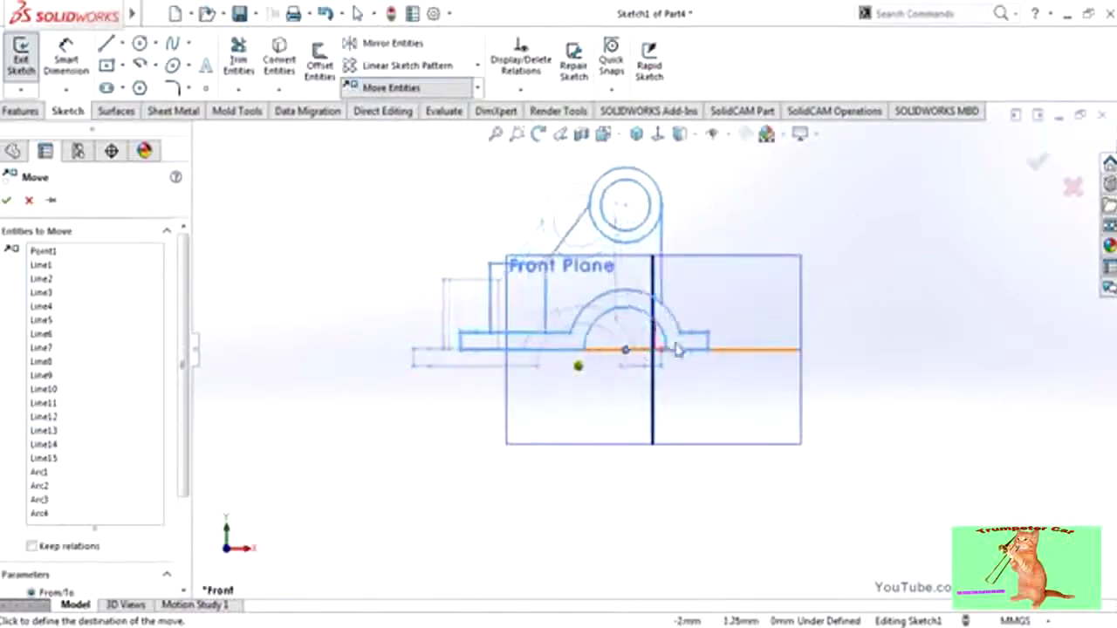
pyautogui.scroll(-3, 659, 357)
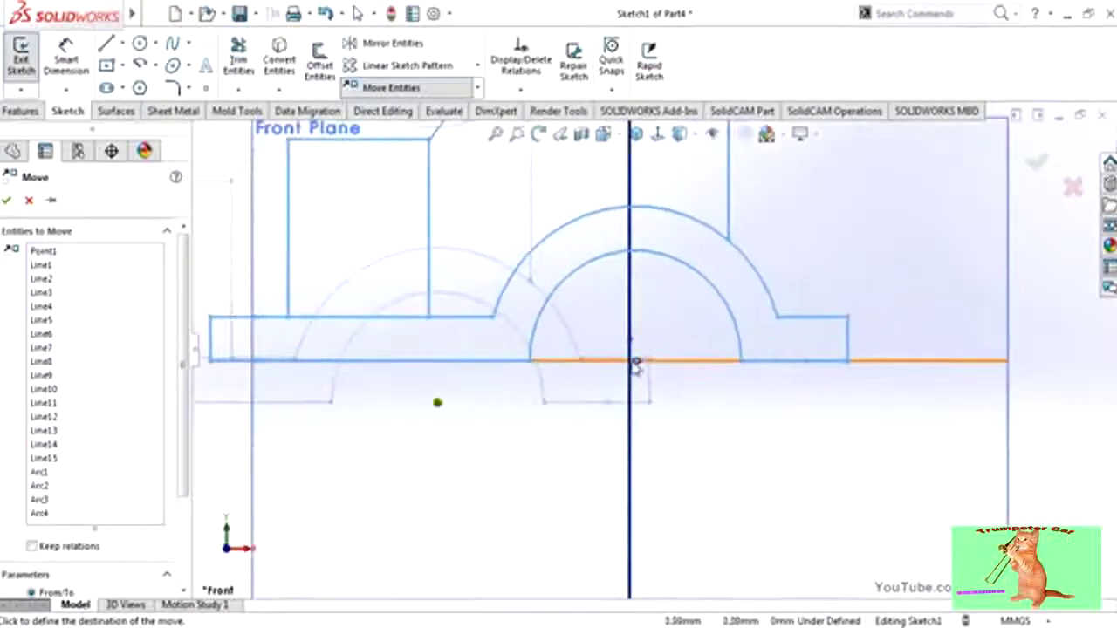
pyautogui.click(634, 359)
pyautogui.scroll(-2, 632, 364)
pyautogui.scroll(3, 631, 366)
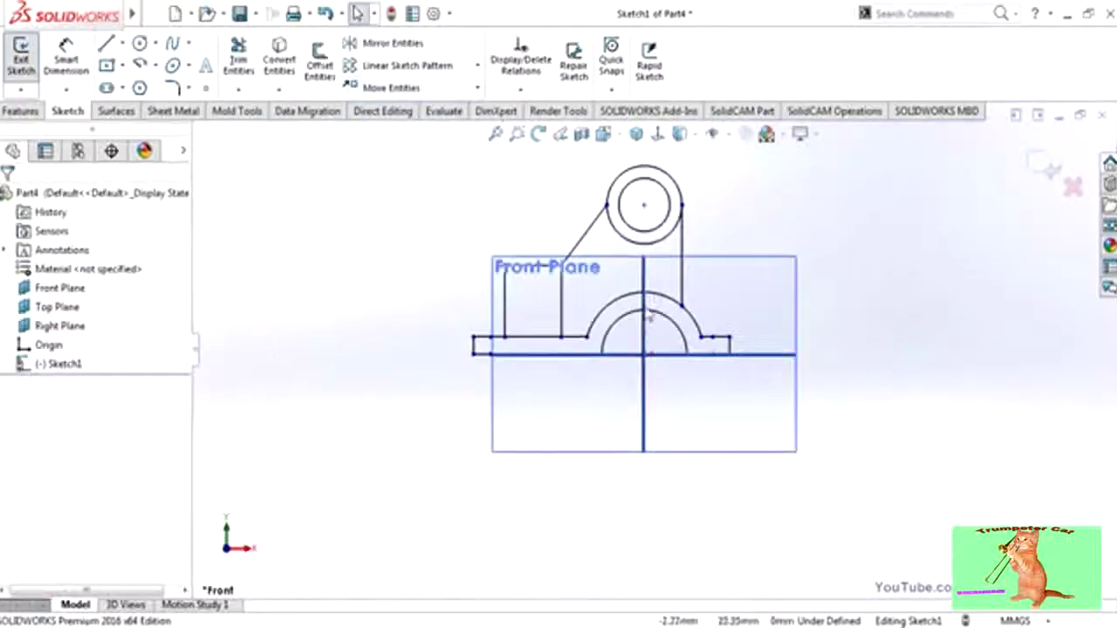
pyautogui.click(1040, 167)
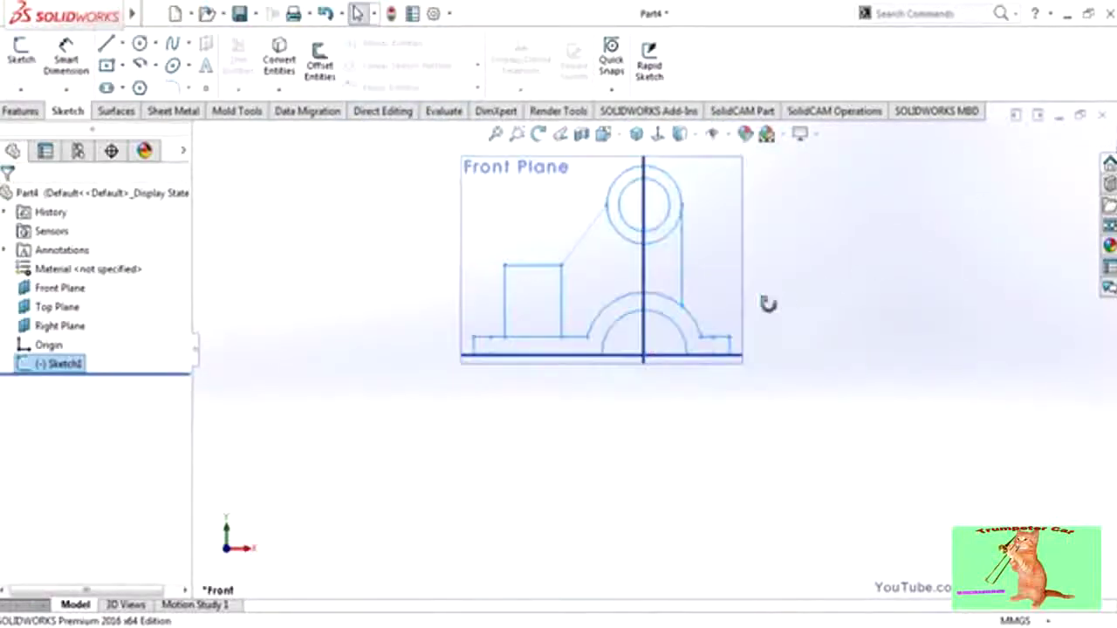
pyautogui.moveTo(767, 304)
pyautogui.mouseDown(button='middle')
pyautogui.moveTo(564, 379)
pyautogui.moveTo(664, 308)
pyautogui.moveTo(785, 341)
pyautogui.moveTo(726, 262)
pyautogui.mouseUp(button='middle')
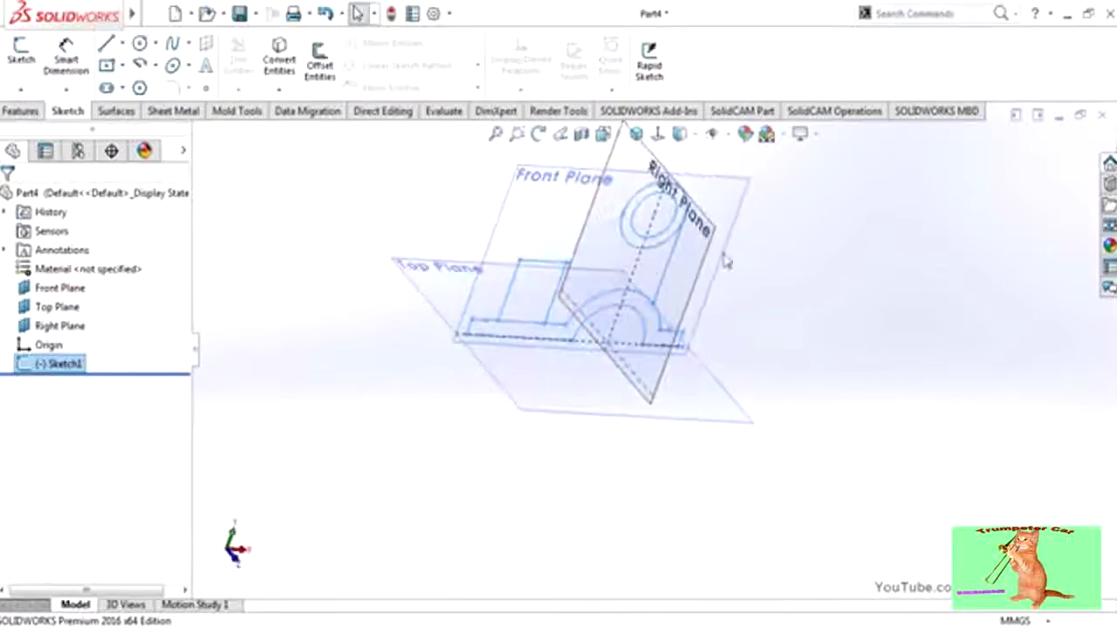
pyautogui.click(646, 134)
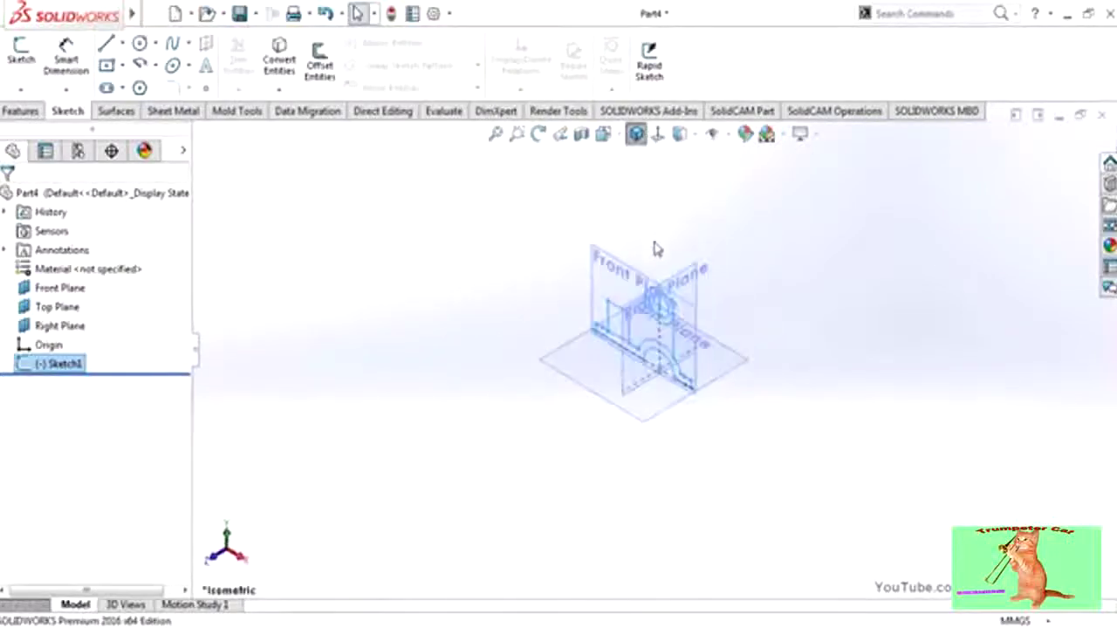
pyautogui.moveTo(656, 249)
pyautogui.mouseDown(button='middle')
pyautogui.moveTo(524, 329)
pyautogui.moveTo(424, 368)
pyautogui.mouseUp(button='middle')
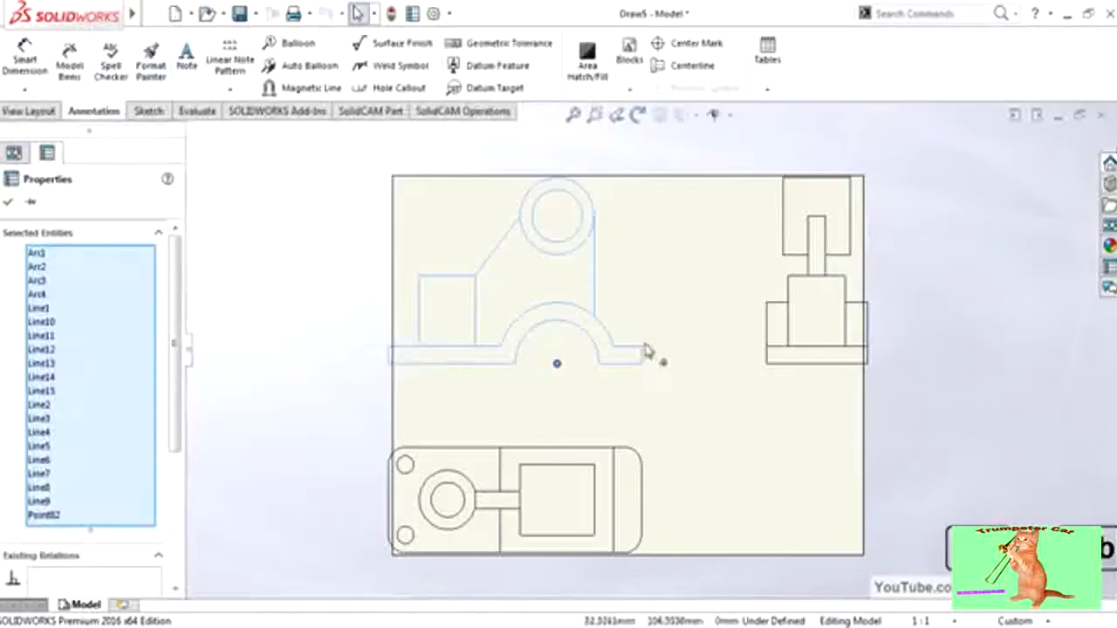
pyautogui.moveTo(709, 425); pyautogui.dragTo(335, 598)
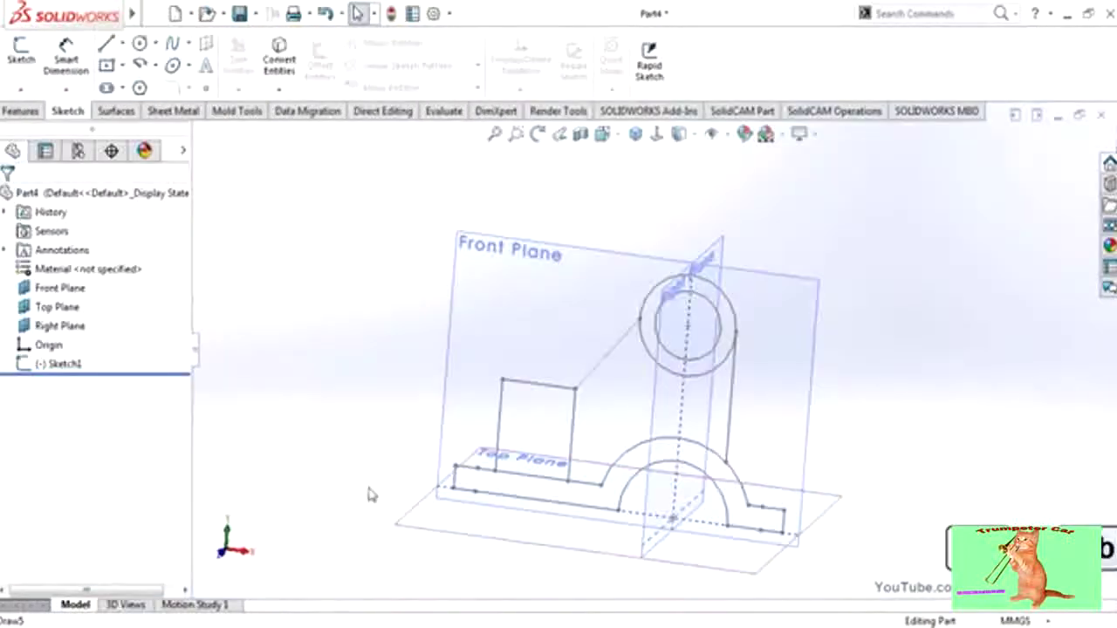
pyautogui.moveTo(368, 495)
pyautogui.mouseDown(button='middle')
pyautogui.moveTo(357, 404)
pyautogui.moveTo(428, 523)
pyautogui.moveTo(870, 491)
pyautogui.mouseUp(button='middle')
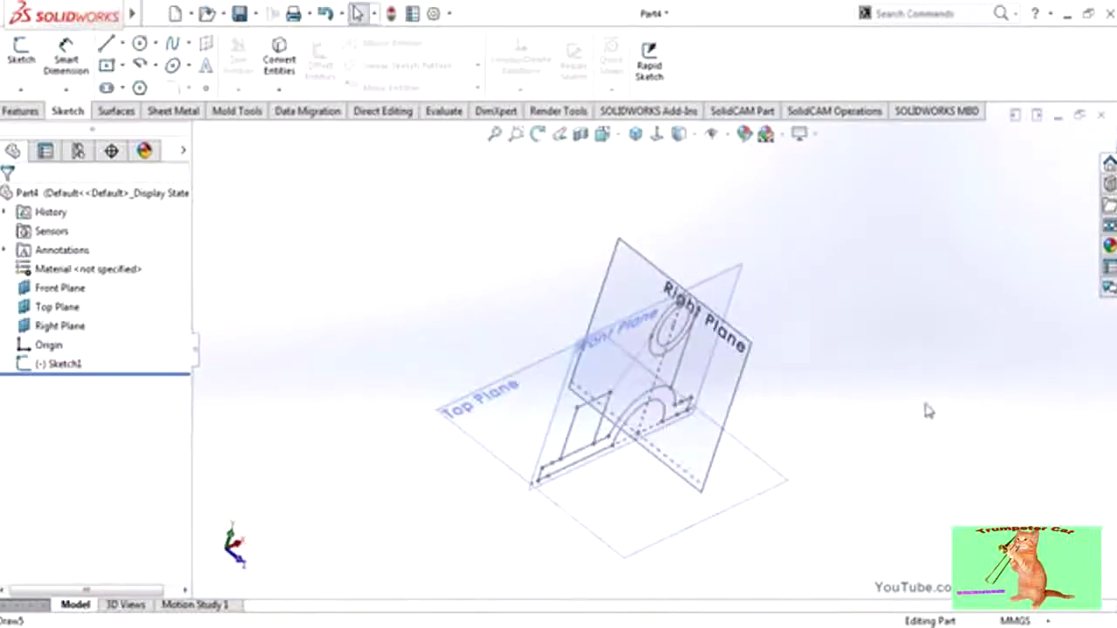
pyautogui.moveTo(855, 395)
pyautogui.mouseDown(button='middle')
pyautogui.moveTo(838, 352)
pyautogui.moveTo(828, 385)
pyautogui.mouseUp(button='middle')
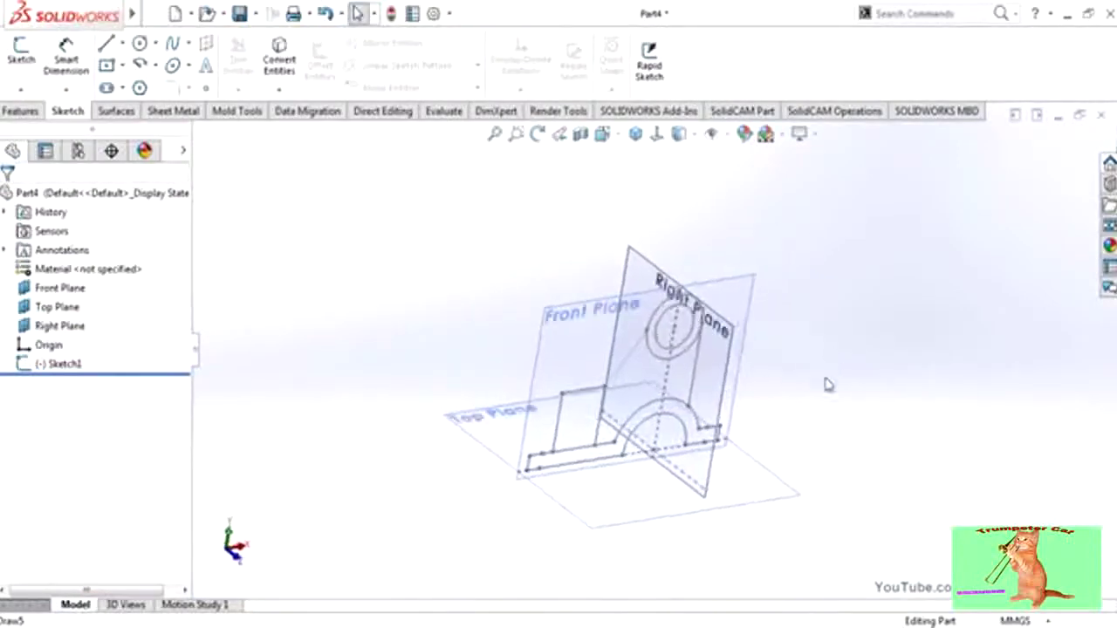
# Step: Start a sketch on the Top Plane and look at it Normal To
pyautogui.click(779, 486)
pyautogui.click(839, 433)
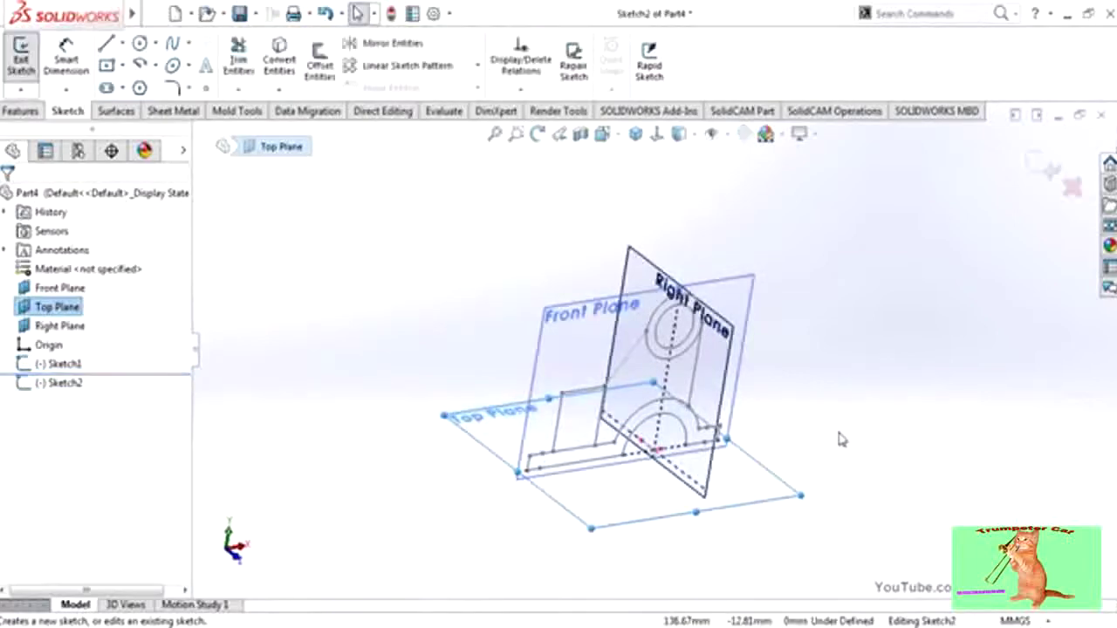
pyautogui.click(601, 133)
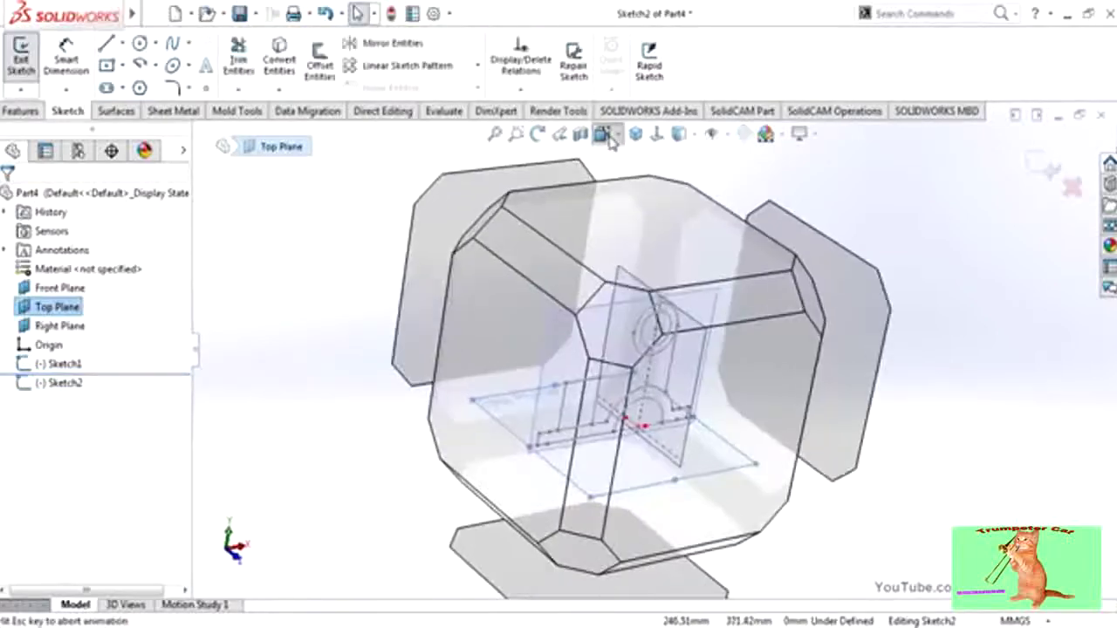
pyautogui.click(655, 288)
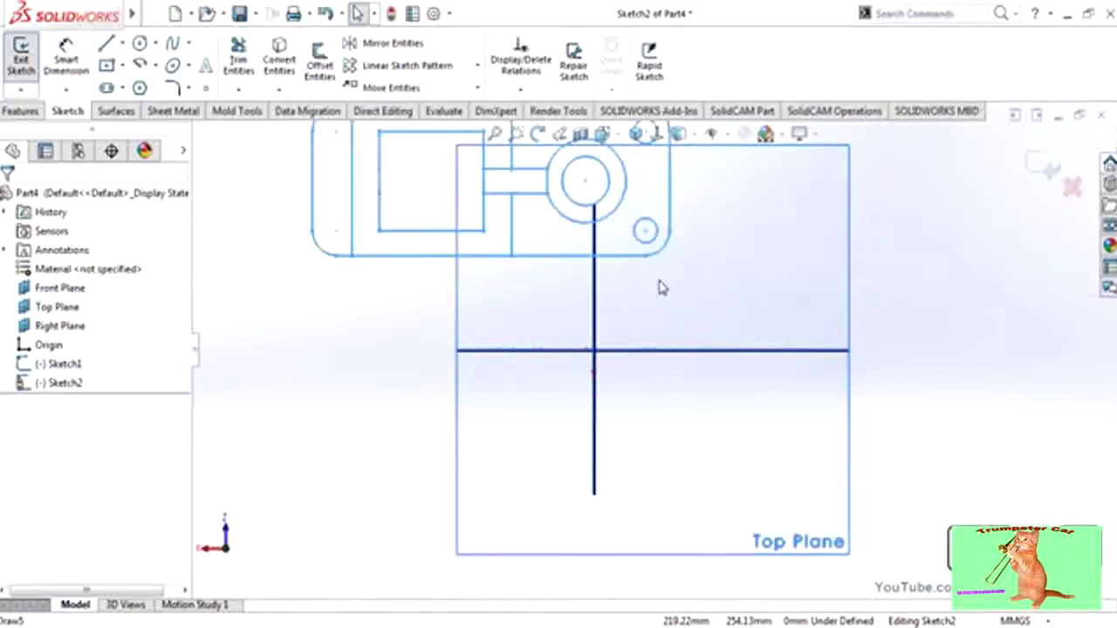
pyautogui.scroll(2, 644, 297)
pyautogui.scroll(1, 641, 318)
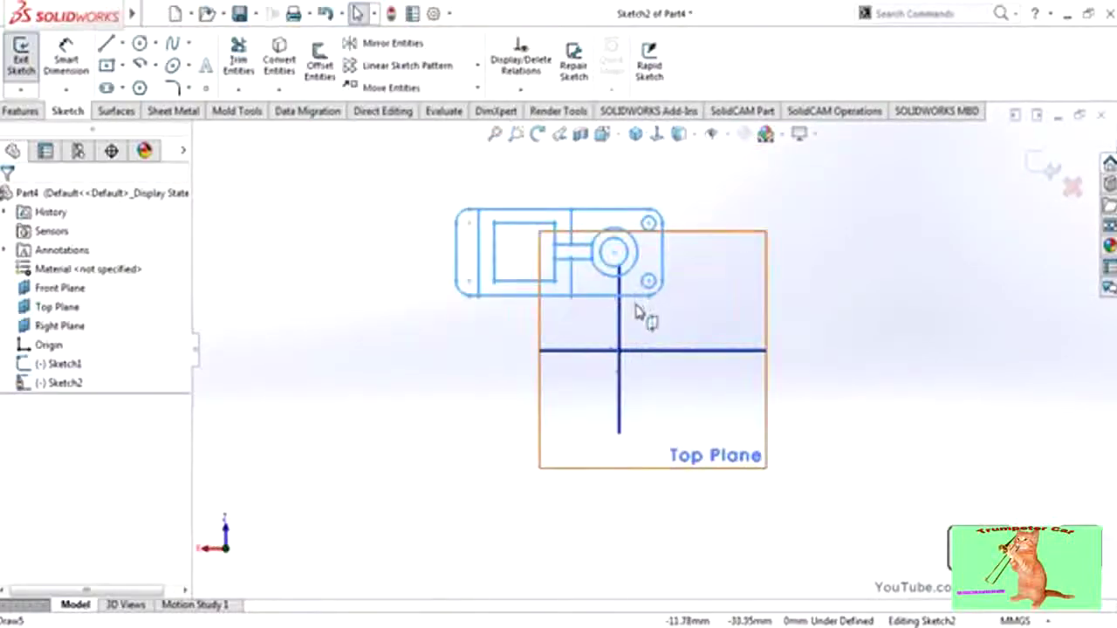
pyautogui.scroll(-1, 643, 327)
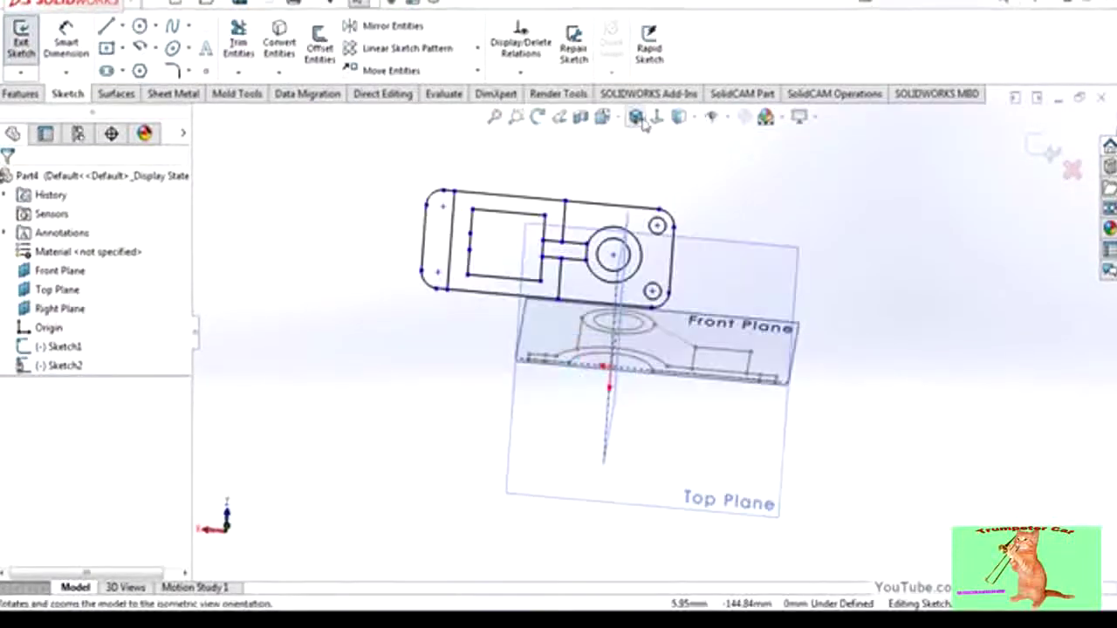
pyautogui.click(660, 120)
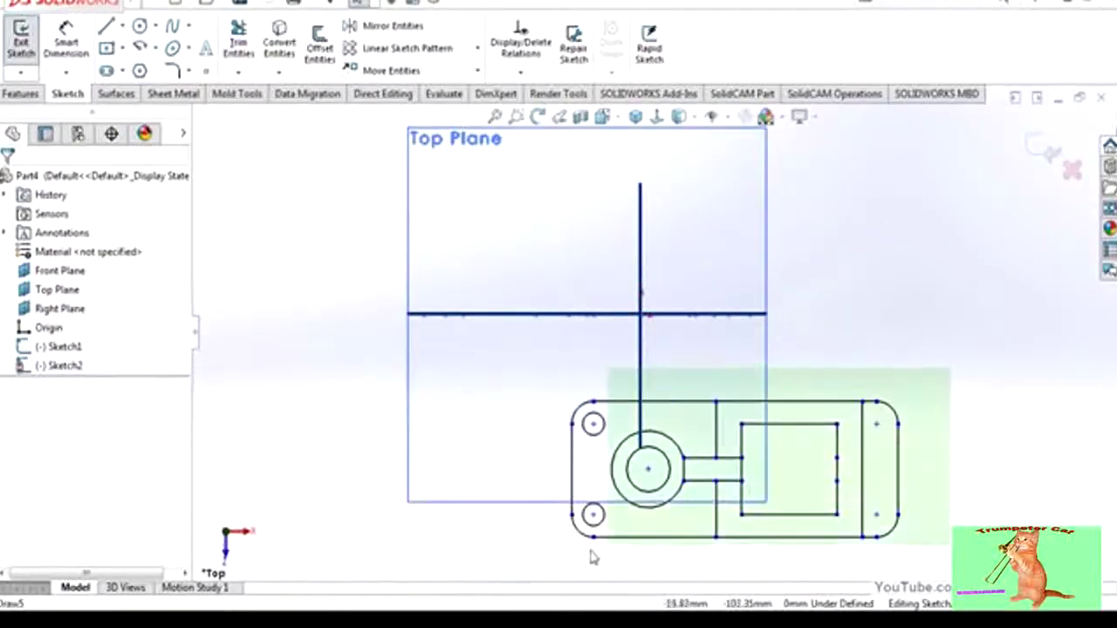
# Step: Move the plan-view outline so it centres on the origin, then exit the sketch
pyautogui.moveTo(553, 560); pyautogui.dragTo(553, 557)
pyautogui.click(391, 70)
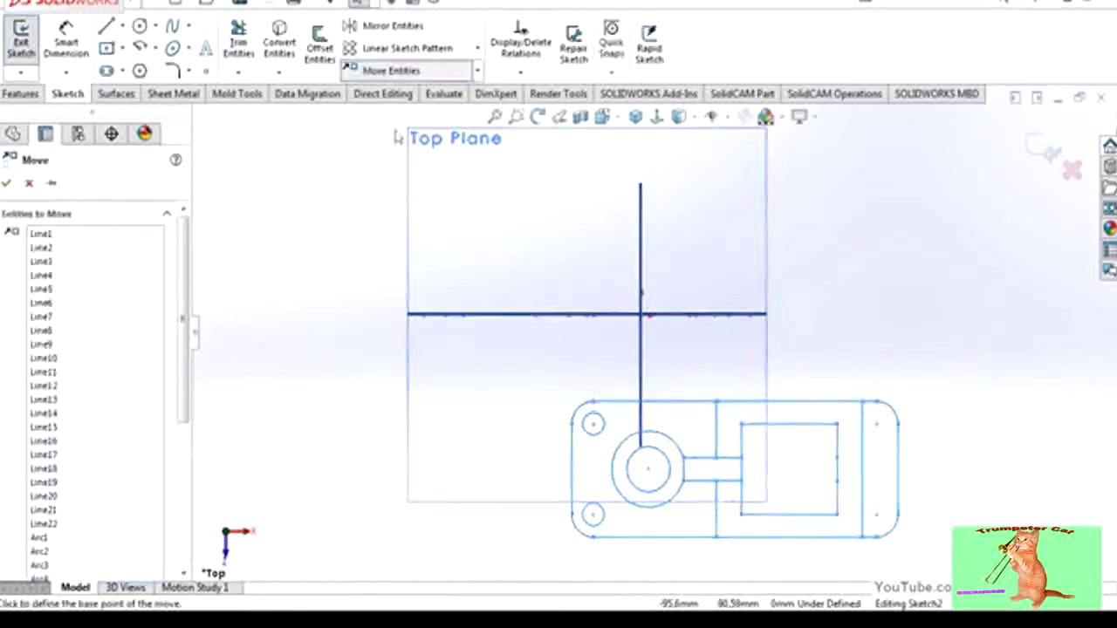
pyautogui.click(788, 469)
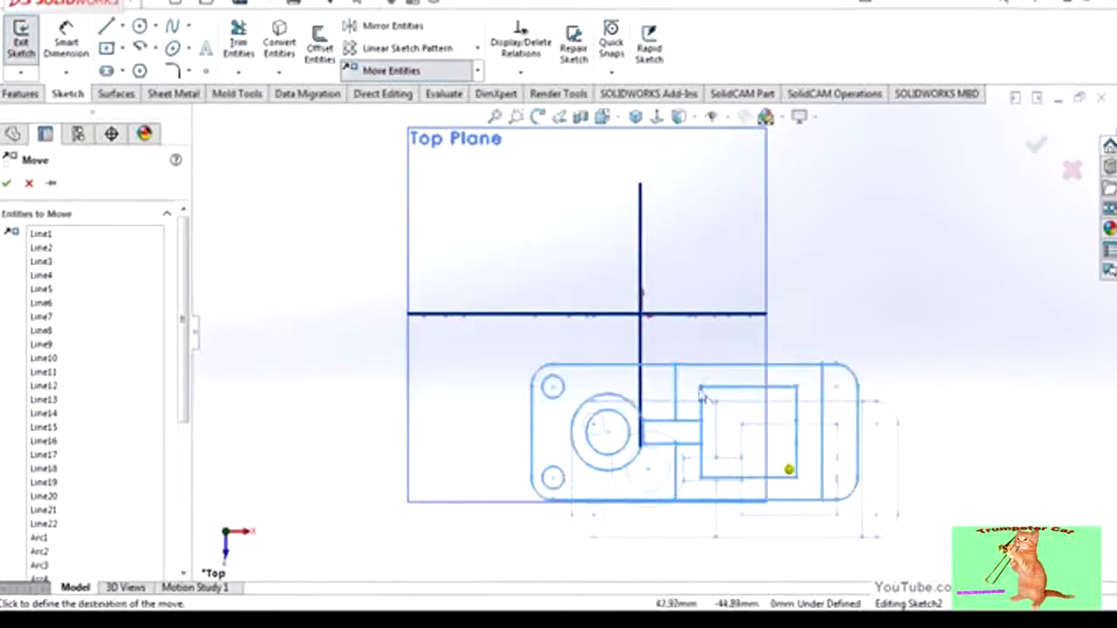
pyautogui.click(642, 317)
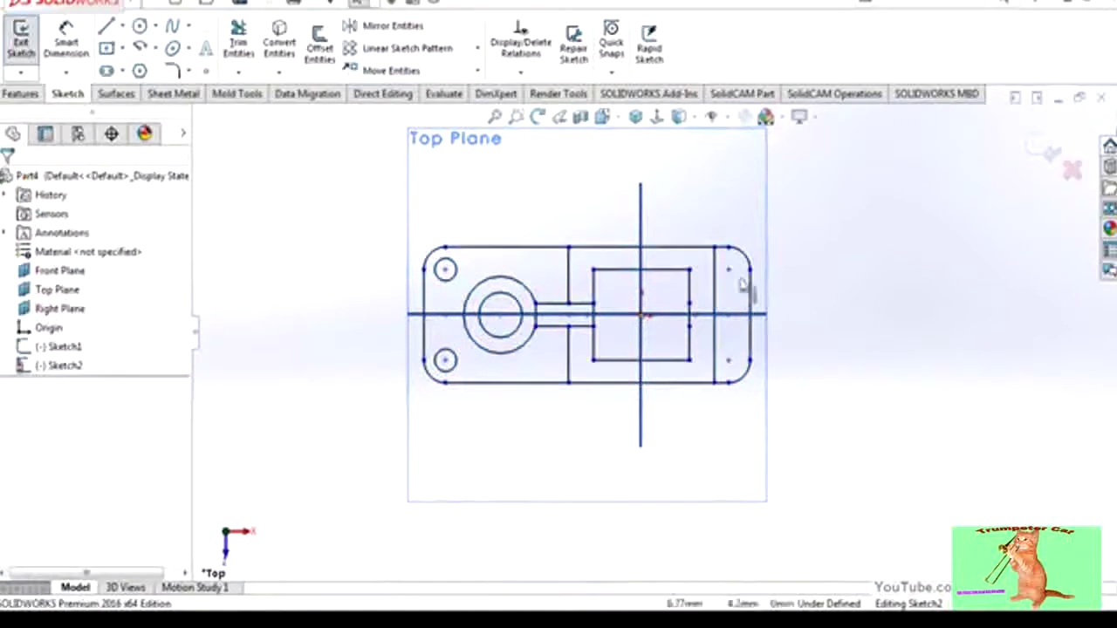
pyautogui.click(1032, 164)
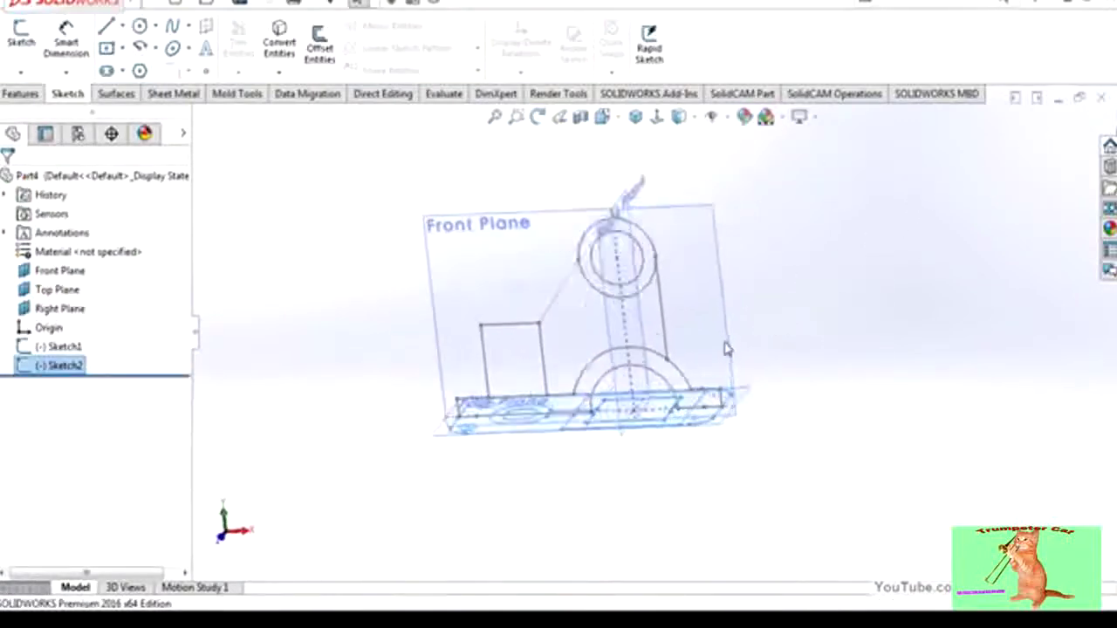
# Step: Select the side-view lines in the DXF drawing, then start a sketch on the Right Plane
pyautogui.moveTo(727, 349); pyautogui.dragTo(747, 370, button='middle')
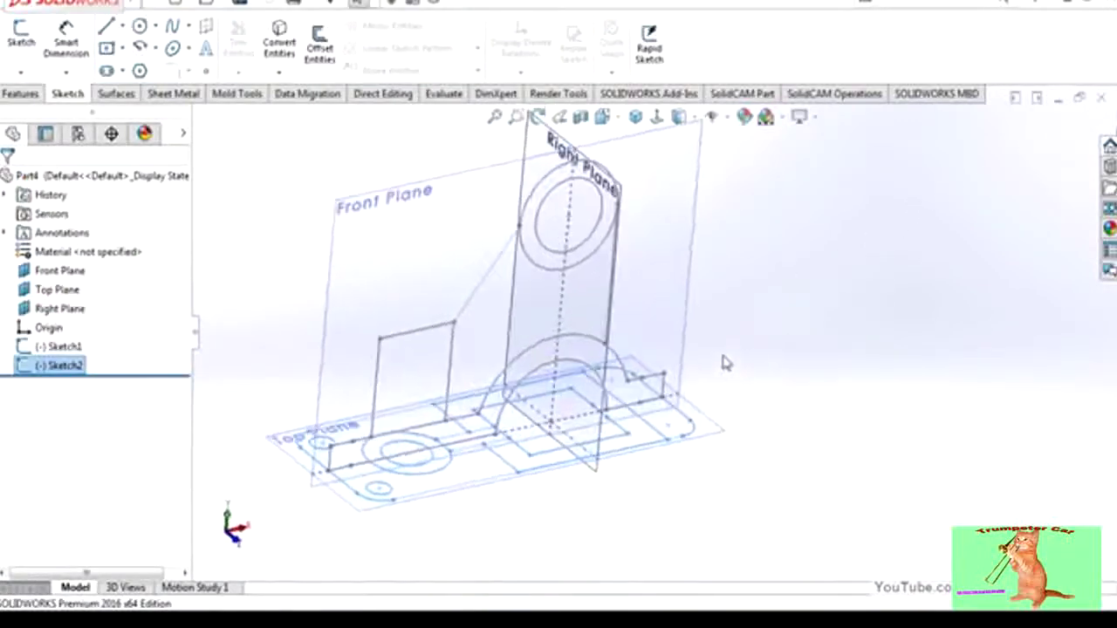
pyautogui.click(724, 361)
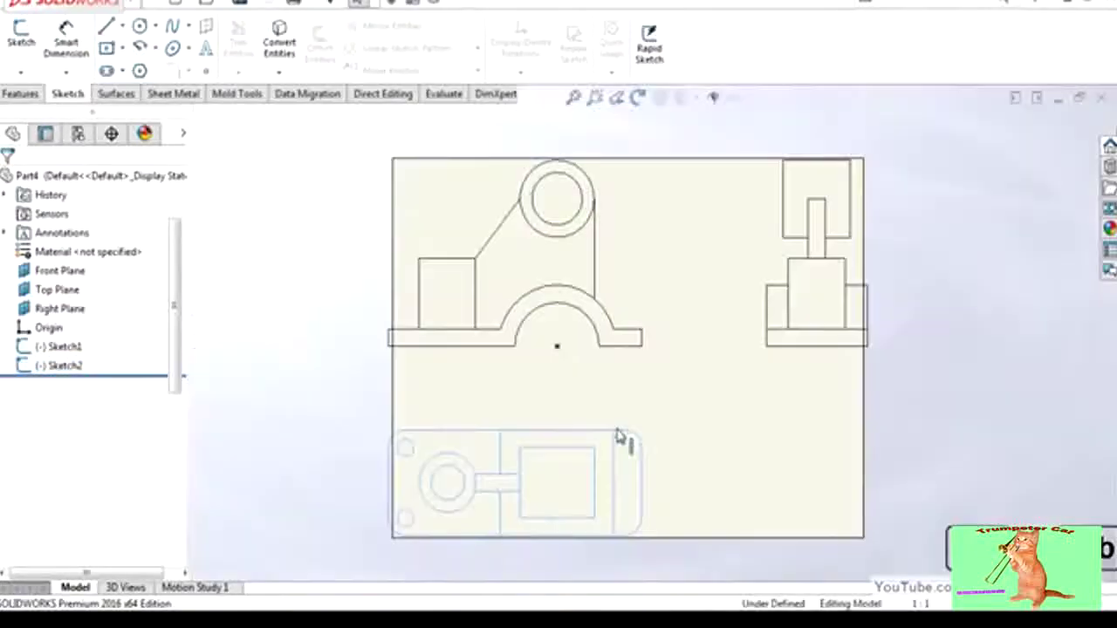
pyautogui.moveTo(736, 393); pyautogui.dragTo(736, 397)
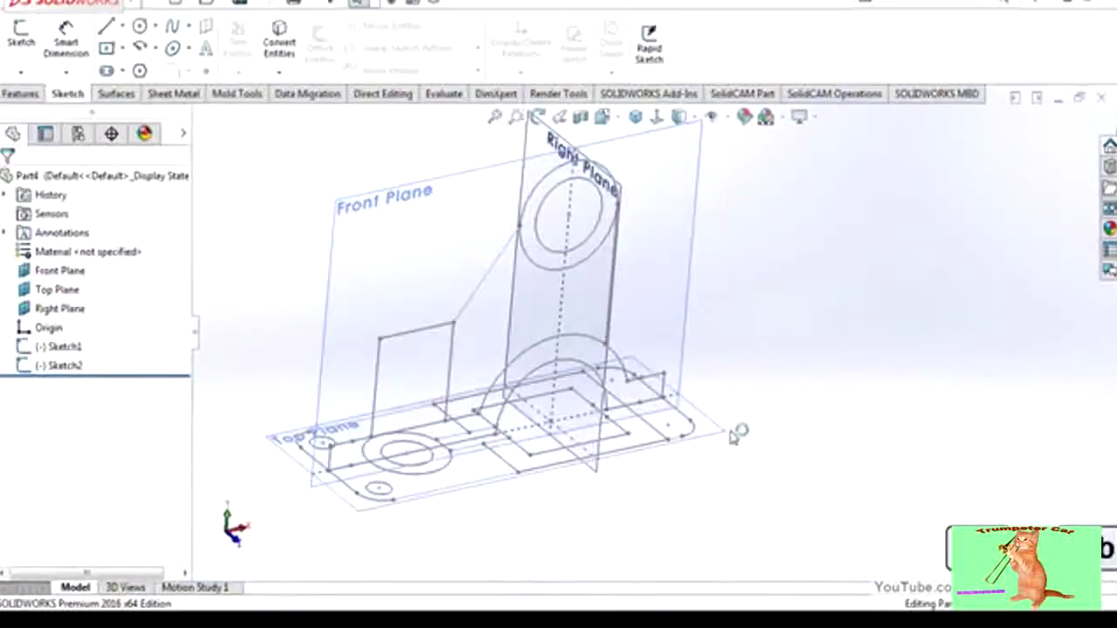
pyautogui.moveTo(733, 436)
pyautogui.mouseDown(button='middle')
pyautogui.moveTo(747, 357)
pyautogui.moveTo(778, 404)
pyautogui.moveTo(645, 329)
pyautogui.mouseUp(button='middle')
pyautogui.click(613, 291)
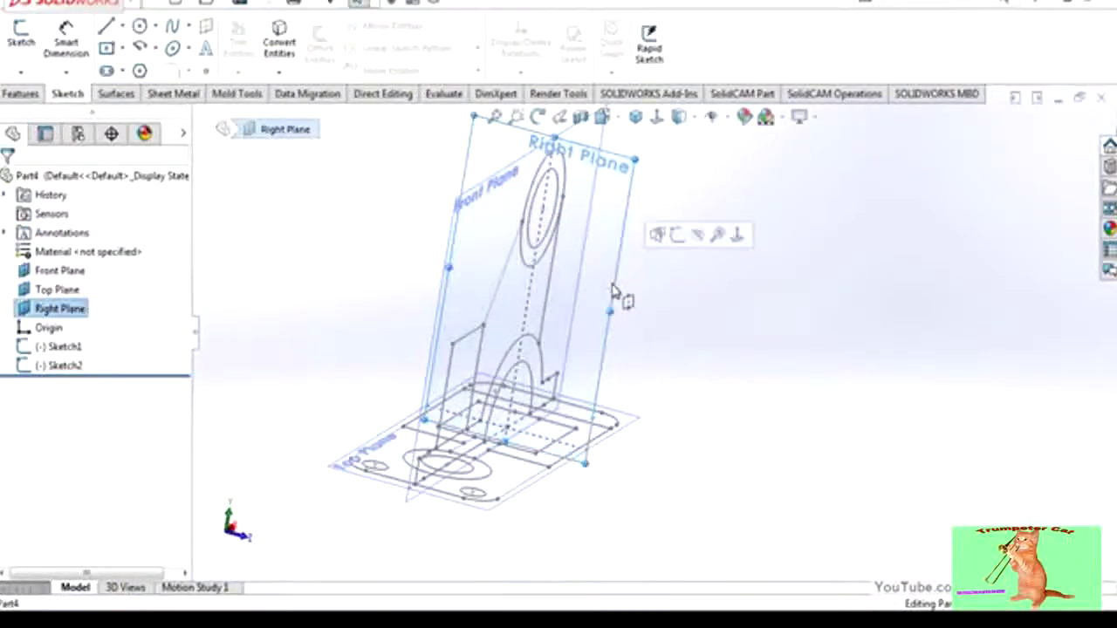
pyautogui.click(673, 236)
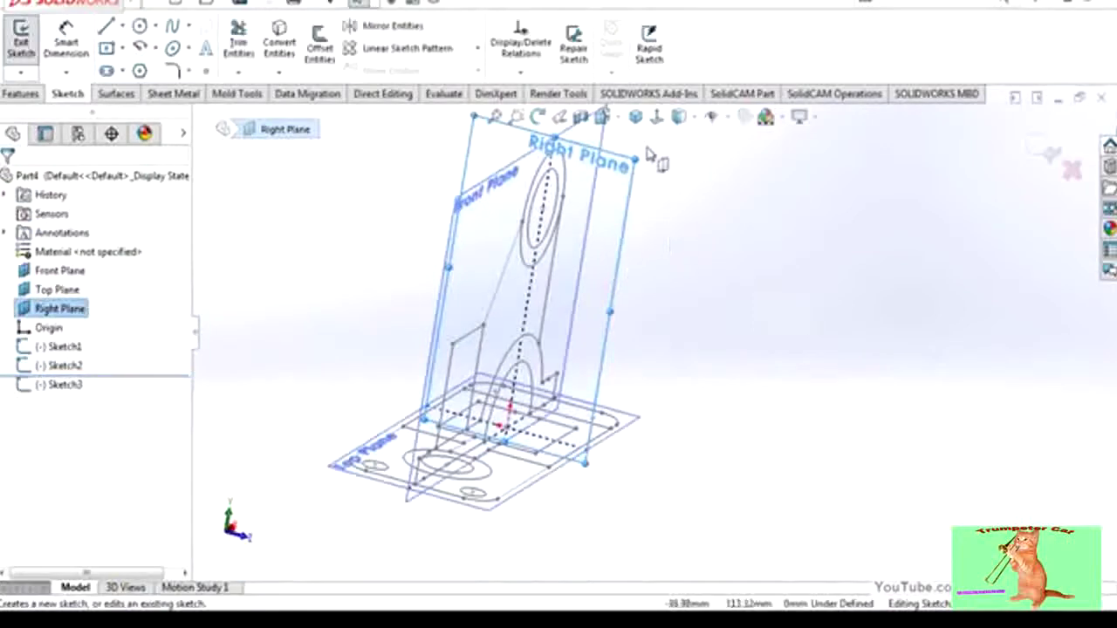
# Step: View the Right Plane sketch Normal To and move the side-view profile's bottom centre onto the origin
pyautogui.click(656, 116)
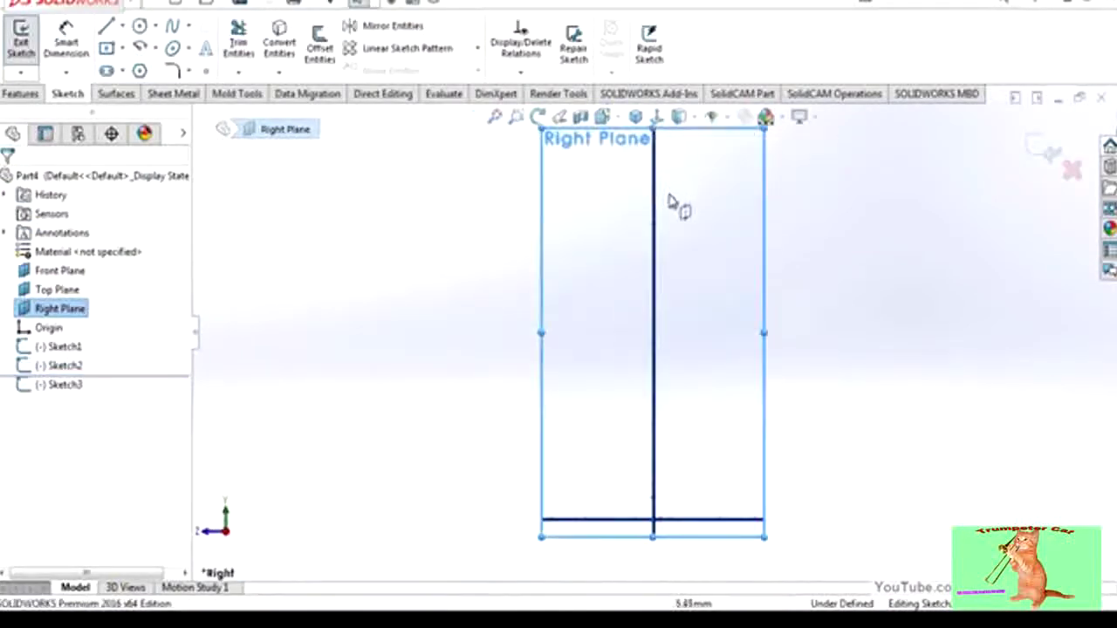
pyautogui.scroll(4, 624, 296)
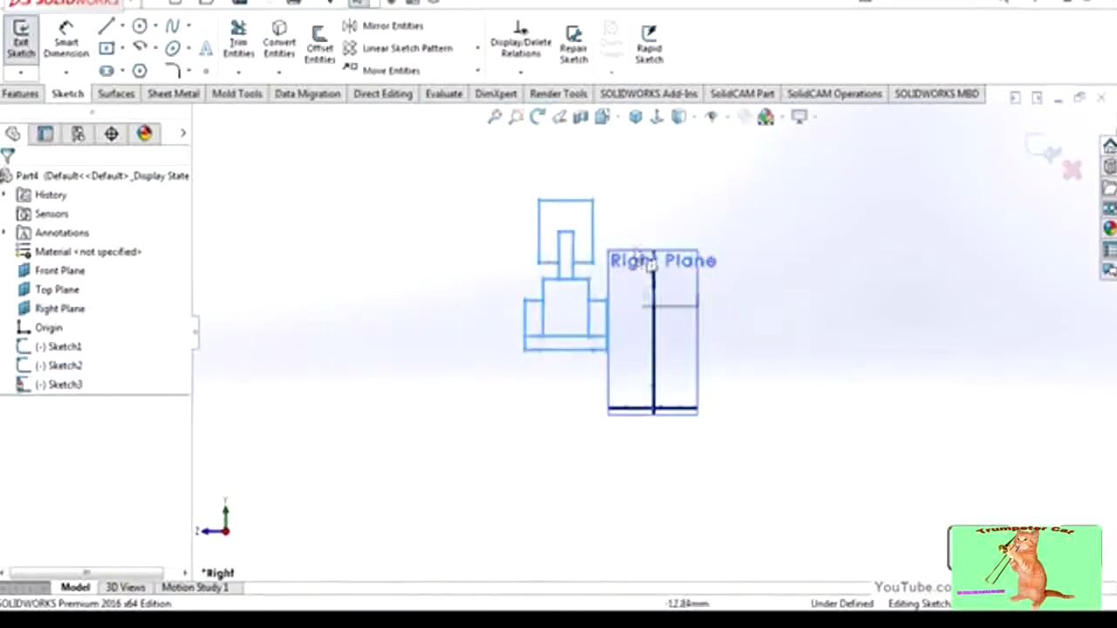
pyautogui.moveTo(647, 167); pyautogui.dragTo(476, 397)
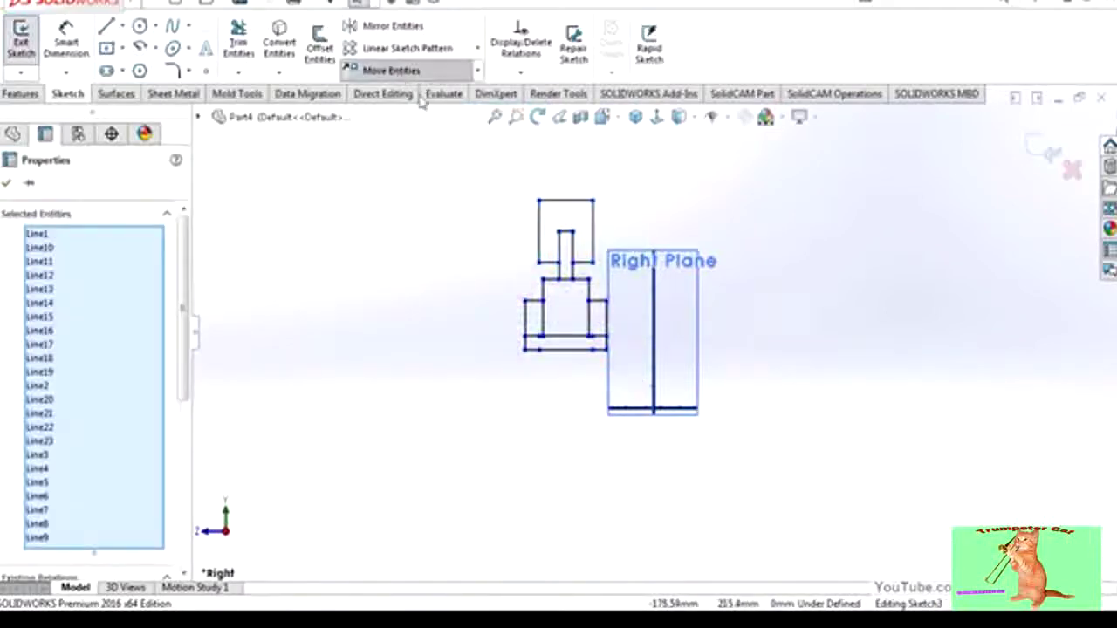
pyautogui.click(391, 69)
pyautogui.keyDown('ctrl'); pyautogui.moveTo(569, 349); pyautogui.dragTo(621, 349, button='middle'); pyautogui.keyUp('ctrl')
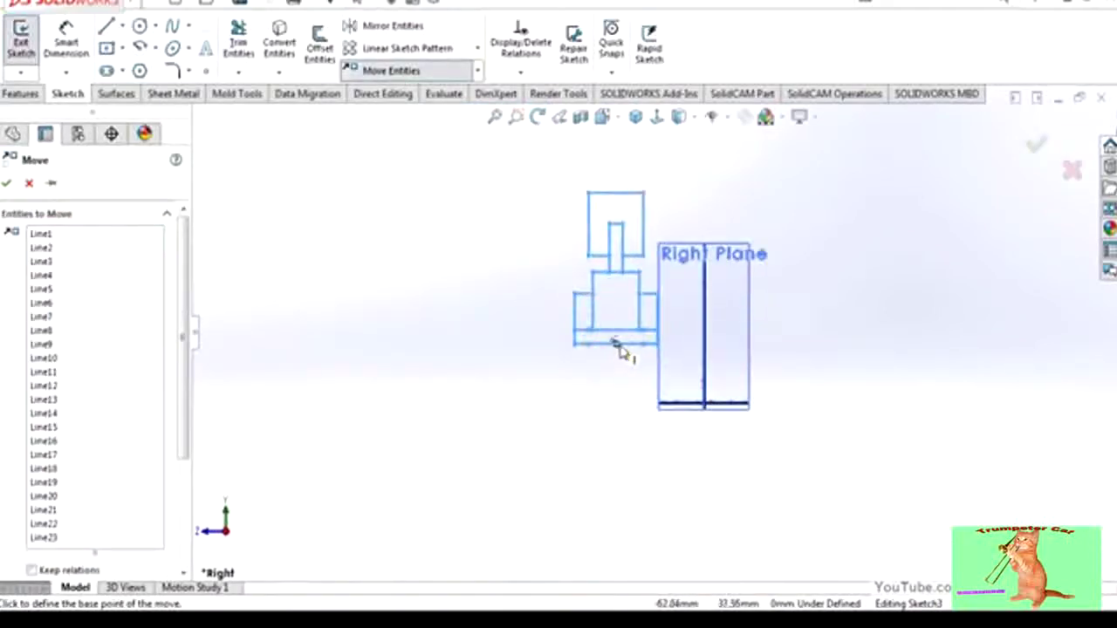
pyautogui.click(615, 345)
pyautogui.scroll(-3, 708, 400)
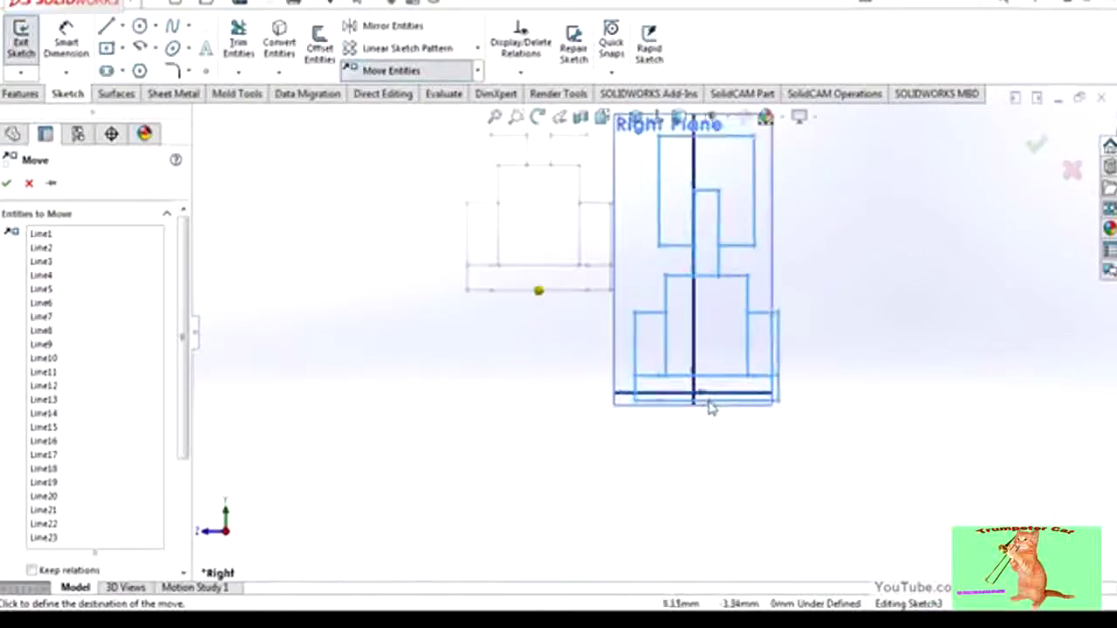
pyautogui.scroll(-3, 700, 384)
pyautogui.scroll(-2, 700, 384)
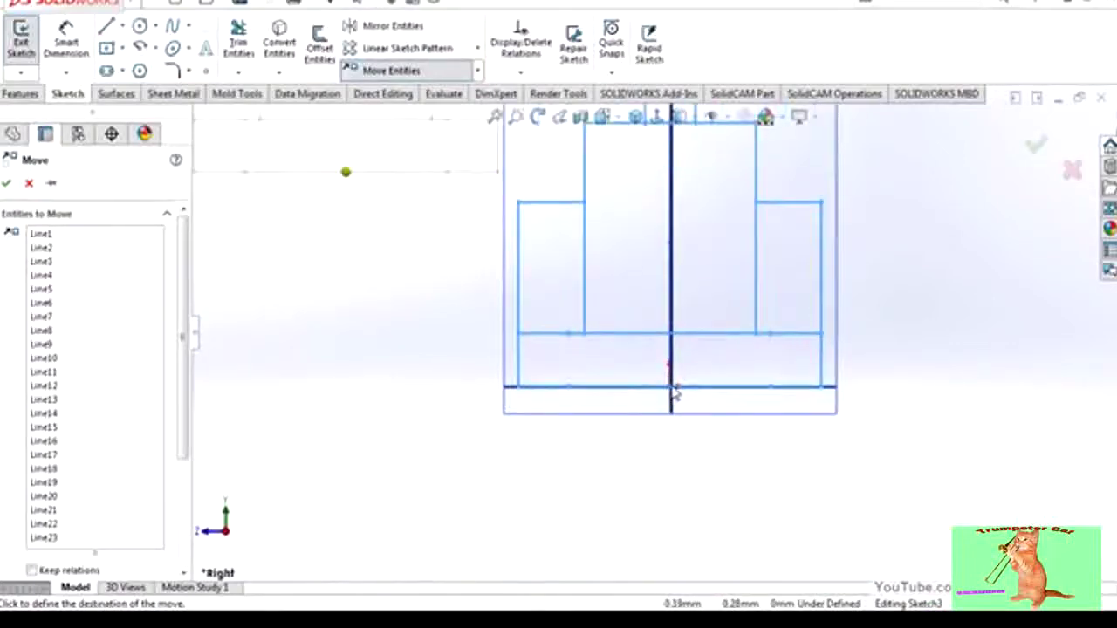
pyautogui.click(673, 395)
pyautogui.scroll(3, 674, 376)
pyautogui.scroll(3, 675, 352)
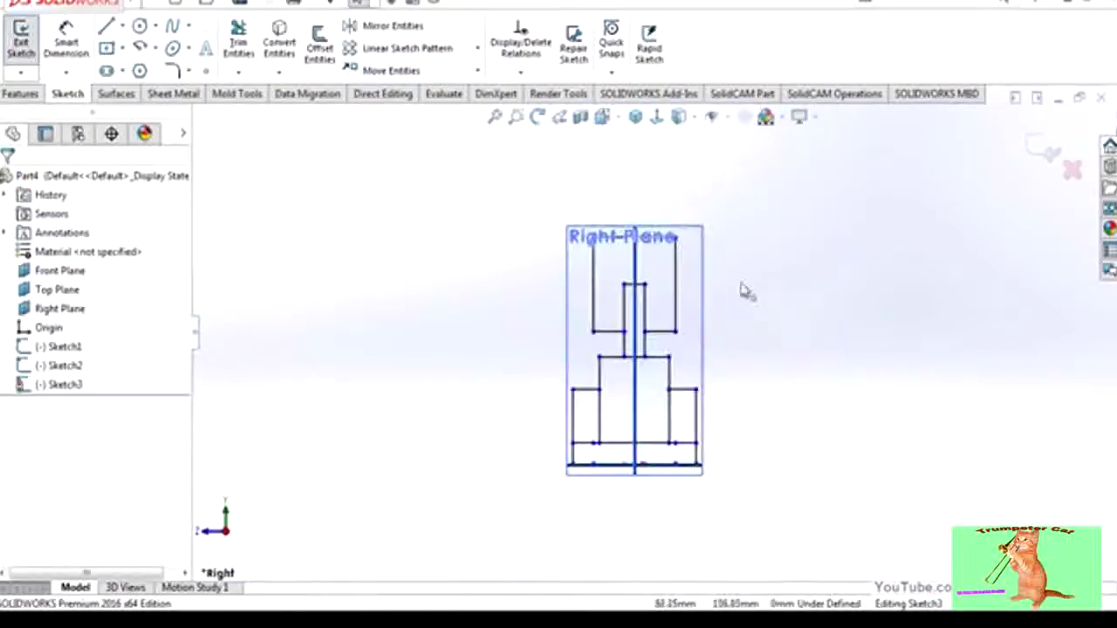
pyautogui.moveTo(742, 290)
pyautogui.mouseDown(button='middle')
pyautogui.moveTo(880, 436)
pyautogui.moveTo(908, 417)
pyautogui.mouseUp(button='middle')
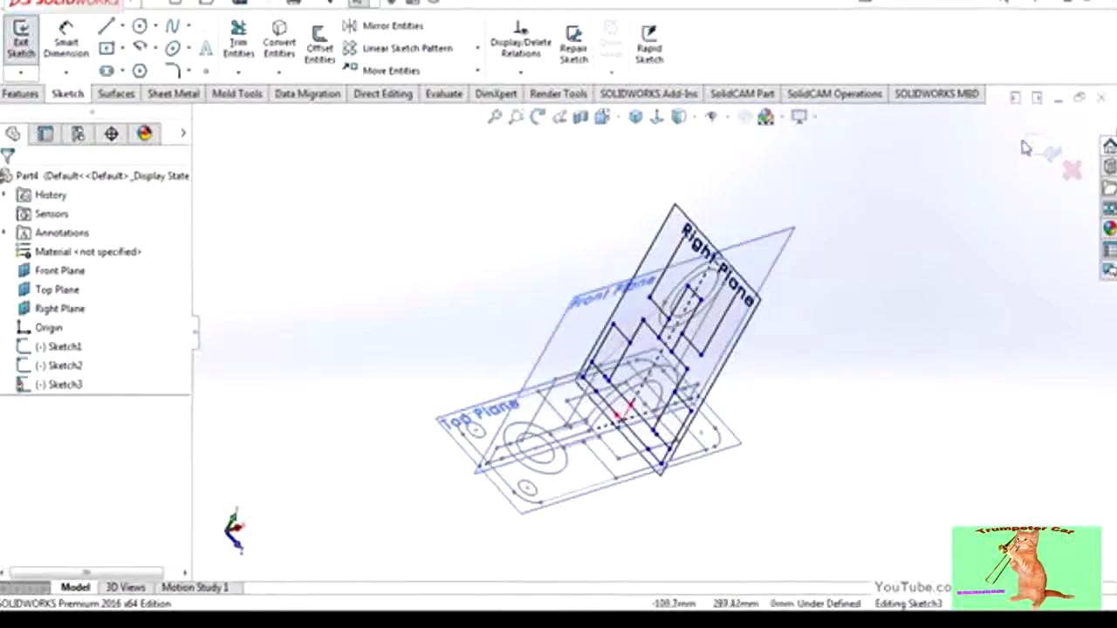
# Step: Exit the Right Plane sketch and hide the Front, Top and Right planes
pyautogui.click(1049, 153)
pyautogui.click(815, 364)
pyautogui.moveTo(815, 364)
pyautogui.mouseDown(button='middle')
pyautogui.moveTo(760, 219)
pyautogui.moveTo(760, 354)
pyautogui.moveTo(854, 464)
pyautogui.moveTo(823, 297)
pyautogui.mouseUp(button='middle')
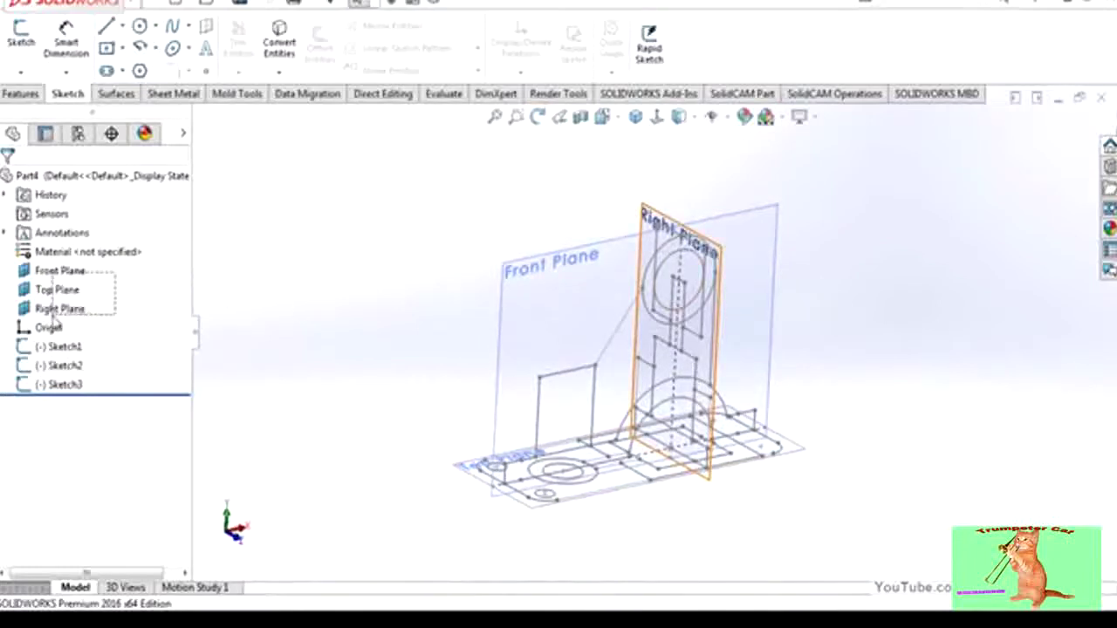
pyautogui.moveTo(51, 318); pyautogui.dragTo(51, 318)
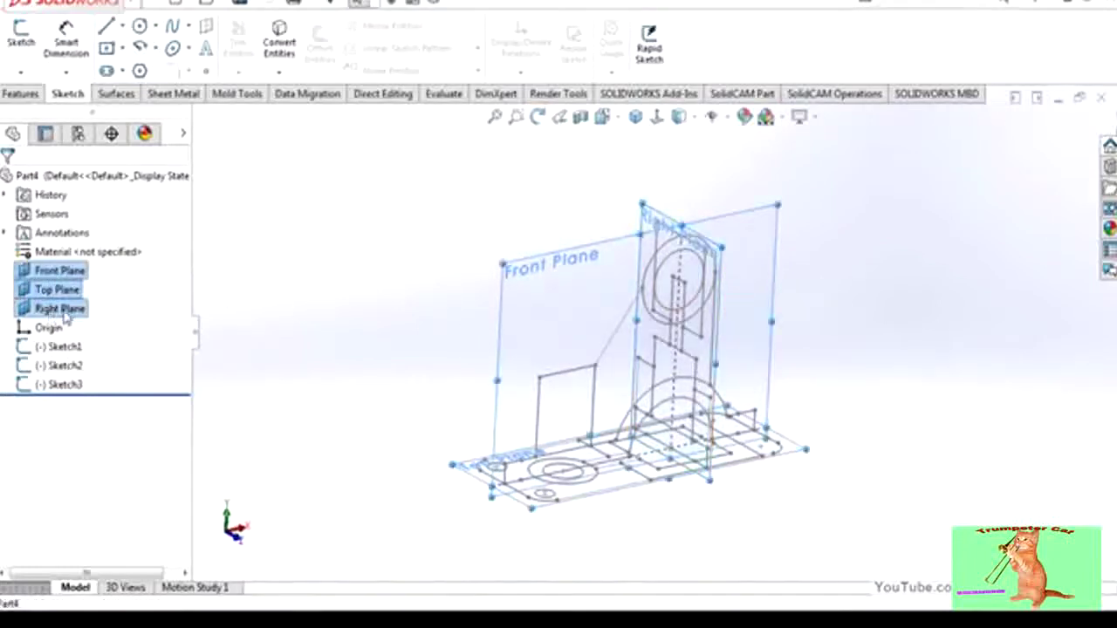
pyautogui.rightClick(85, 277)
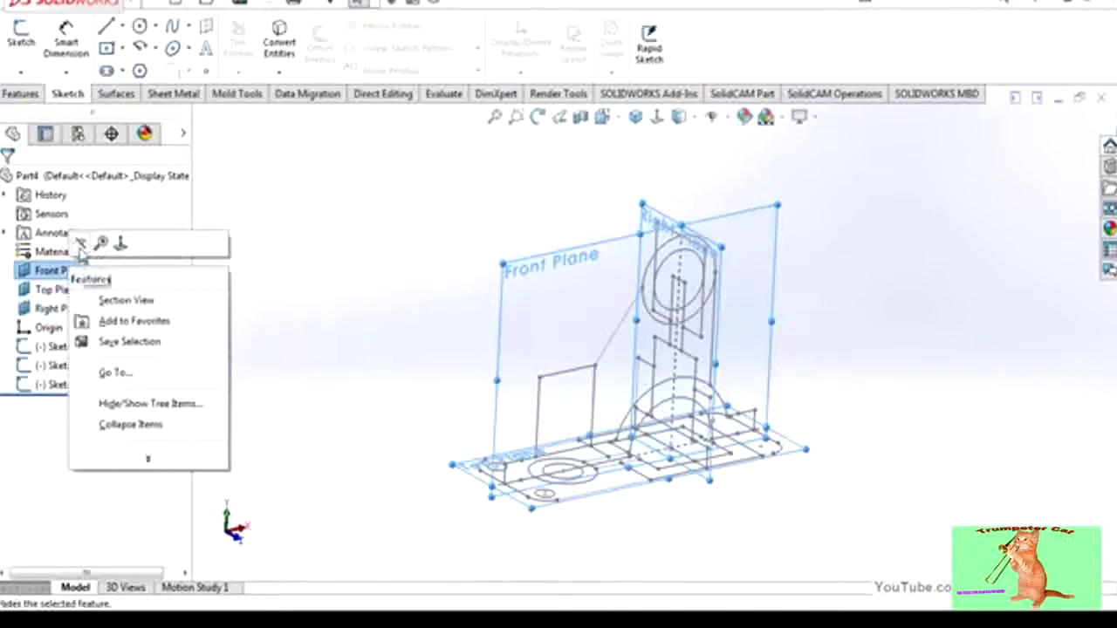
pyautogui.click(78, 244)
pyautogui.moveTo(504, 379)
pyautogui.mouseDown(button='middle')
pyautogui.moveTo(514, 466)
pyautogui.moveTo(491, 341)
pyautogui.moveTo(514, 369)
pyautogui.moveTo(481, 451)
pyautogui.moveTo(489, 367)
pyautogui.mouseUp(button='middle')
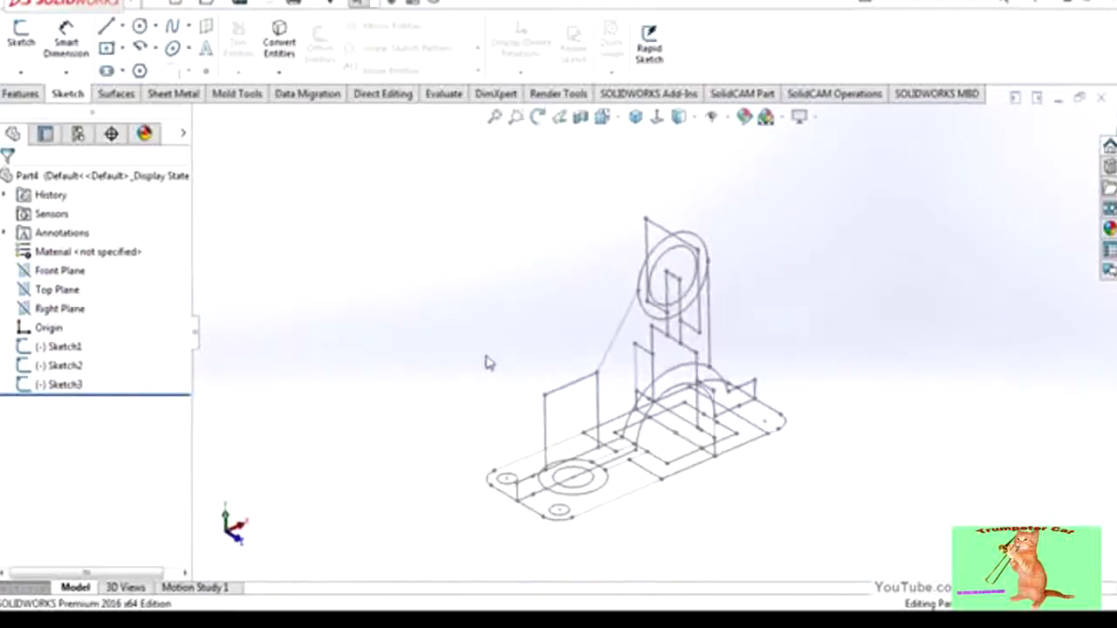
pyautogui.click(21, 93)
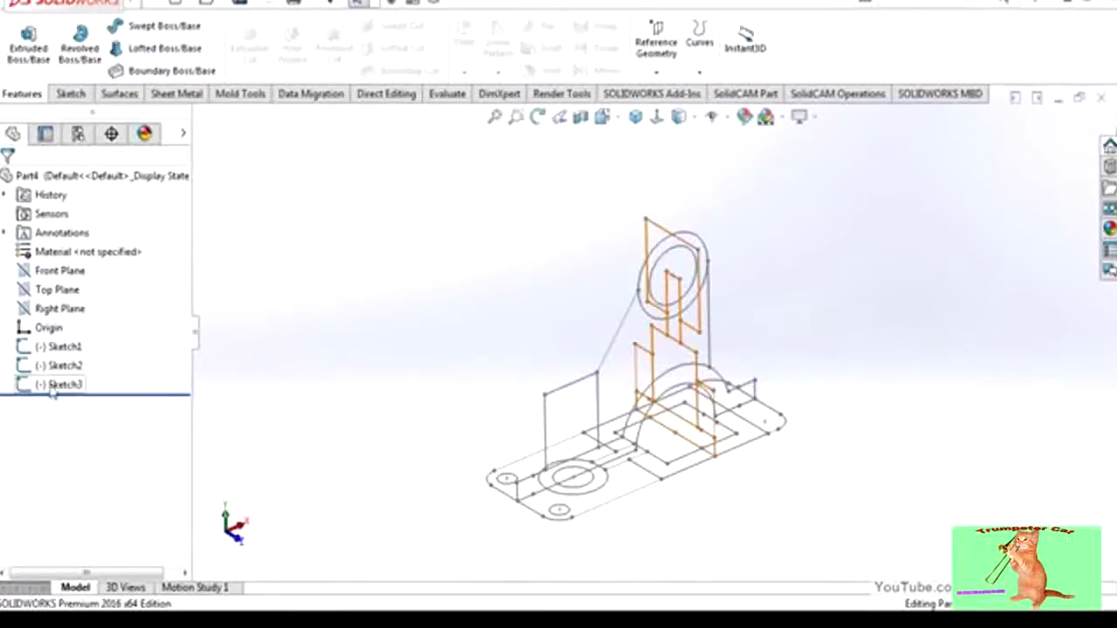
# Step: Start a Mid Plane Extruded Boss/Base from Sketch1's arch and base-plate regions
pyautogui.click(64, 349)
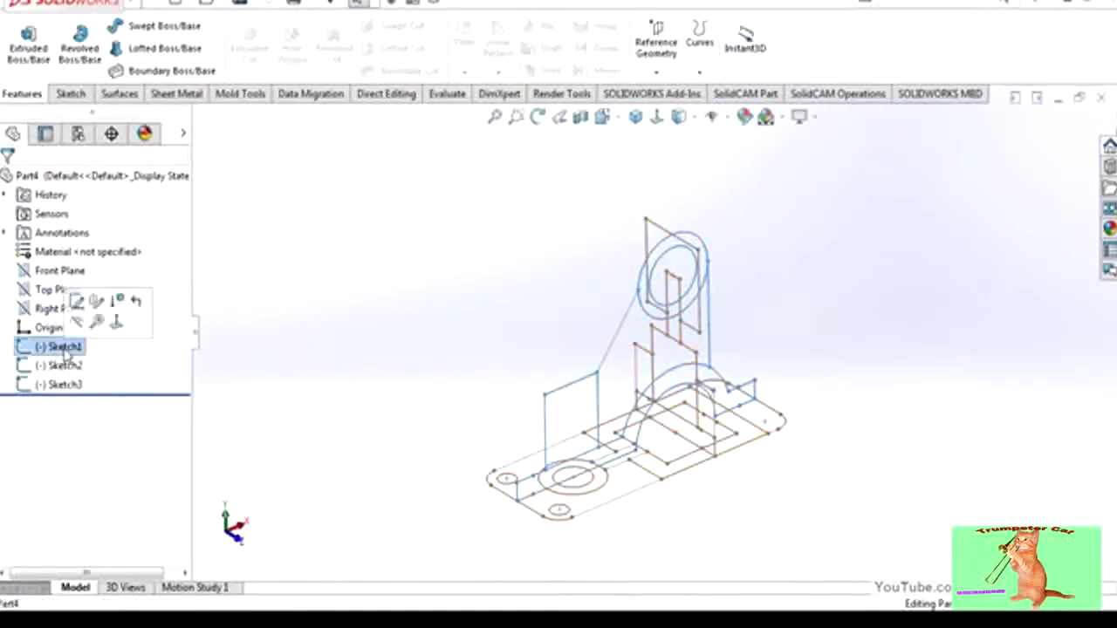
pyautogui.click(28, 44)
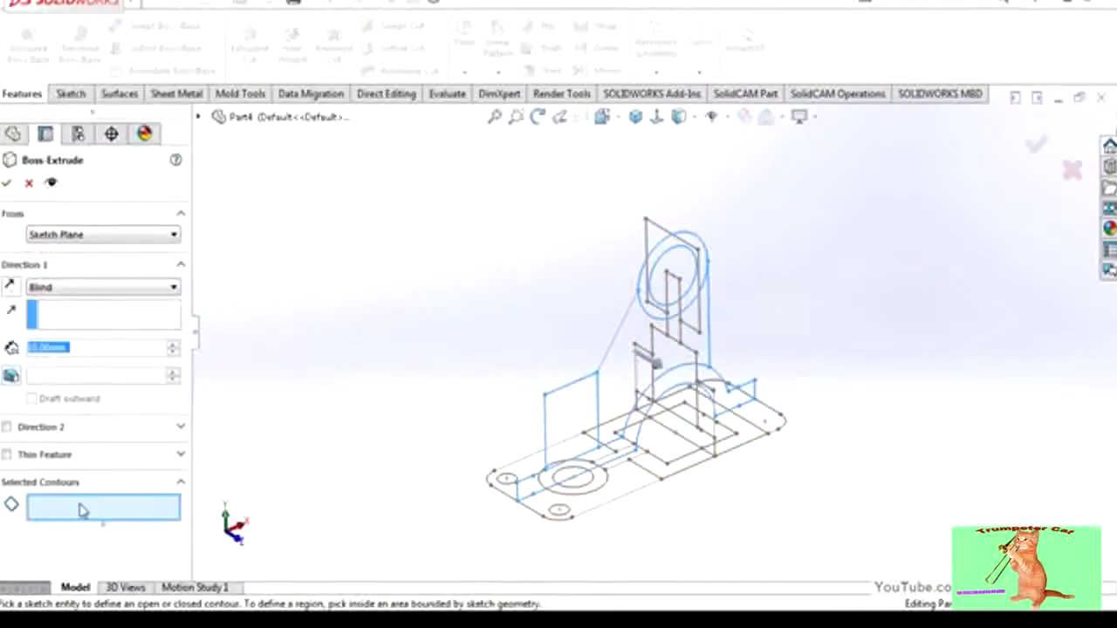
pyautogui.click(611, 447)
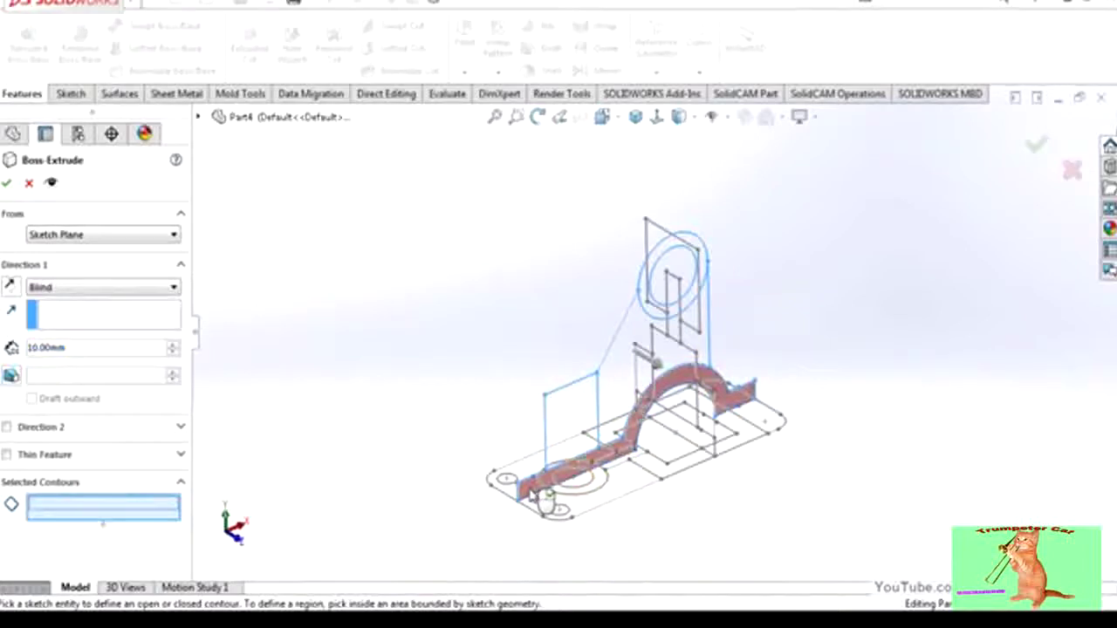
pyautogui.click(544, 495)
pyautogui.click(116, 291)
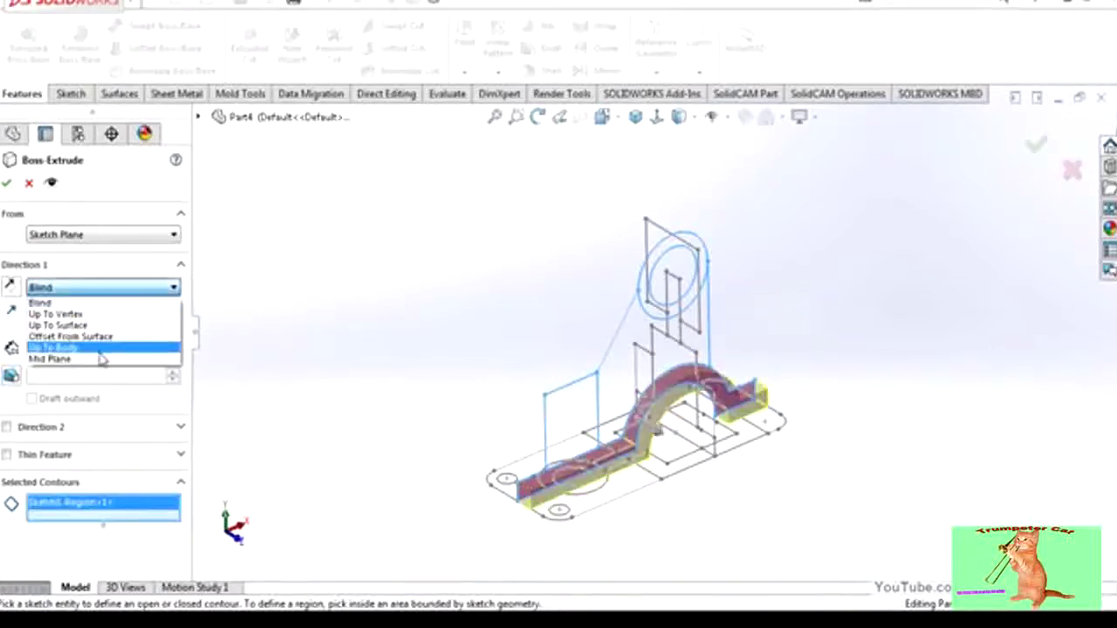
pyautogui.click(100, 358)
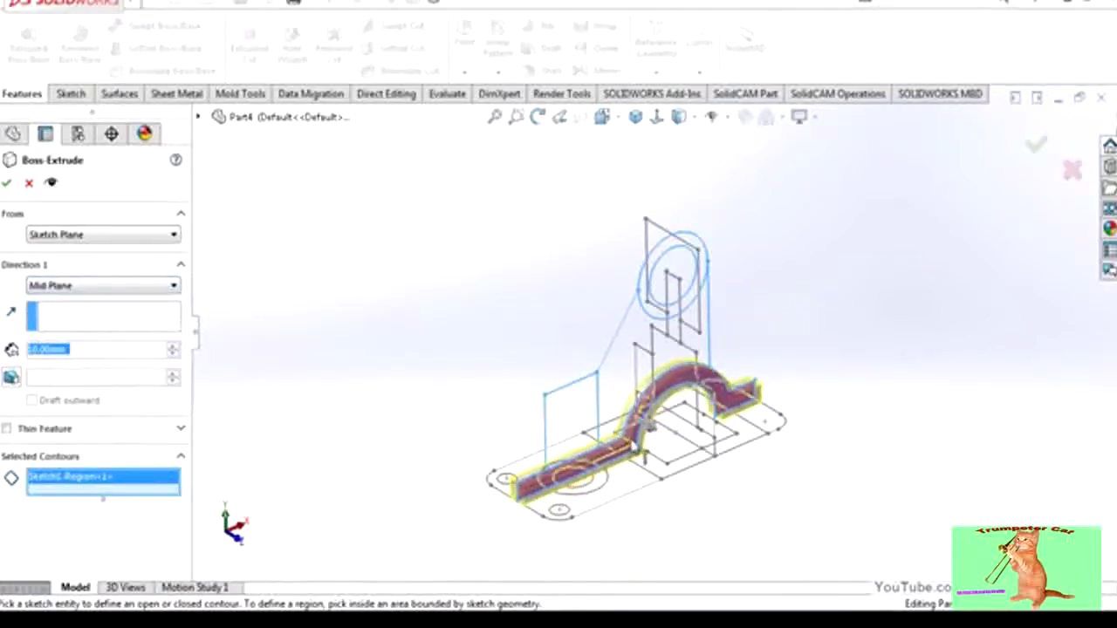
pyautogui.click(693, 462)
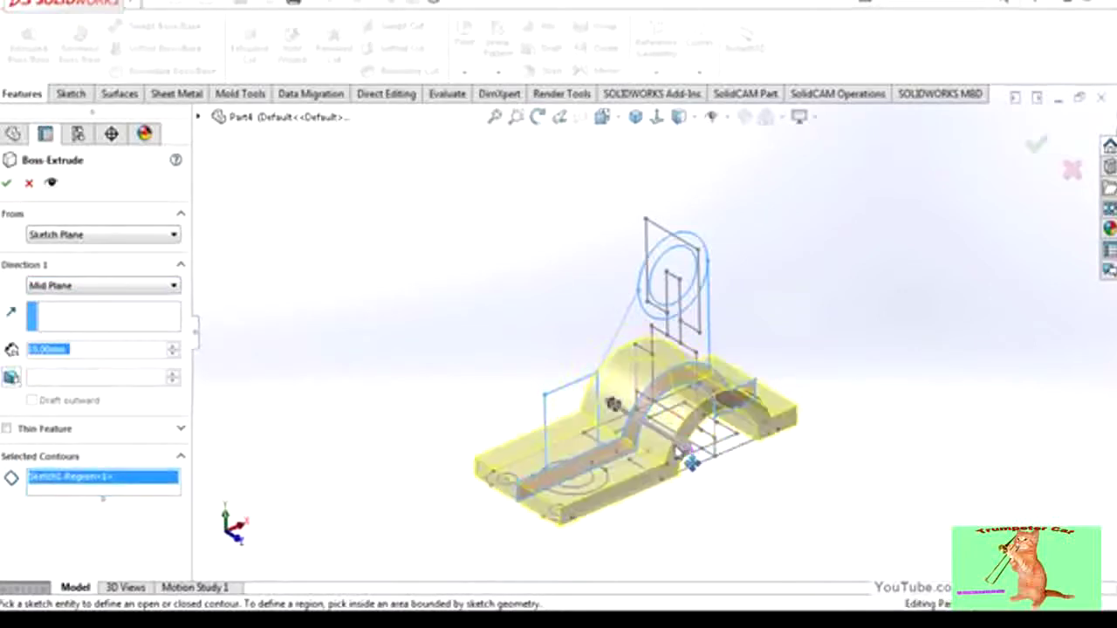
# Step: Set the extrusion depth to 60 mm from the Left view and confirm it
pyautogui.click(601, 116)
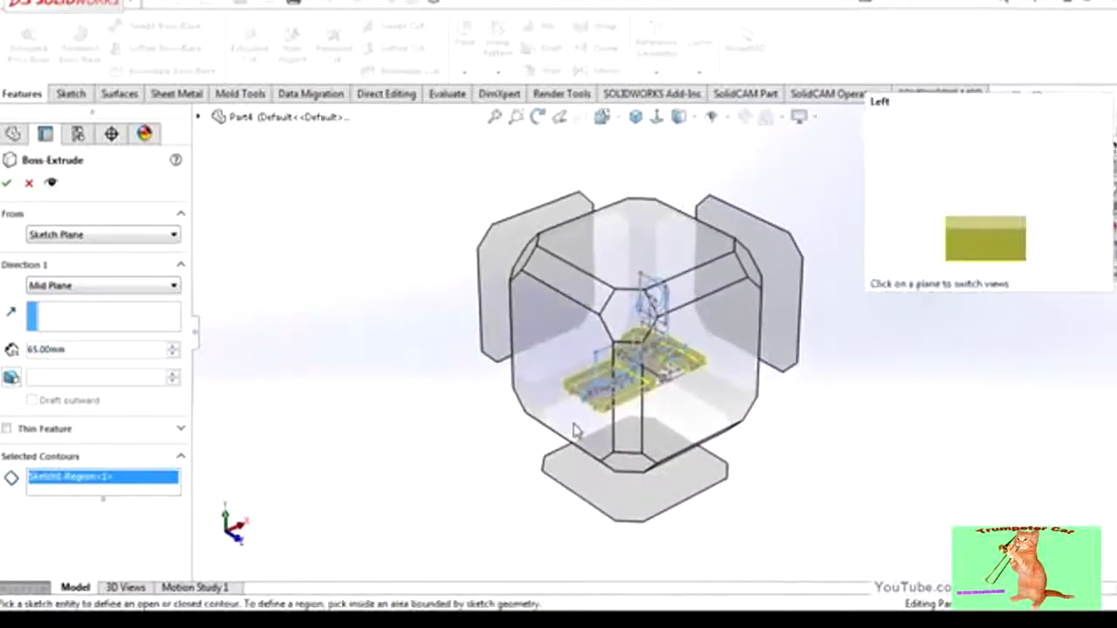
pyautogui.click(574, 429)
pyautogui.scroll(-3, 728, 399)
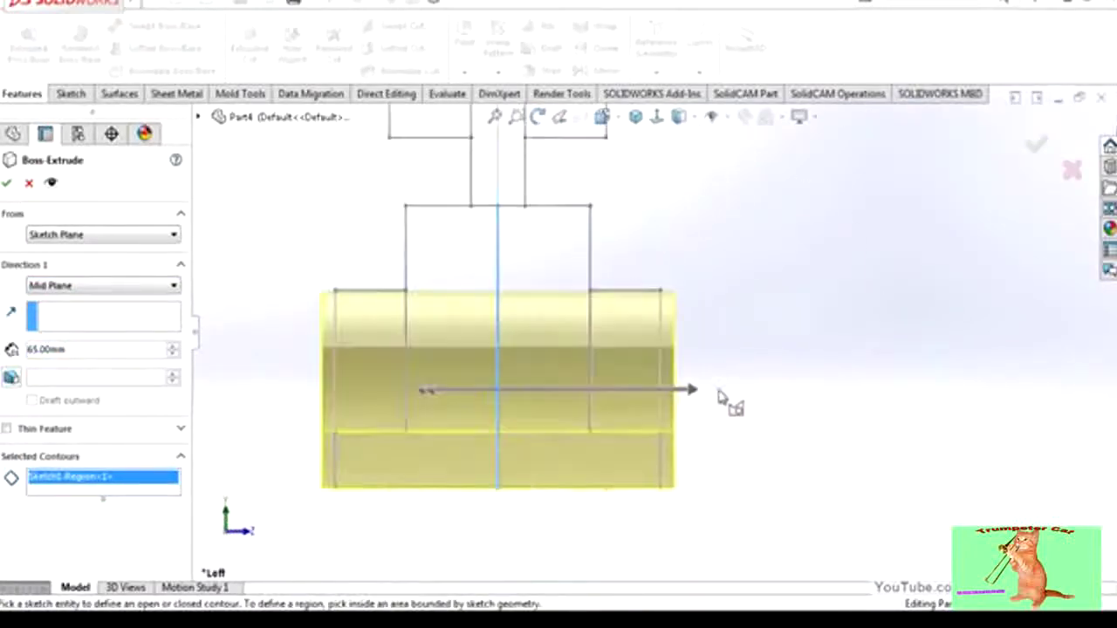
pyautogui.scroll(-2, 653, 384)
pyautogui.moveTo(653, 384); pyautogui.dragTo(624, 379)
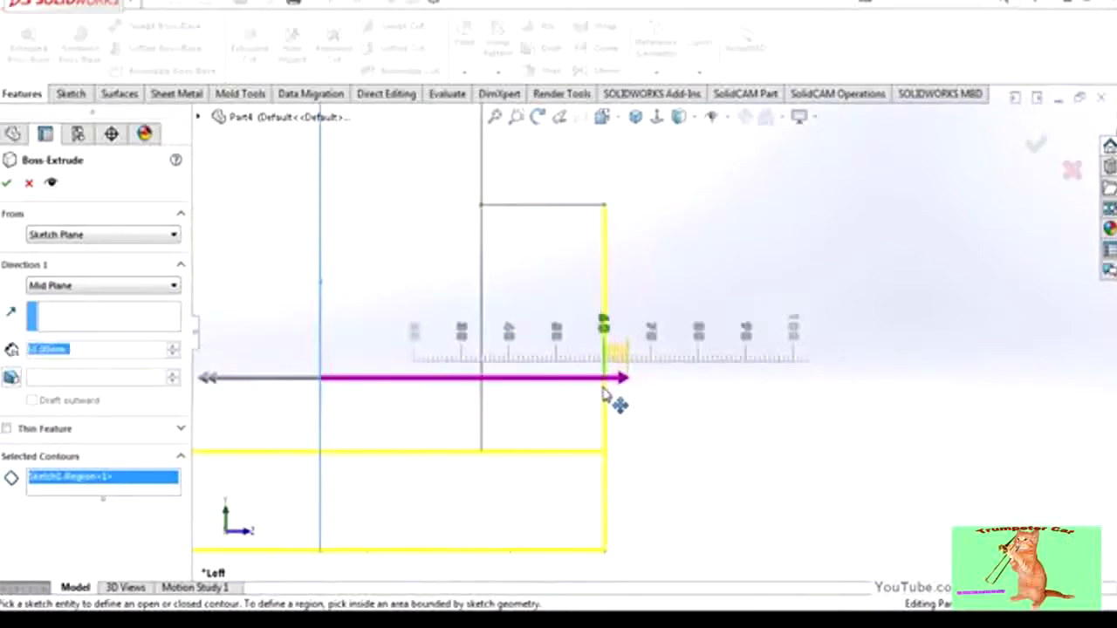
pyautogui.scroll(3, 623, 349)
pyautogui.scroll(2, 623, 304)
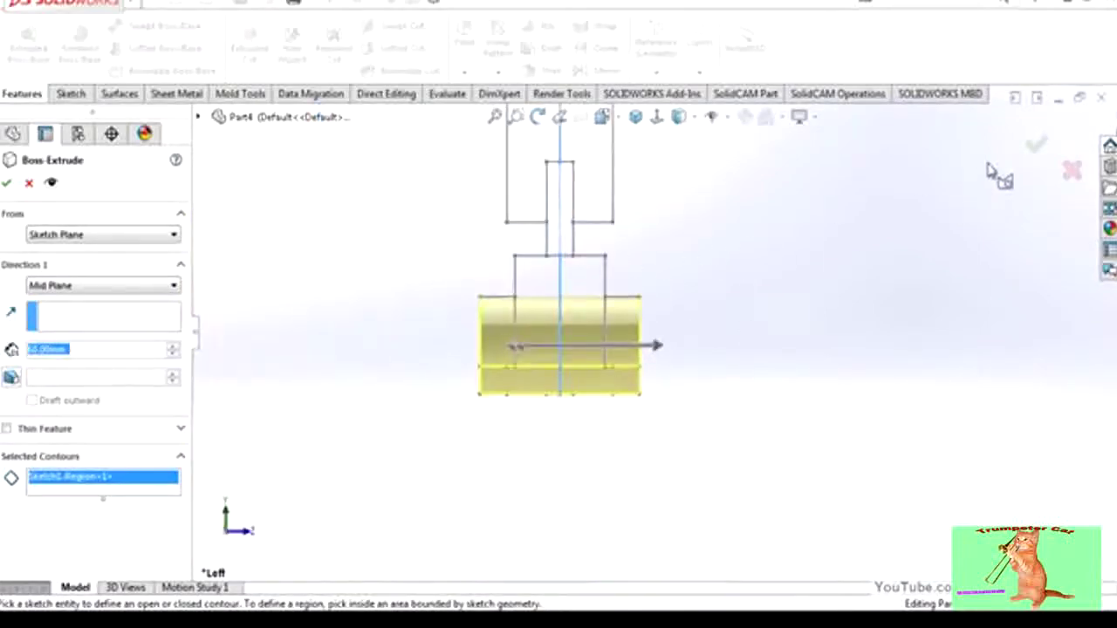
pyautogui.click(1038, 145)
pyautogui.moveTo(789, 302)
pyautogui.mouseDown(button='middle')
pyautogui.moveTo(760, 314)
pyautogui.moveTo(693, 391)
pyautogui.moveTo(705, 210)
pyautogui.mouseUp(button='middle')
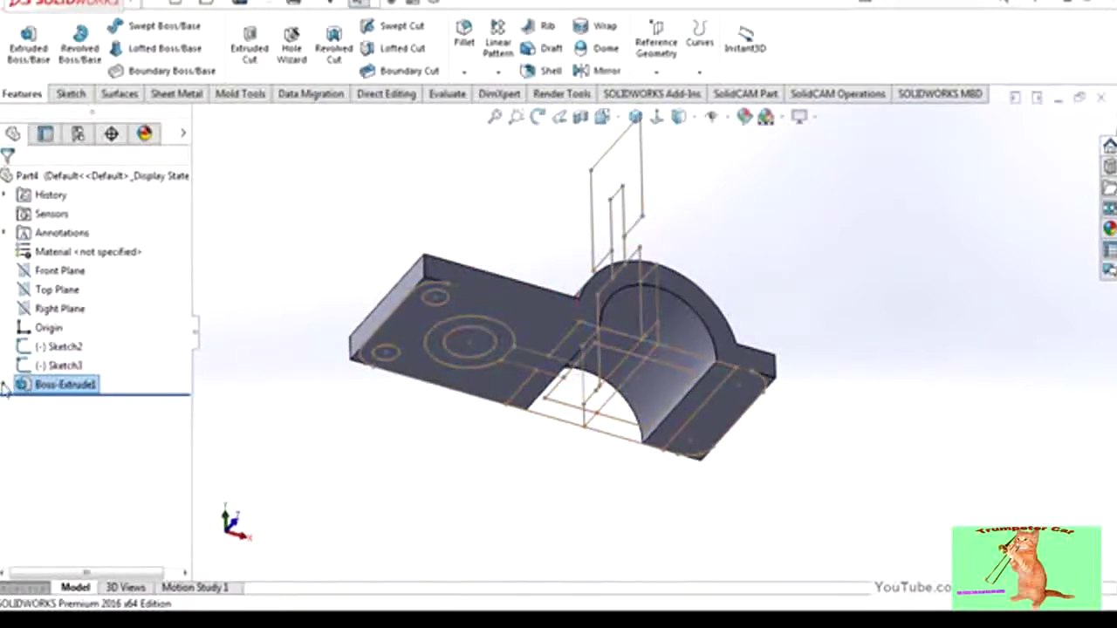
# Step: Start an Extruded Cut from Sketch2, picking its outline regions but leaving out the slot
pyautogui.click(54, 347)
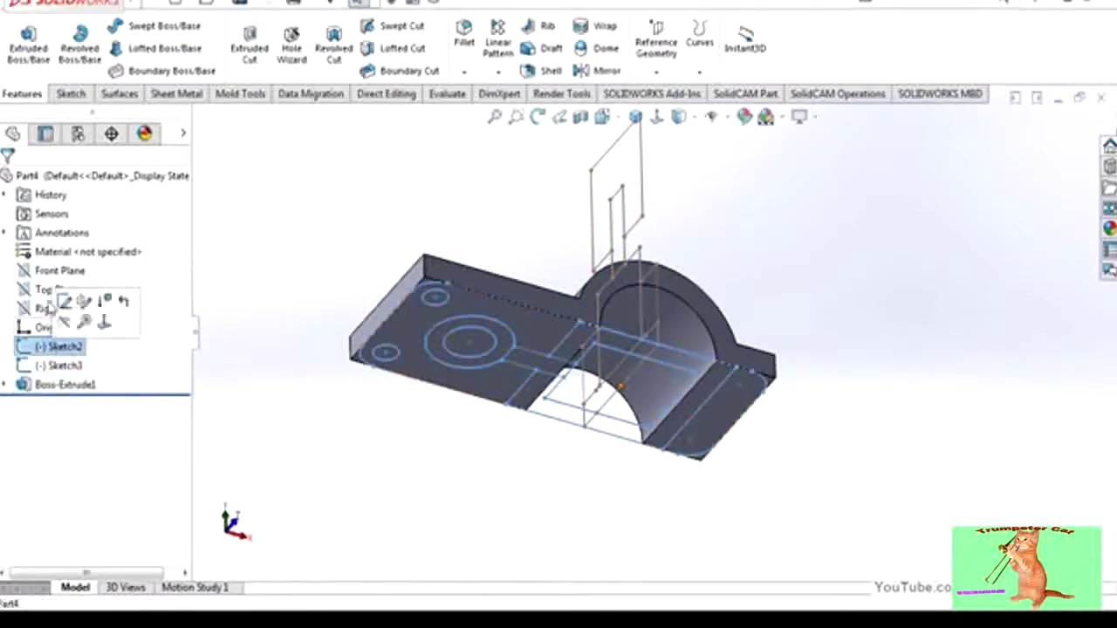
pyautogui.click(251, 50)
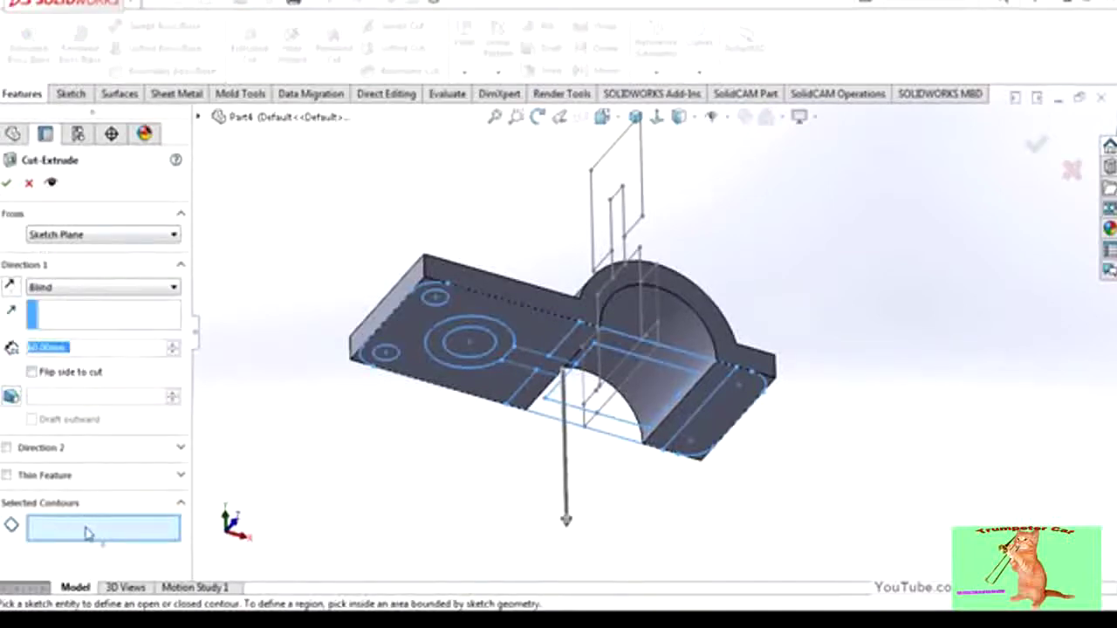
pyautogui.click(425, 338)
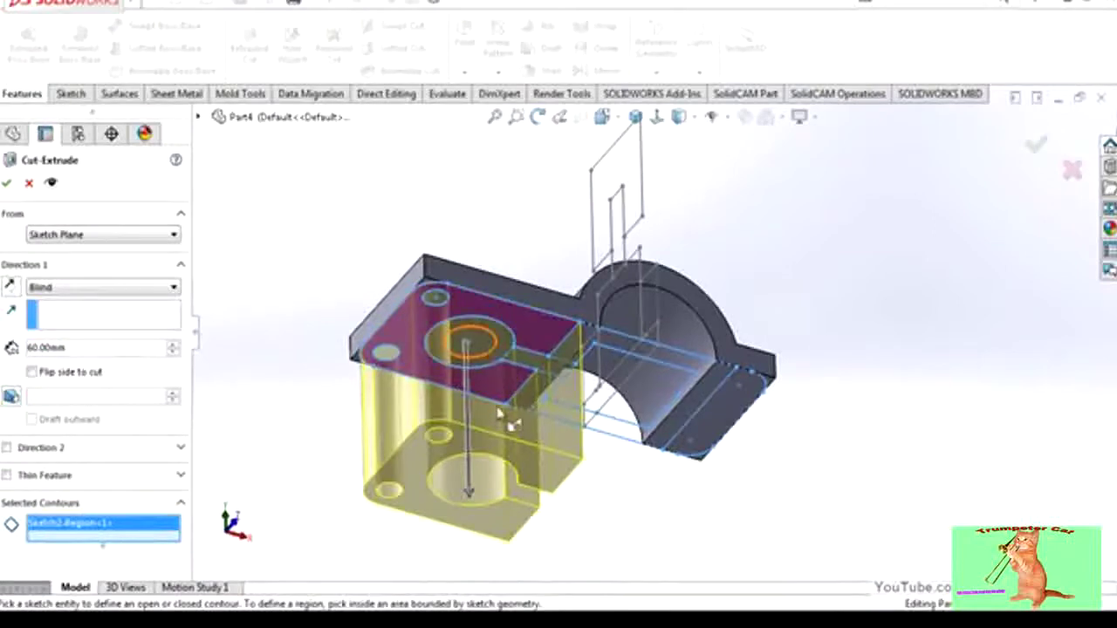
pyautogui.click(717, 443)
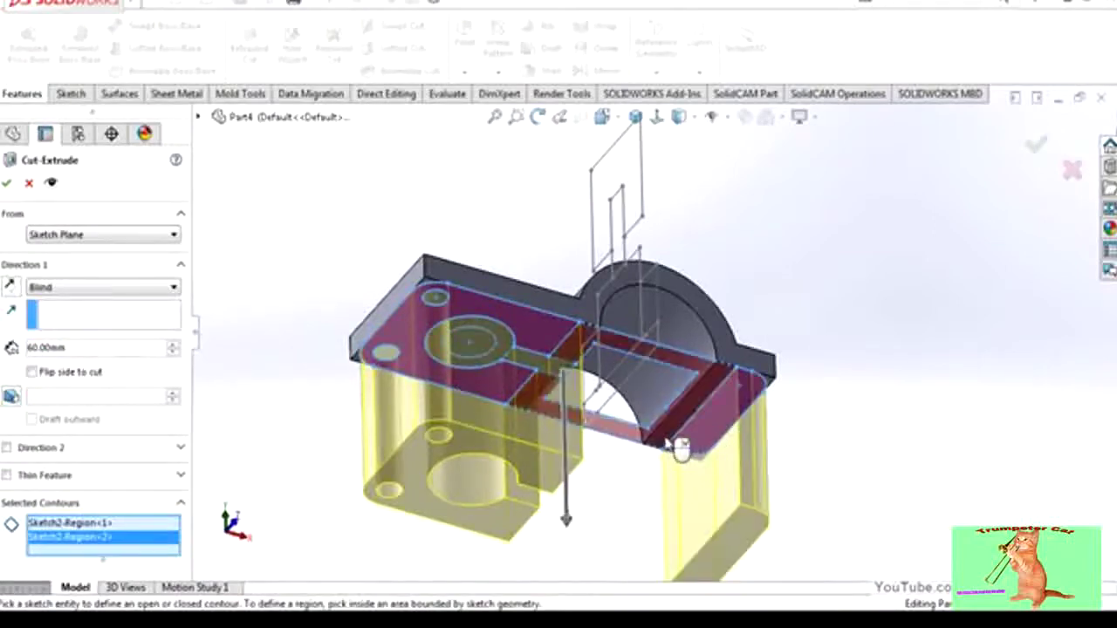
pyautogui.click(680, 447)
pyautogui.click(647, 406)
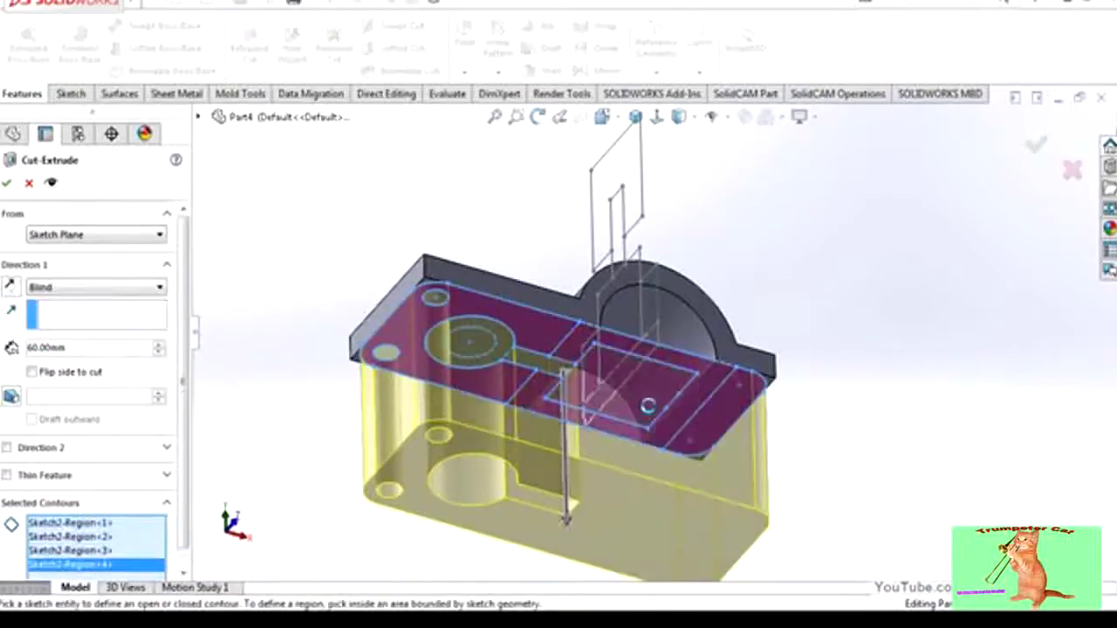
pyautogui.click(541, 369)
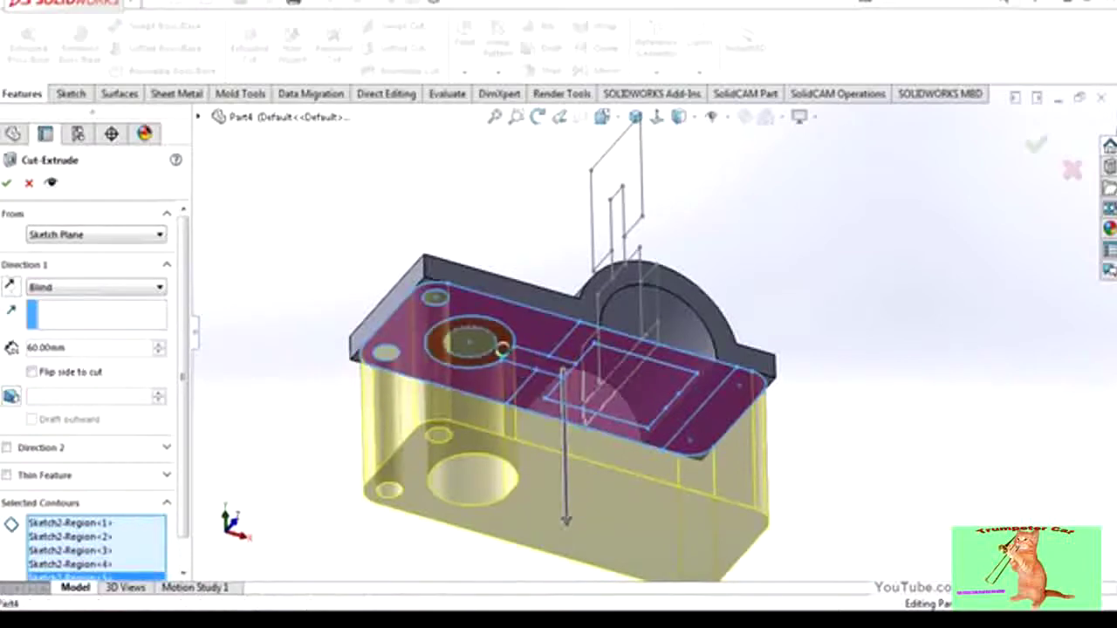
pyautogui.click(497, 351)
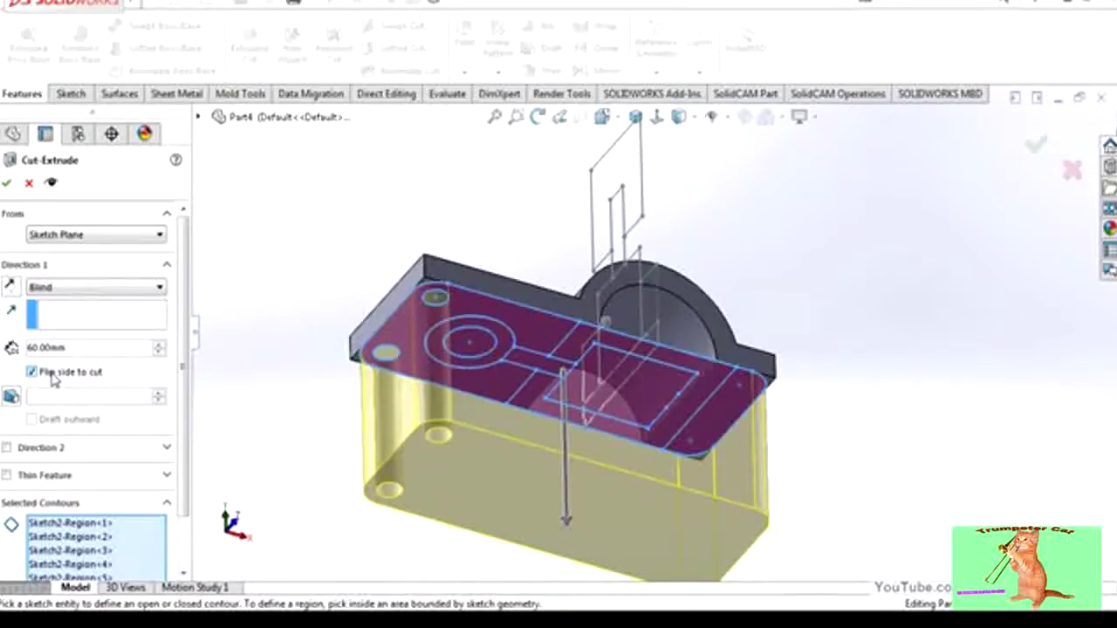
# Step: Make the cut Mid Plane, deep enough to span the whole part, and confirm
pyautogui.click(136, 298)
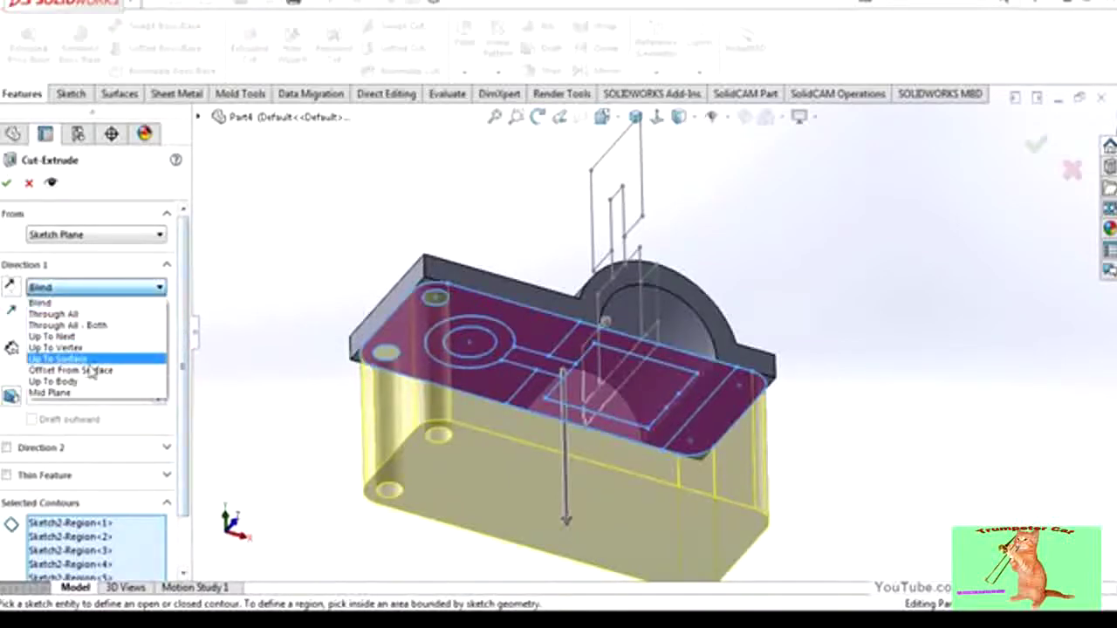
pyautogui.click(79, 392)
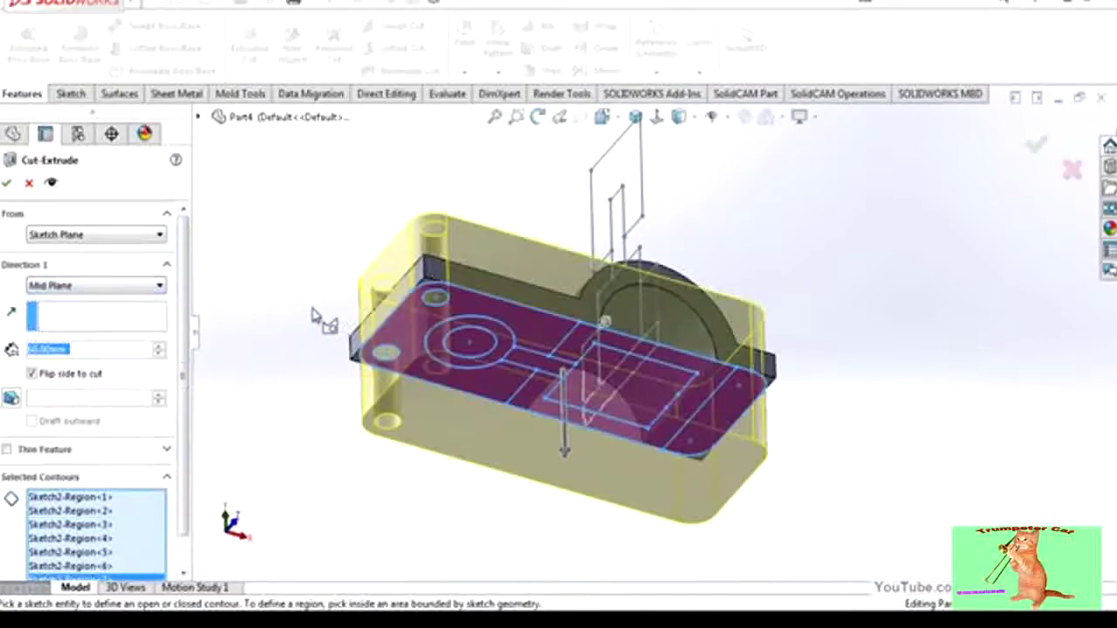
pyautogui.moveTo(311, 318); pyautogui.dragTo(506, 583, button='middle')
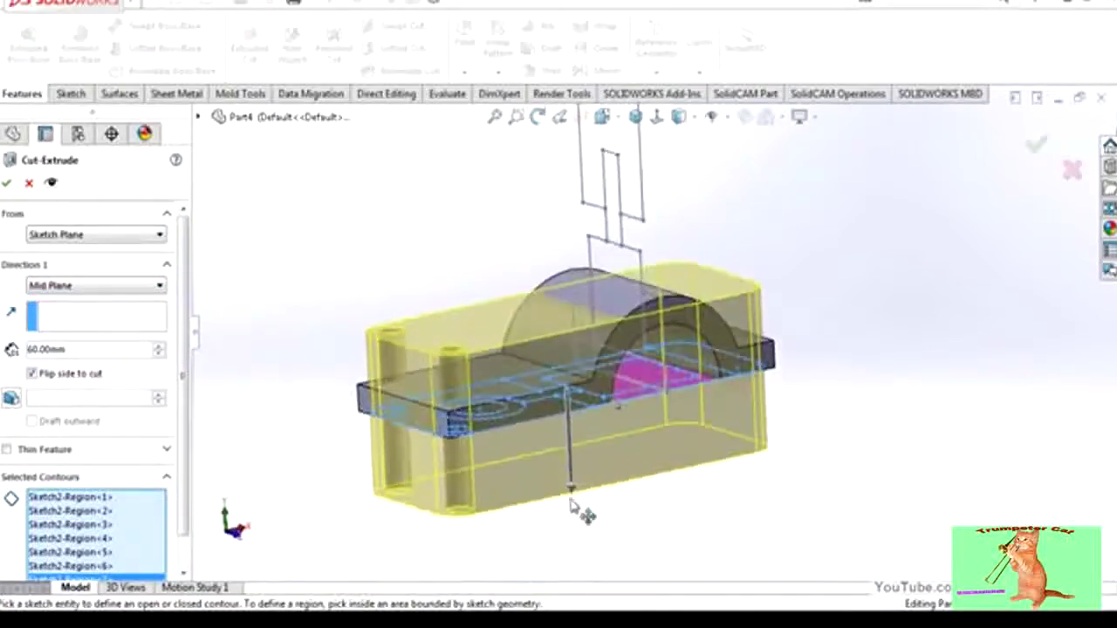
pyautogui.moveTo(569, 506); pyautogui.dragTo(576, 546)
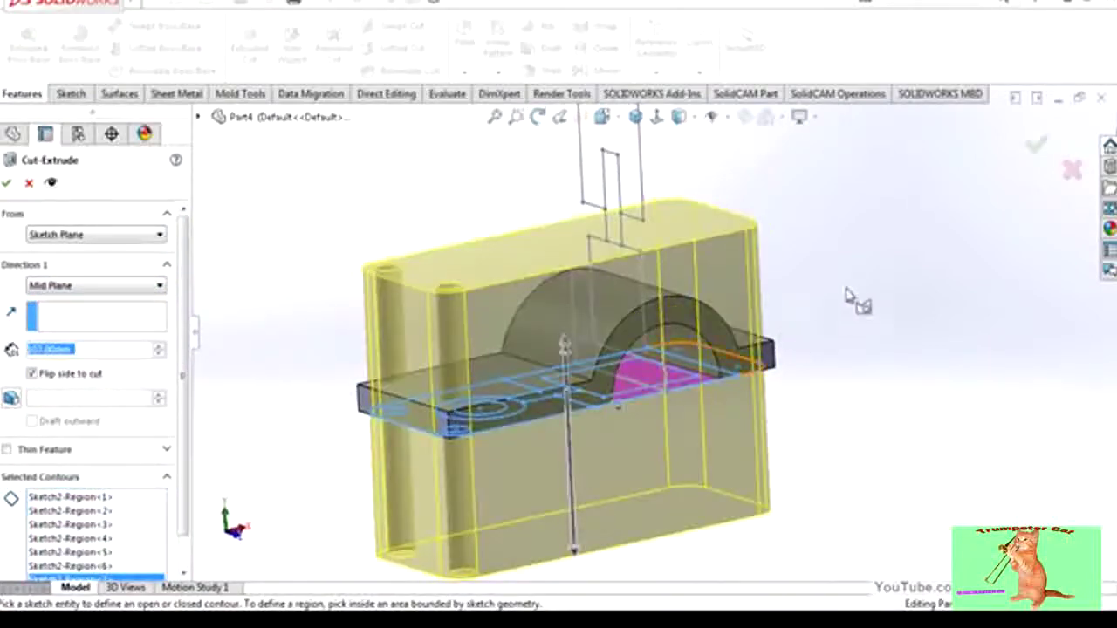
pyautogui.click(1035, 143)
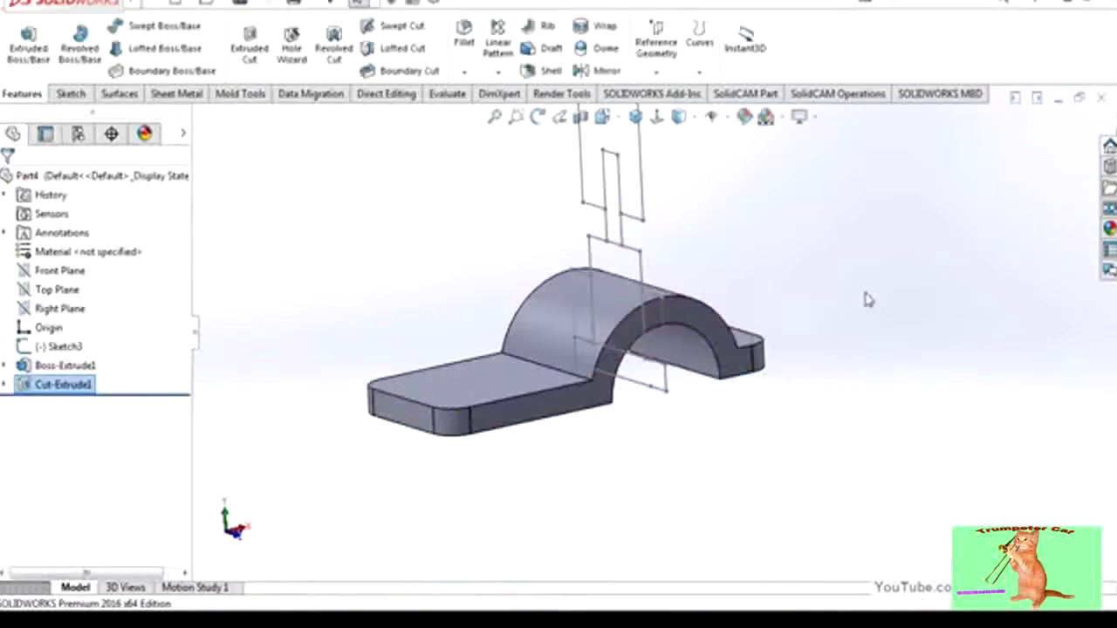
pyautogui.moveTo(868, 299)
pyautogui.mouseDown(button='middle')
pyautogui.moveTo(870, 379)
pyautogui.moveTo(863, 167)
pyautogui.mouseUp(button='middle')
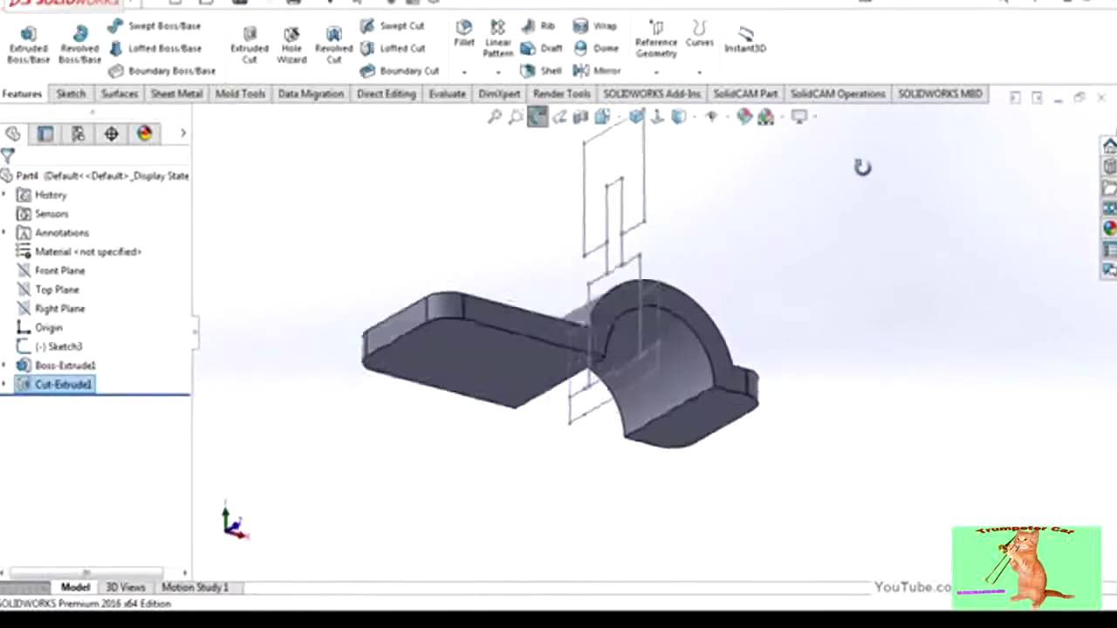
# Step: Show Sketch2 from under Cut-Extrude1
pyautogui.click(6, 385)
pyautogui.click(73, 406)
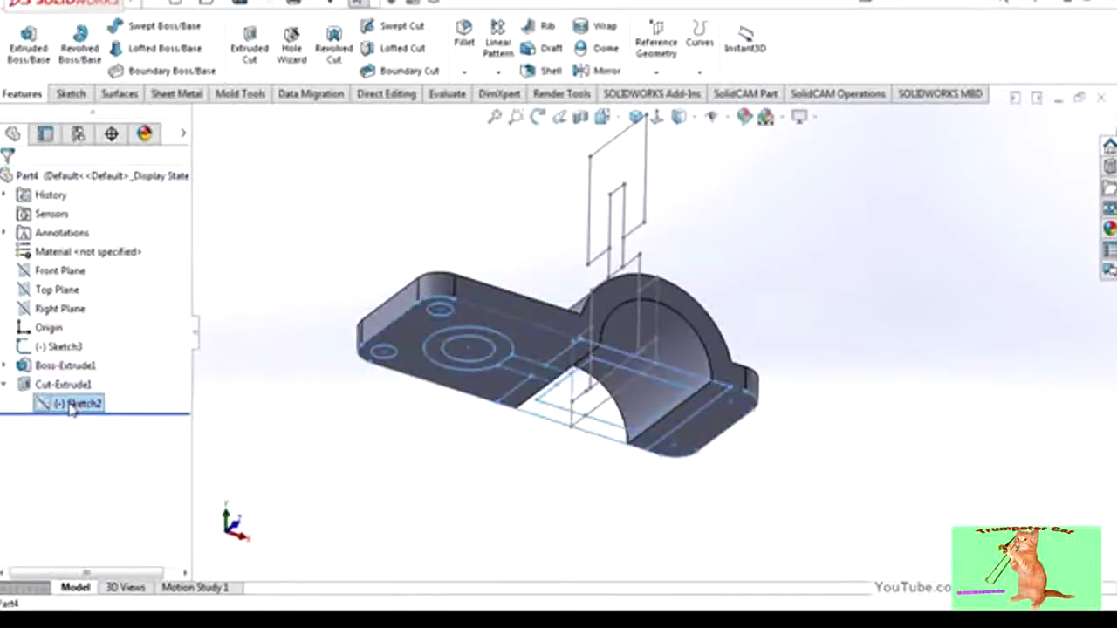
pyautogui.rightClick(73, 408)
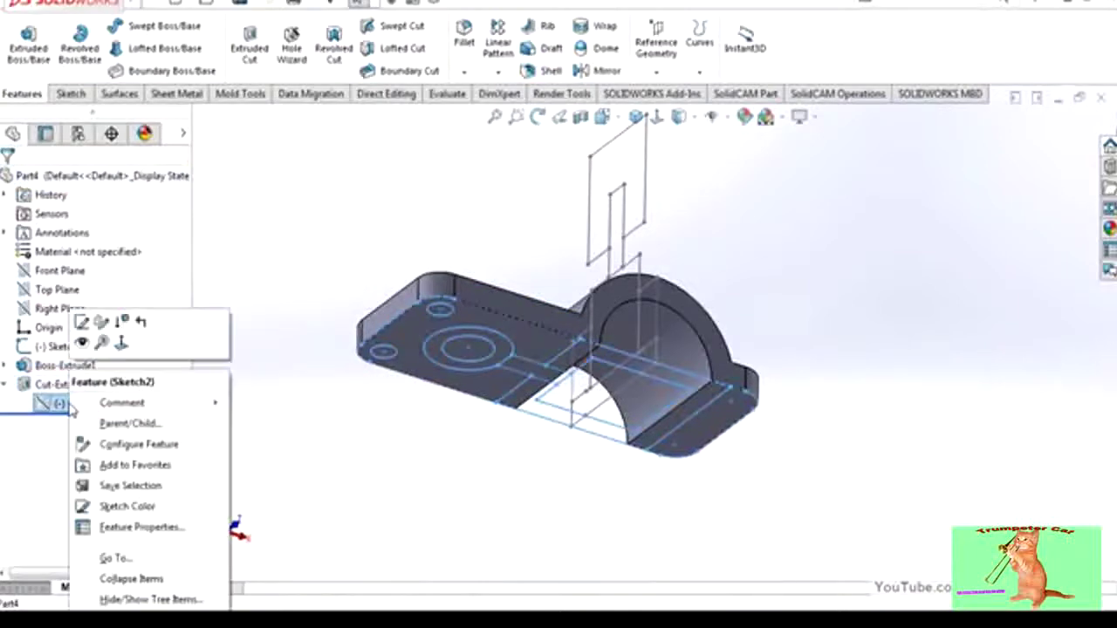
pyautogui.click(82, 345)
pyautogui.moveTo(438, 448); pyautogui.dragTo(442, 411, button='middle')
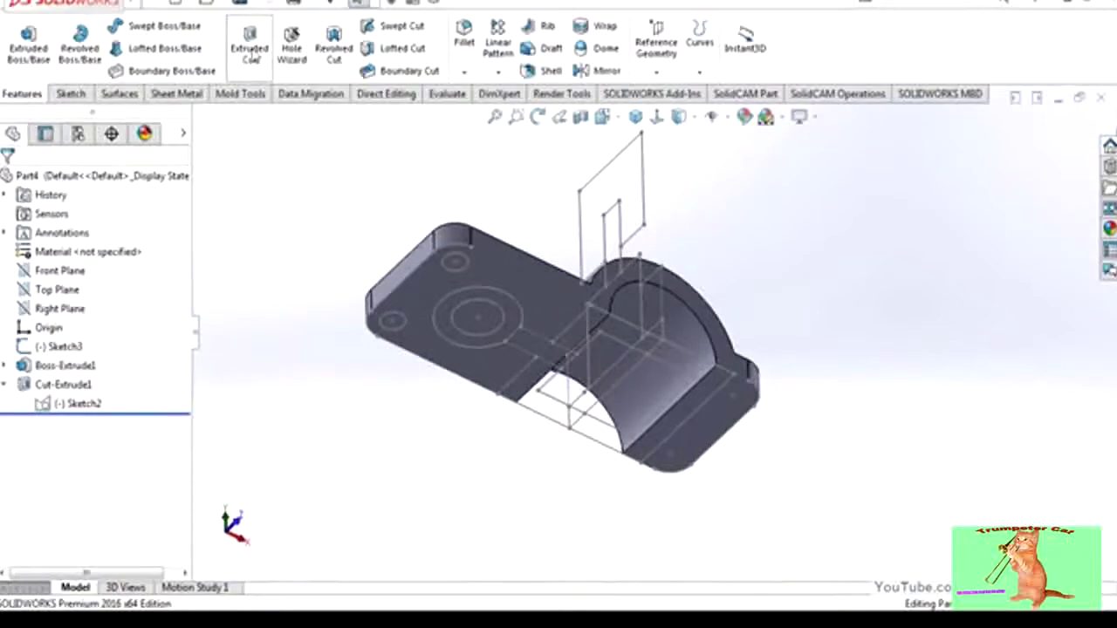
# Step: Start another Extruded Cut using Sketch2 as its profile
pyautogui.click(250, 54)
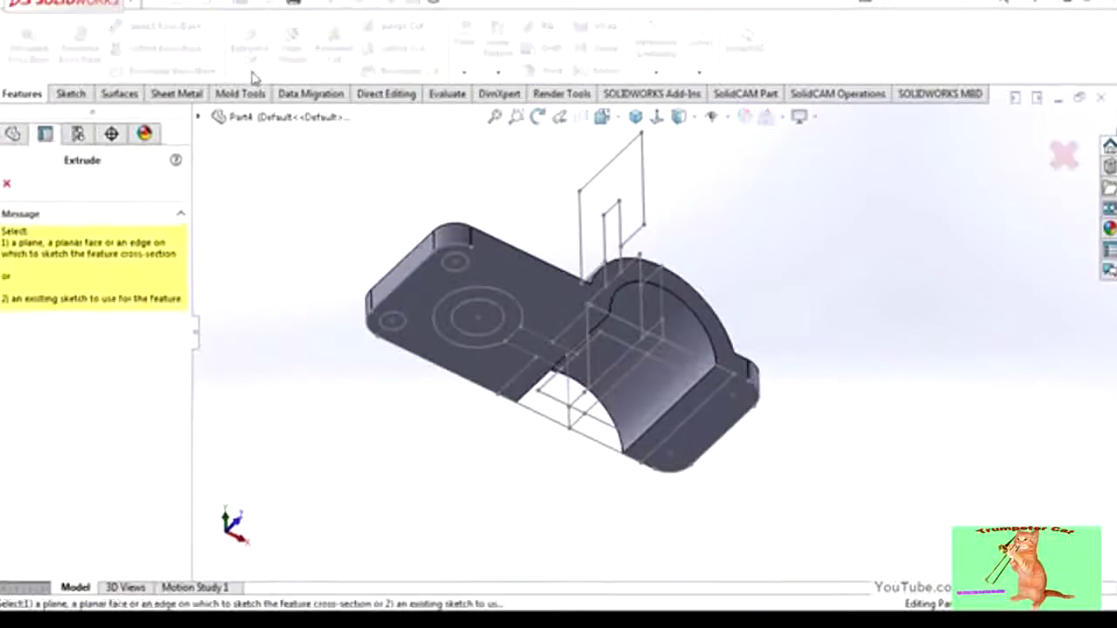
pyautogui.click(198, 118)
pyautogui.click(219, 326)
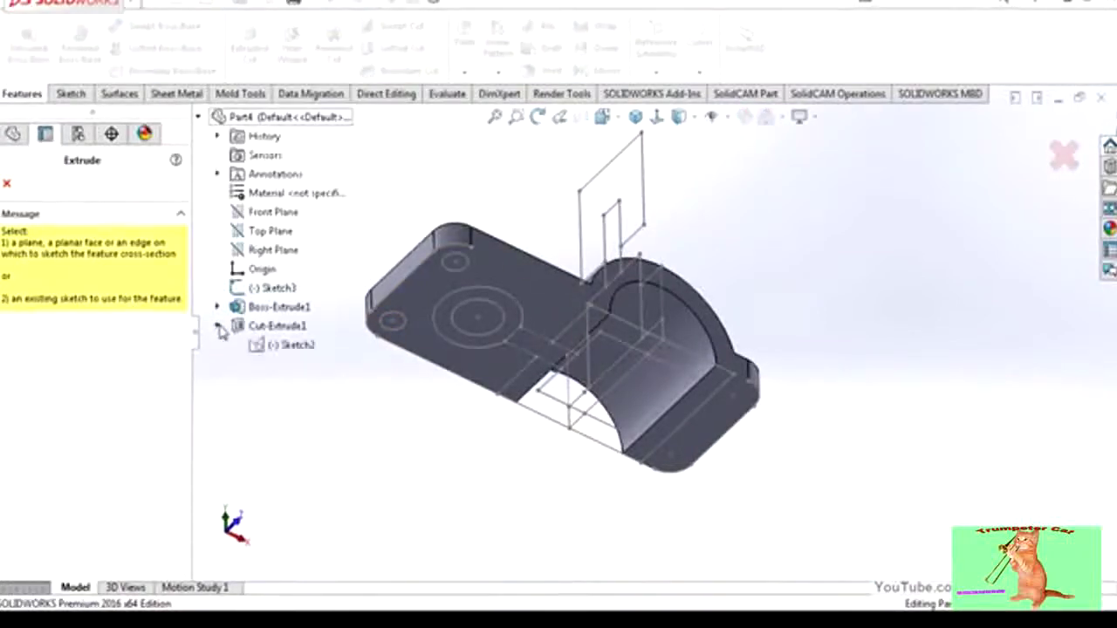
pyautogui.click(291, 347)
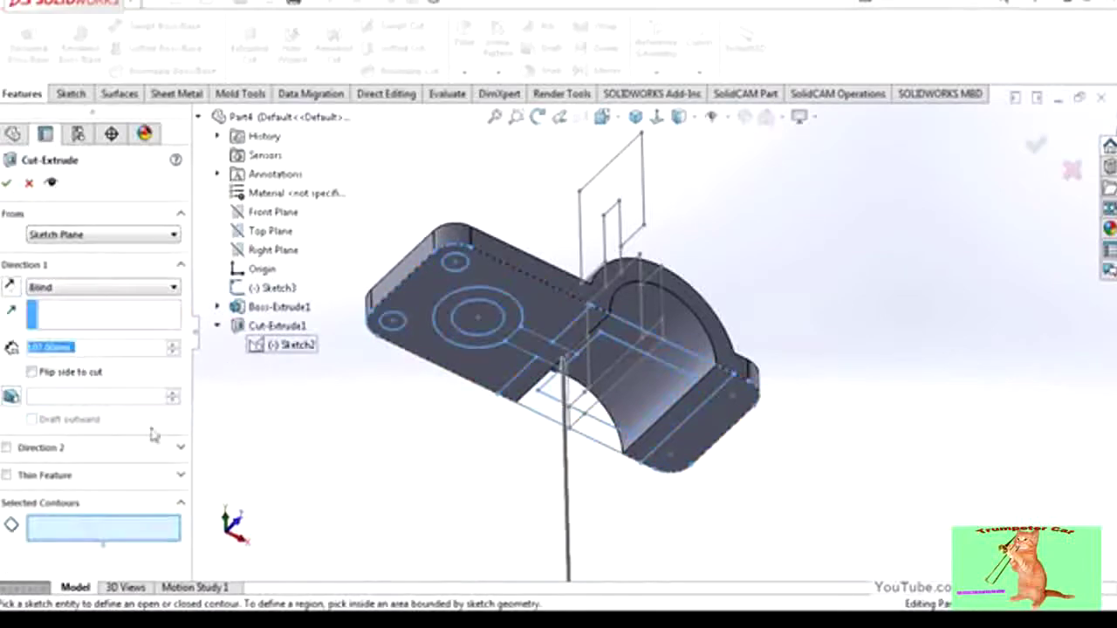
pyautogui.click(78, 535)
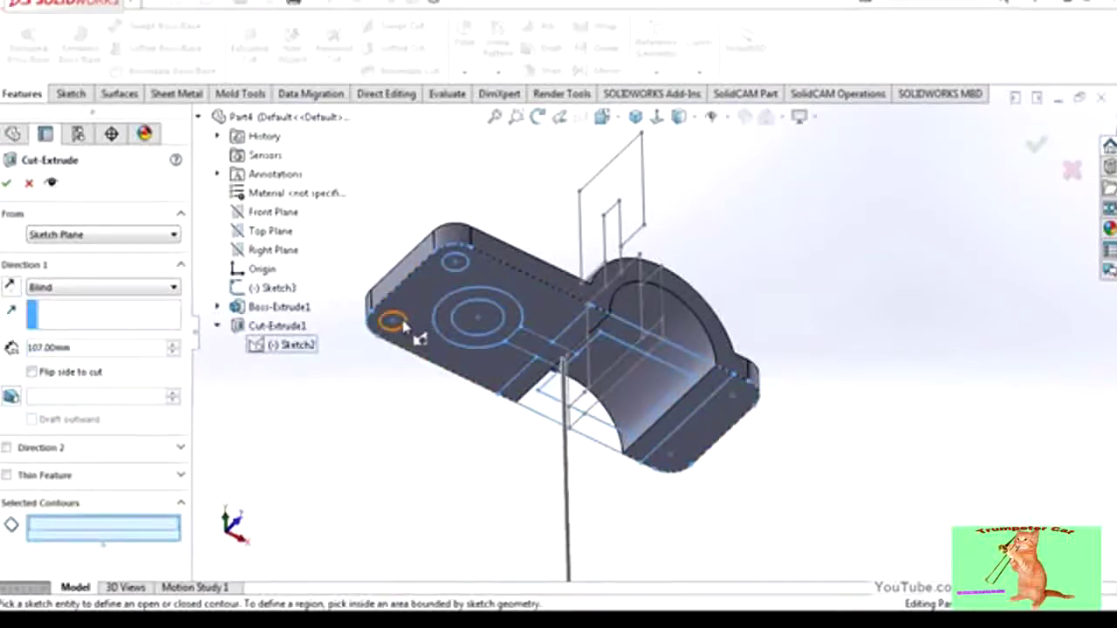
pyautogui.scroll(2, 411, 332)
pyautogui.scroll(-3, 543, 318)
pyautogui.scroll(-2, 542, 315)
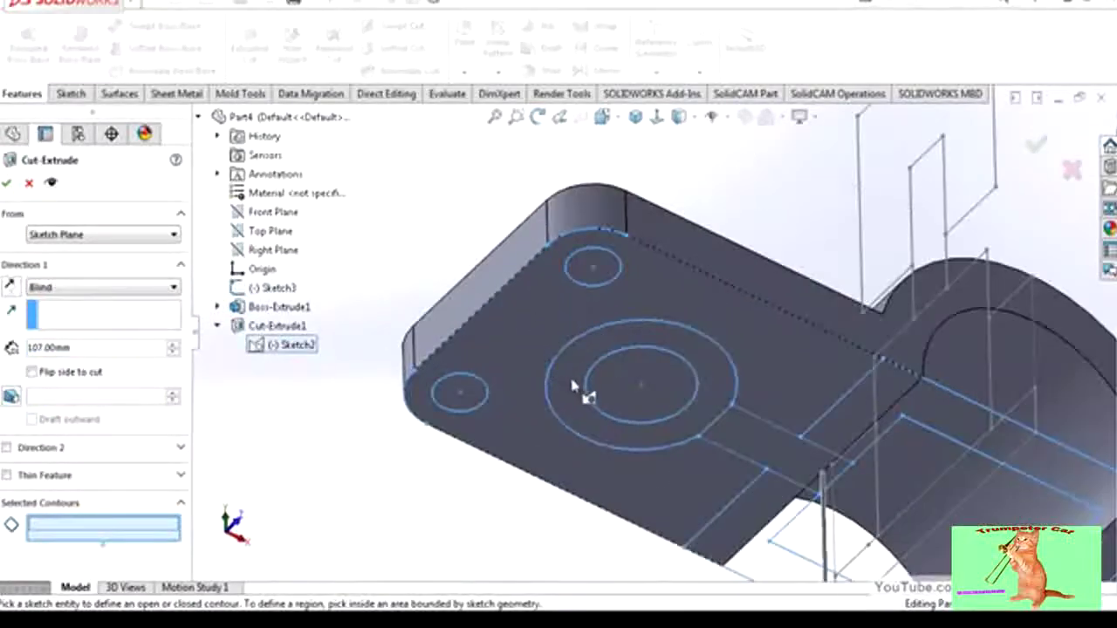
# Step: Cut the two small holes and the central hole Mid Plane through the base plate
pyautogui.click(574, 385)
pyautogui.click(590, 278)
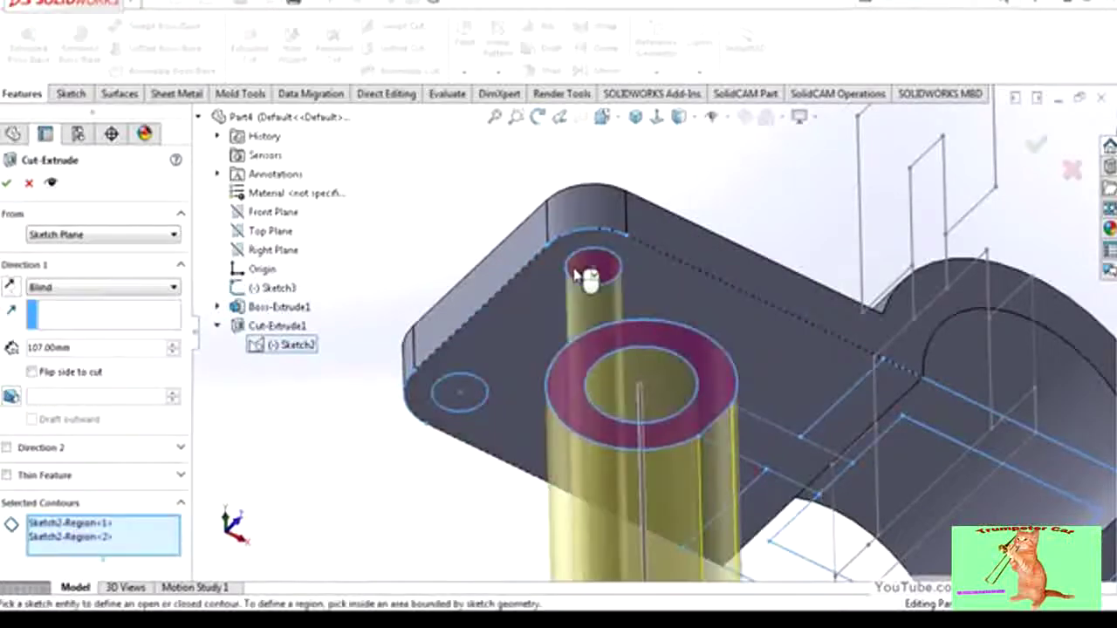
pyautogui.click(476, 412)
pyautogui.click(587, 425)
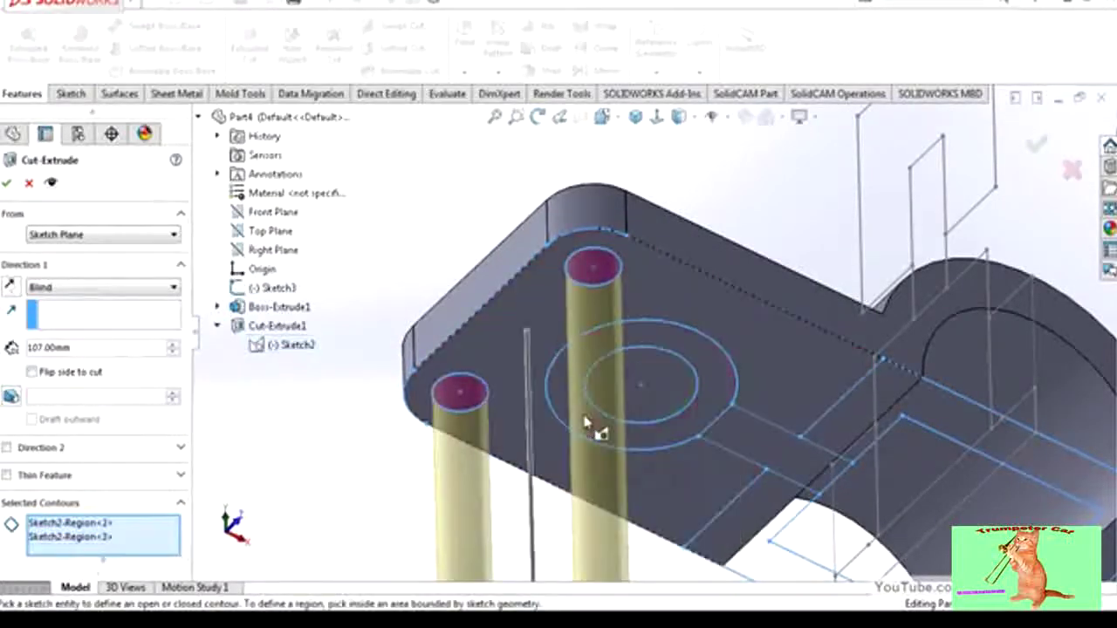
pyautogui.click(657, 377)
pyautogui.scroll(2, 656, 382)
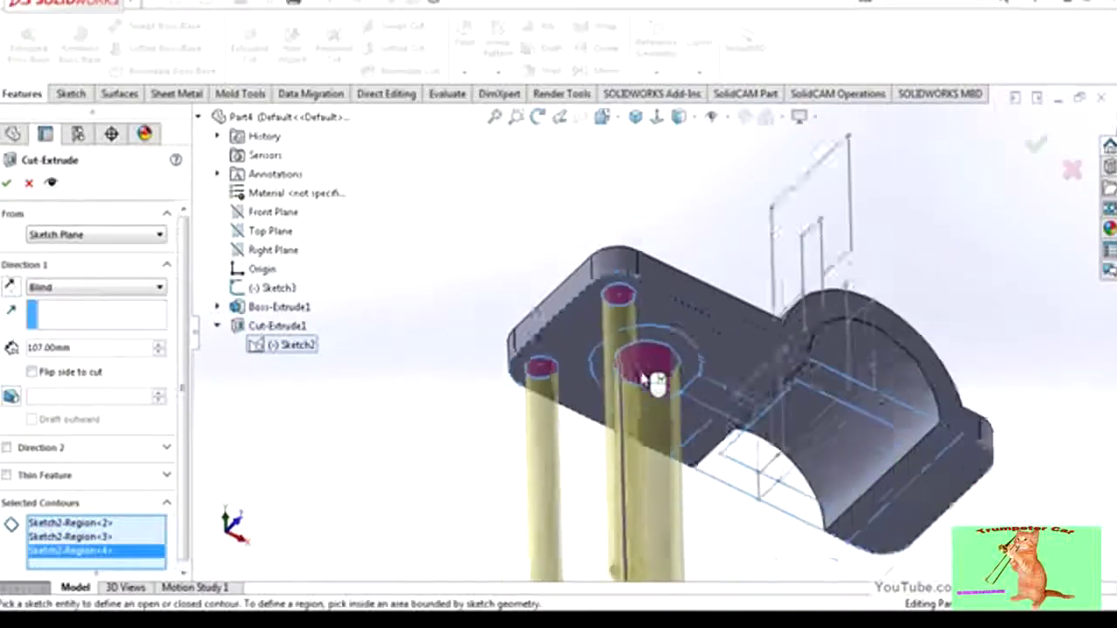
pyautogui.scroll(2, 656, 382)
pyautogui.click(96, 288)
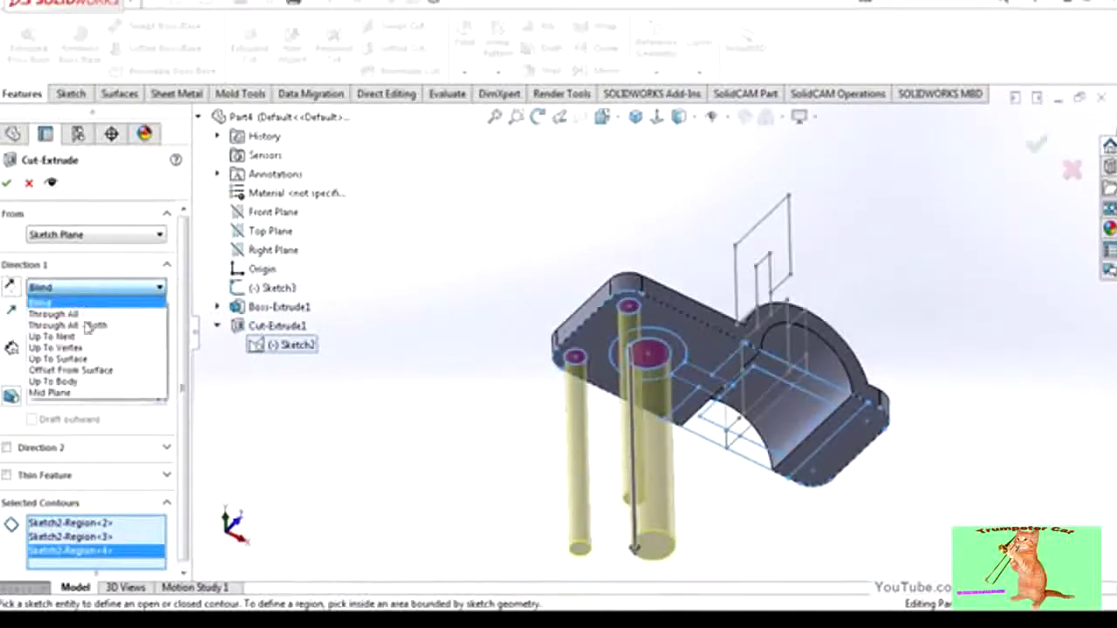
pyautogui.click(52, 391)
pyautogui.moveTo(528, 266)
pyautogui.mouseDown(button='middle')
pyautogui.moveTo(526, 428)
pyautogui.moveTo(543, 516)
pyautogui.mouseUp(button='middle')
pyautogui.click(1031, 148)
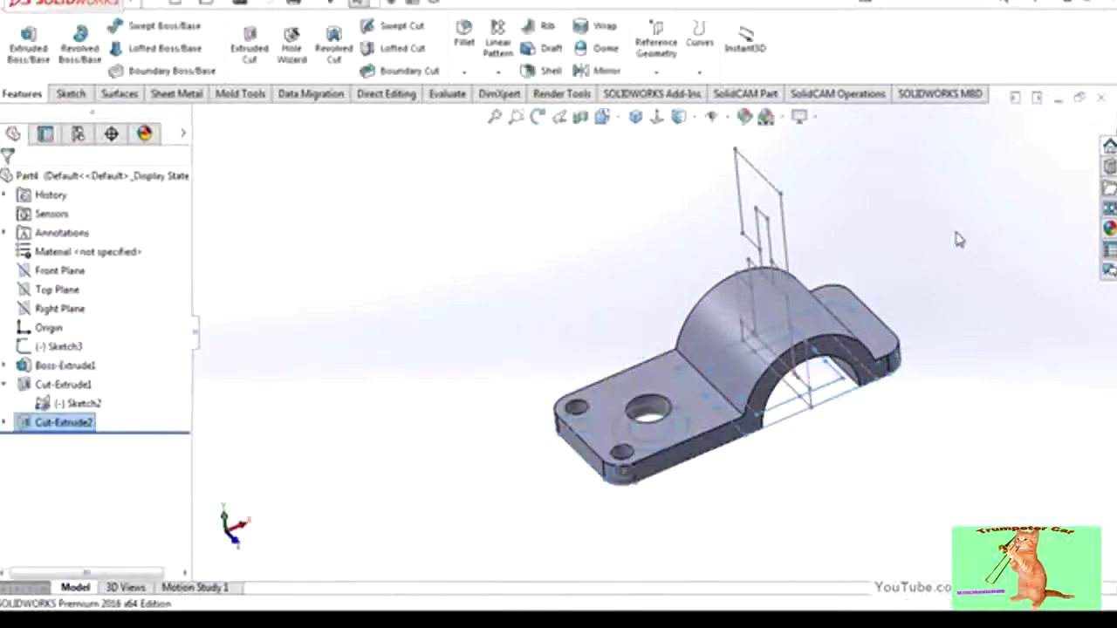
# Step: Show Sketch1 from under Boss-Extrude1
pyautogui.keyDown('ctrl'); pyautogui.moveTo(930, 249); pyautogui.dragTo(504, 326, button='middle'); pyautogui.keyUp('ctrl')
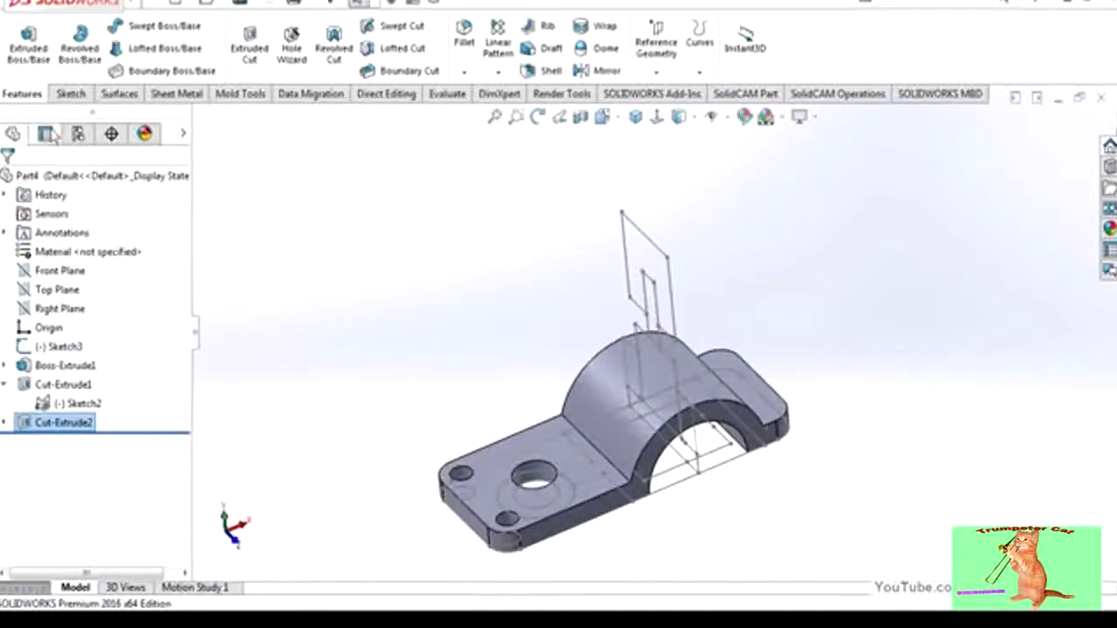
pyautogui.click(271, 337)
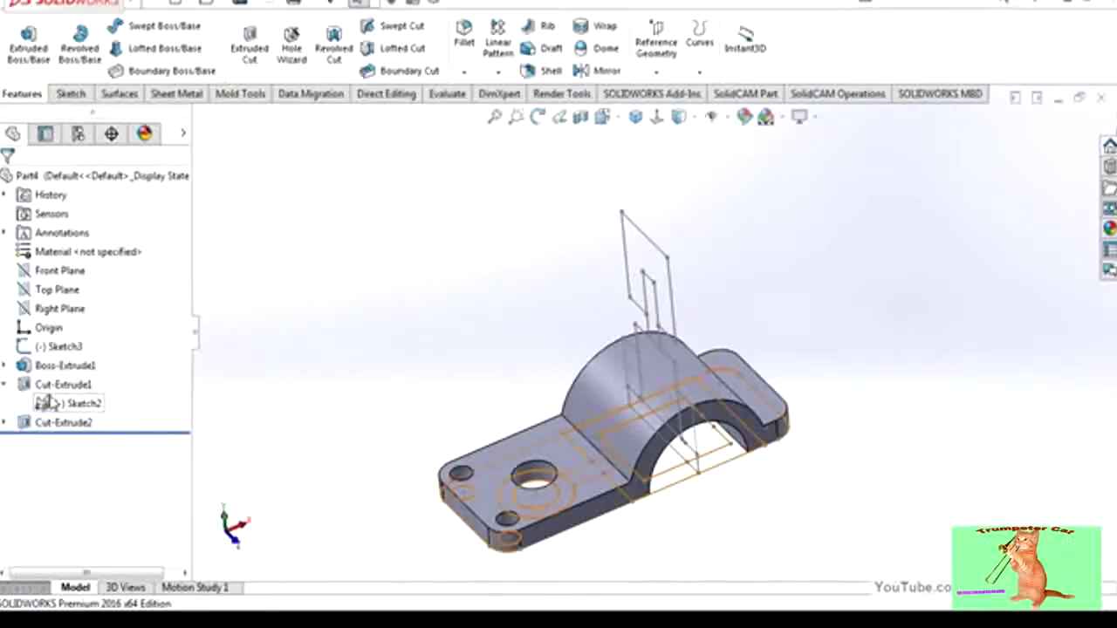
pyautogui.click(4, 367)
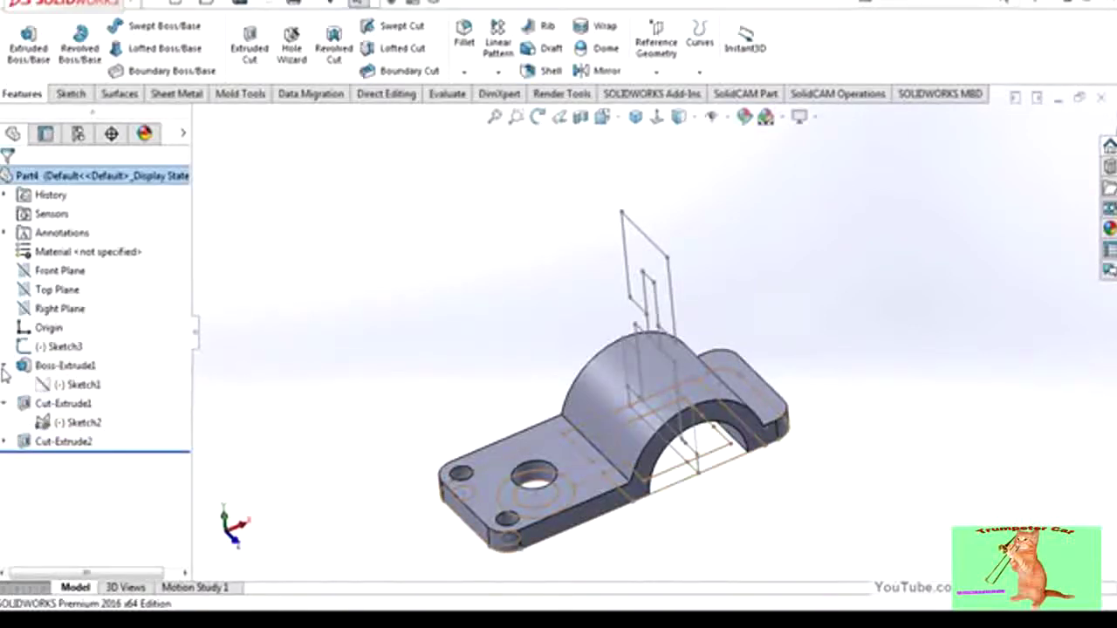
pyautogui.rightClick(81, 388)
pyautogui.click(89, 345)
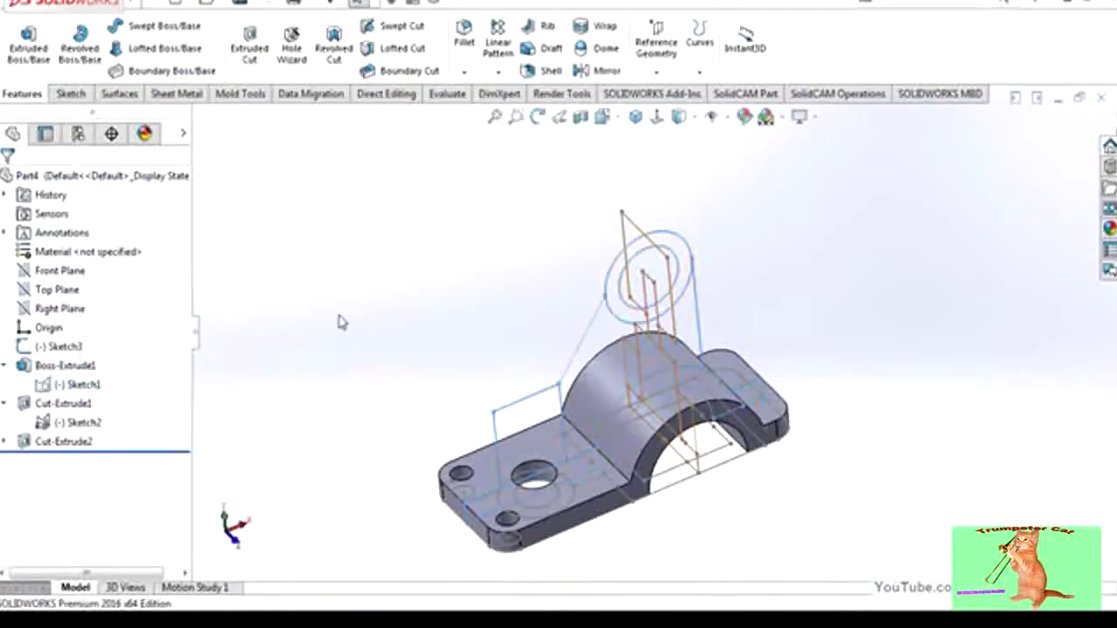
pyautogui.moveTo(387, 353); pyautogui.dragTo(404, 265, button='middle')
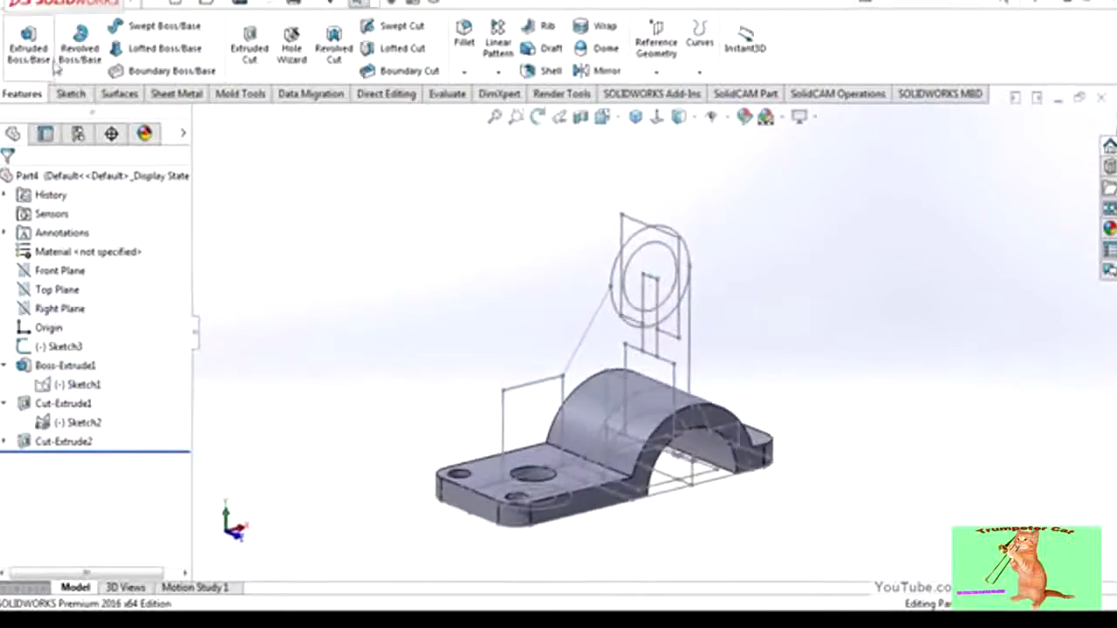
# Step: Start a boss extrusion from Sketch1 using the ring region, with a Mid Plane end condition
pyautogui.click(77, 386)
pyautogui.click(28, 41)
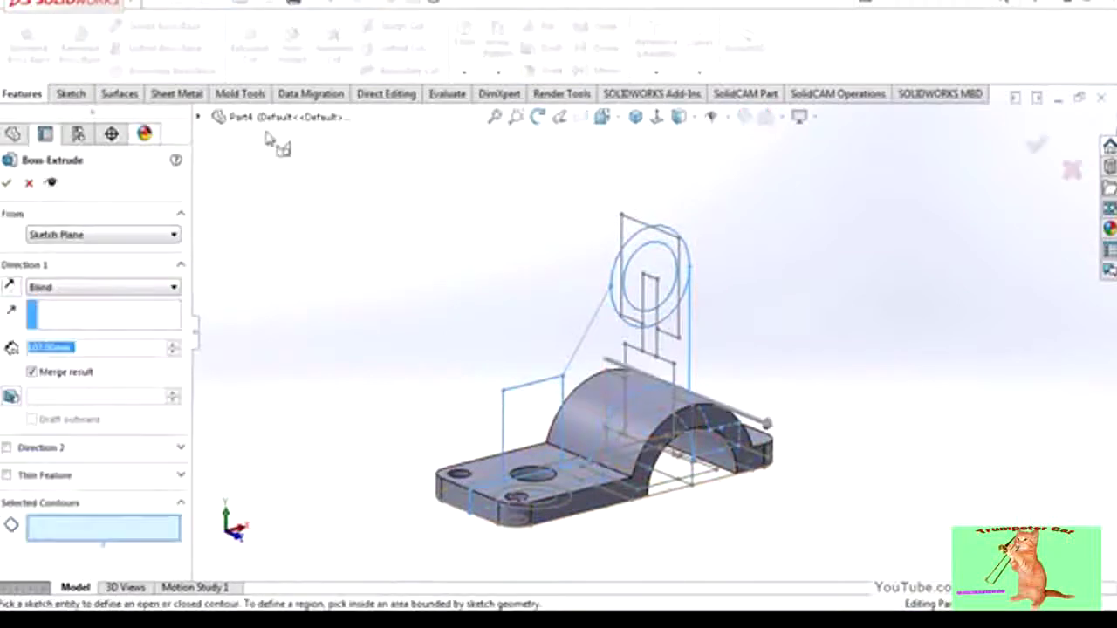
pyautogui.click(116, 534)
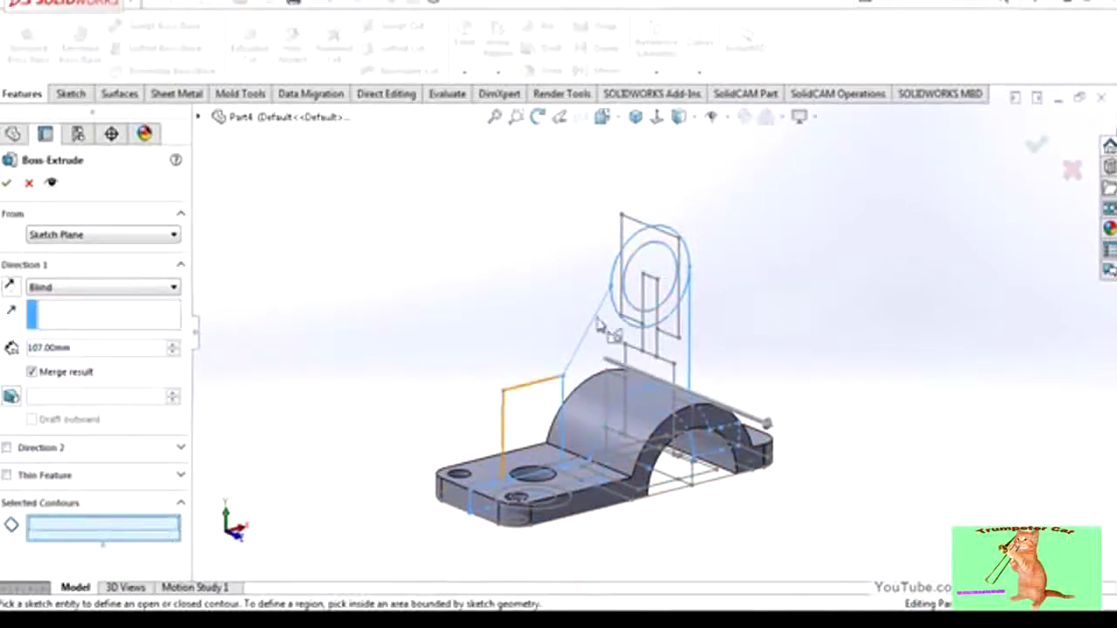
pyautogui.scroll(-3, 645, 266)
pyautogui.click(644, 266)
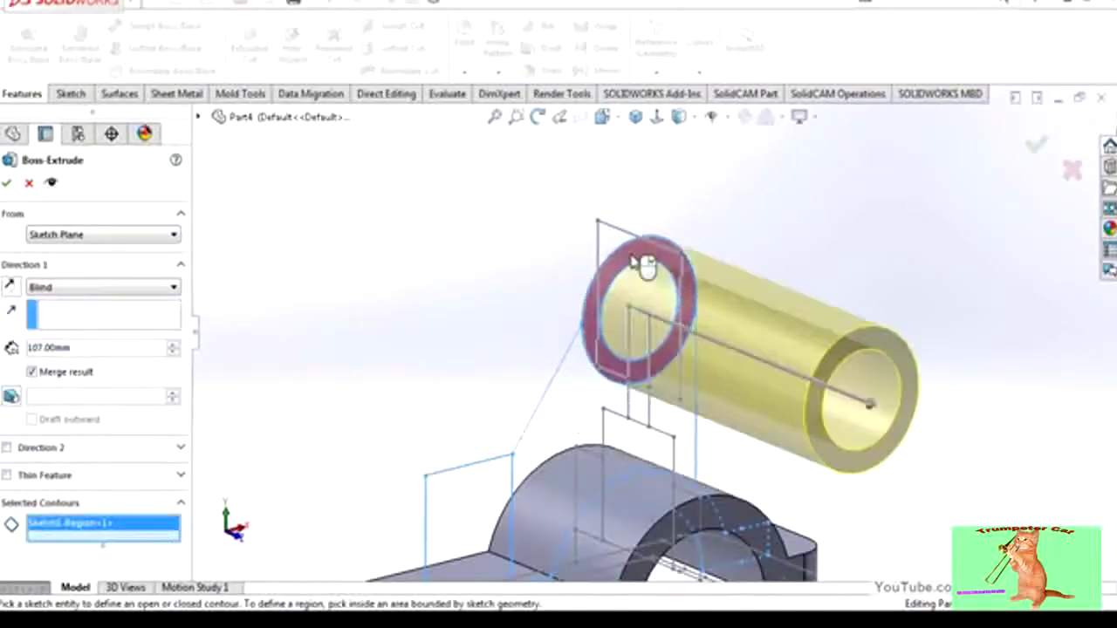
pyautogui.click(135, 295)
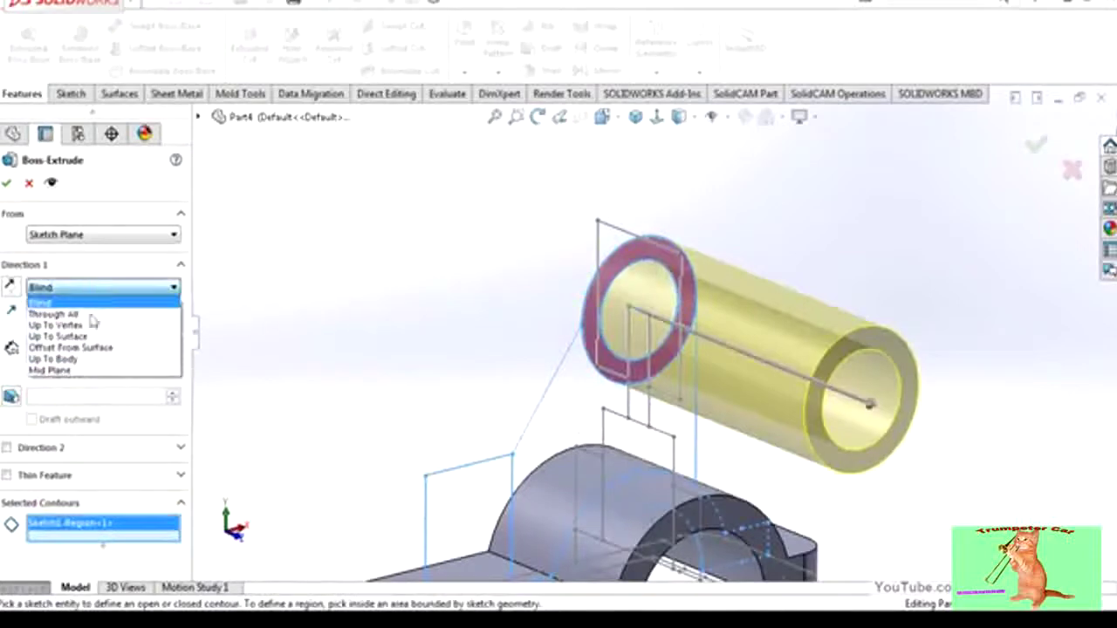
pyautogui.click(58, 372)
# Step: Shorten the cylinder depth in Left view to fit the bracket and confirm the extrusion
pyautogui.moveTo(721, 397); pyautogui.dragTo(742, 305)
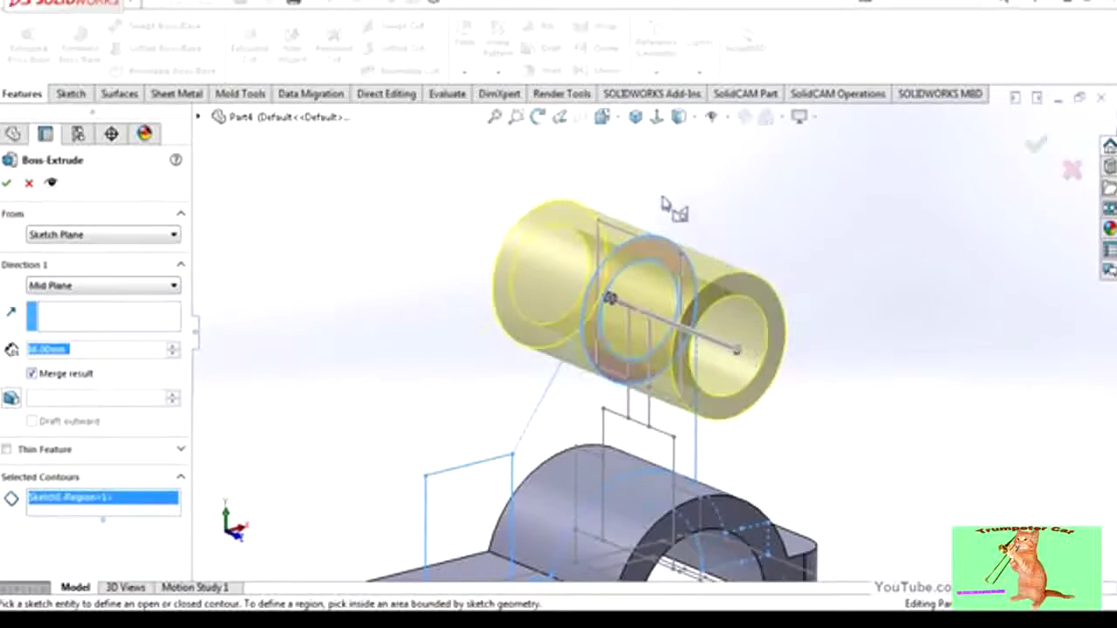
pyautogui.click(602, 116)
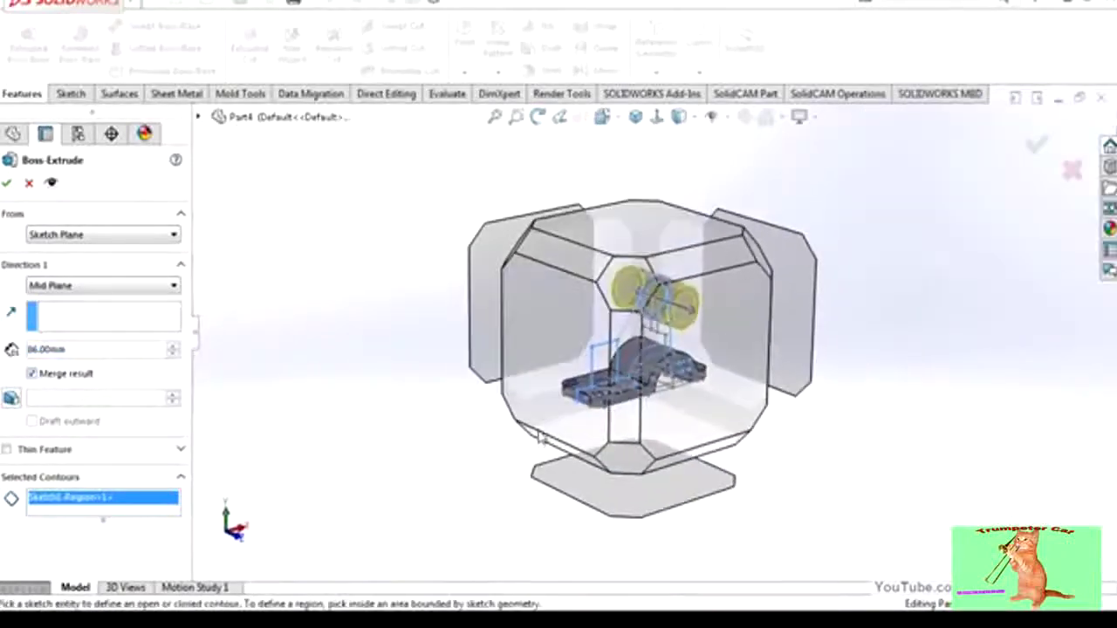
pyautogui.click(543, 427)
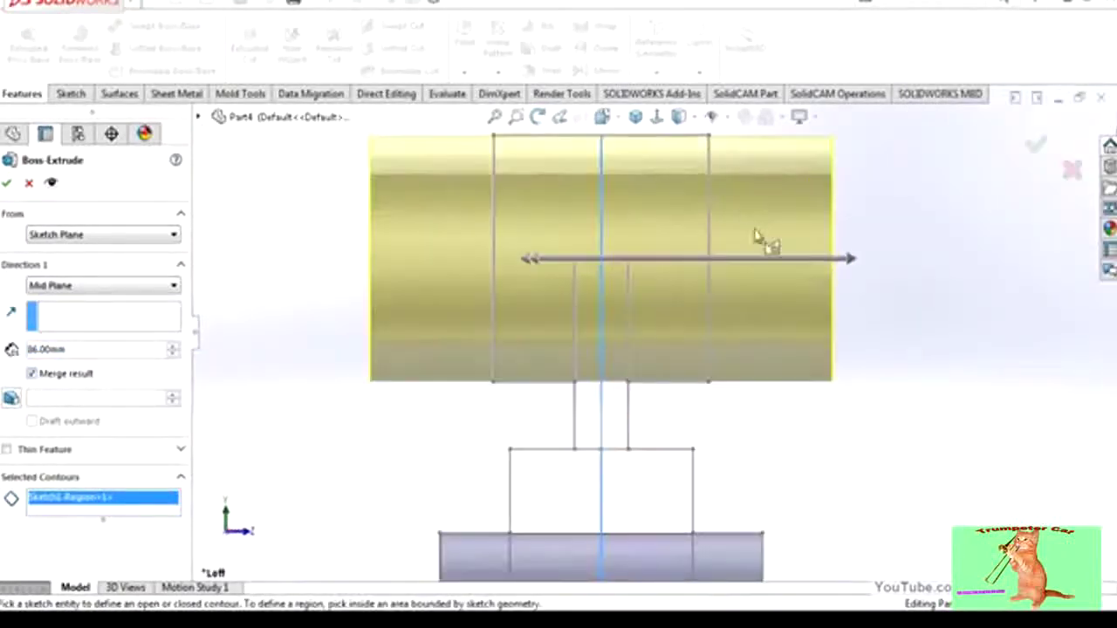
pyautogui.moveTo(855, 258); pyautogui.dragTo(708, 354)
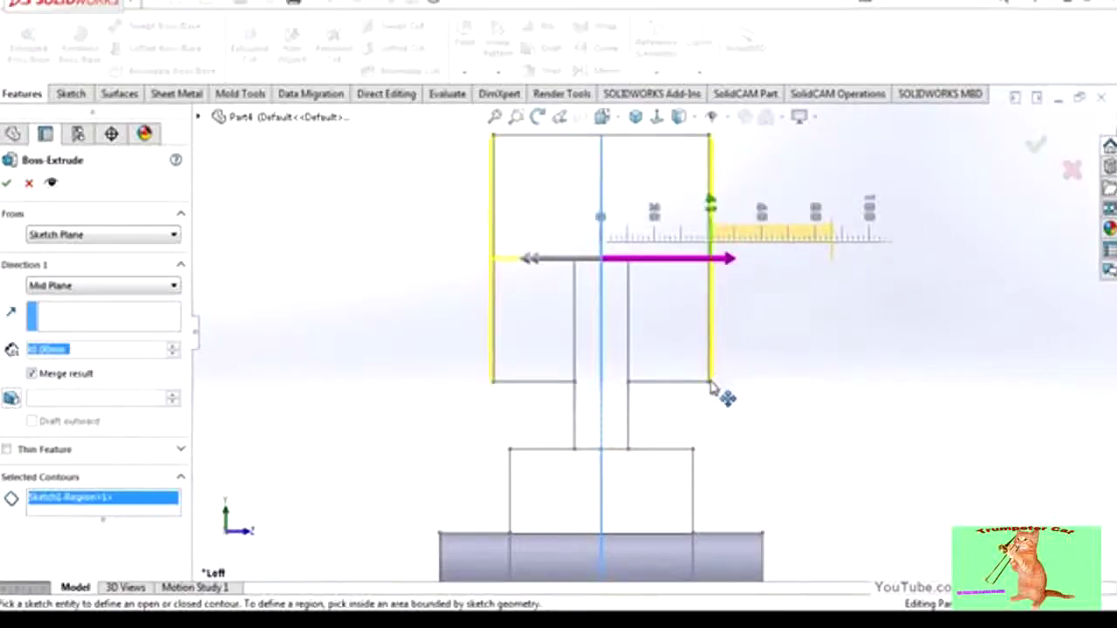
pyautogui.moveTo(718, 392)
pyautogui.mouseDown(button='middle')
pyautogui.moveTo(719, 334)
pyautogui.moveTo(992, 212)
pyautogui.mouseUp(button='middle')
pyautogui.click(1036, 144)
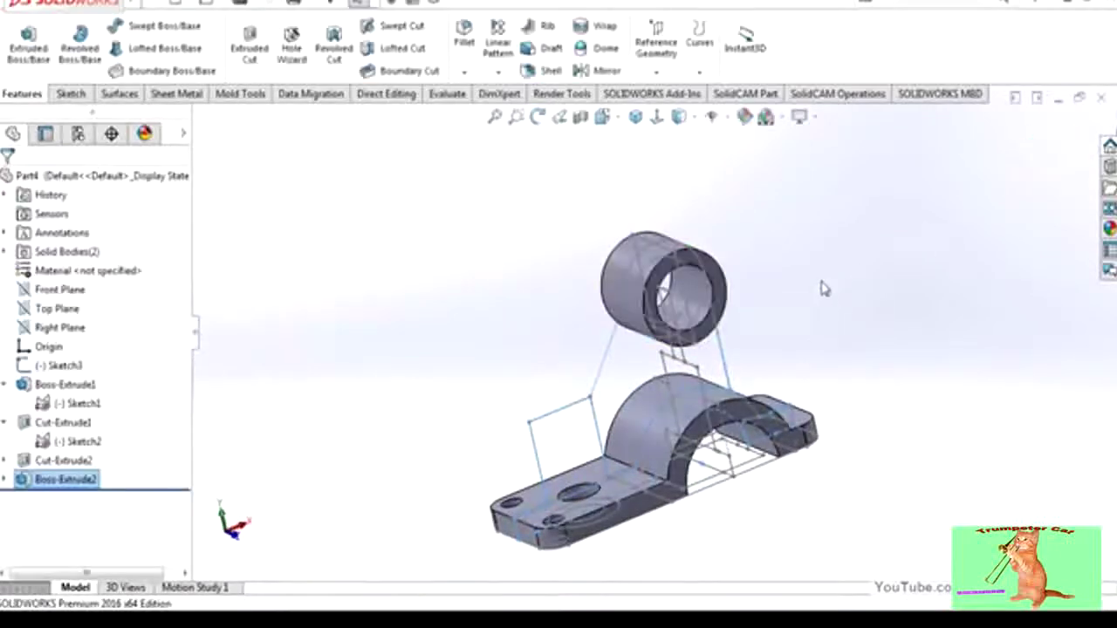
# Step: Begin a boss extrusion from Sketch2, using the ring around the base-plate hole as the profile
pyautogui.moveTo(825, 288)
pyautogui.mouseDown(button='middle')
pyautogui.moveTo(841, 243)
pyautogui.moveTo(850, 349)
pyautogui.moveTo(849, 187)
pyautogui.moveTo(848, 201)
pyautogui.mouseUp(button='middle')
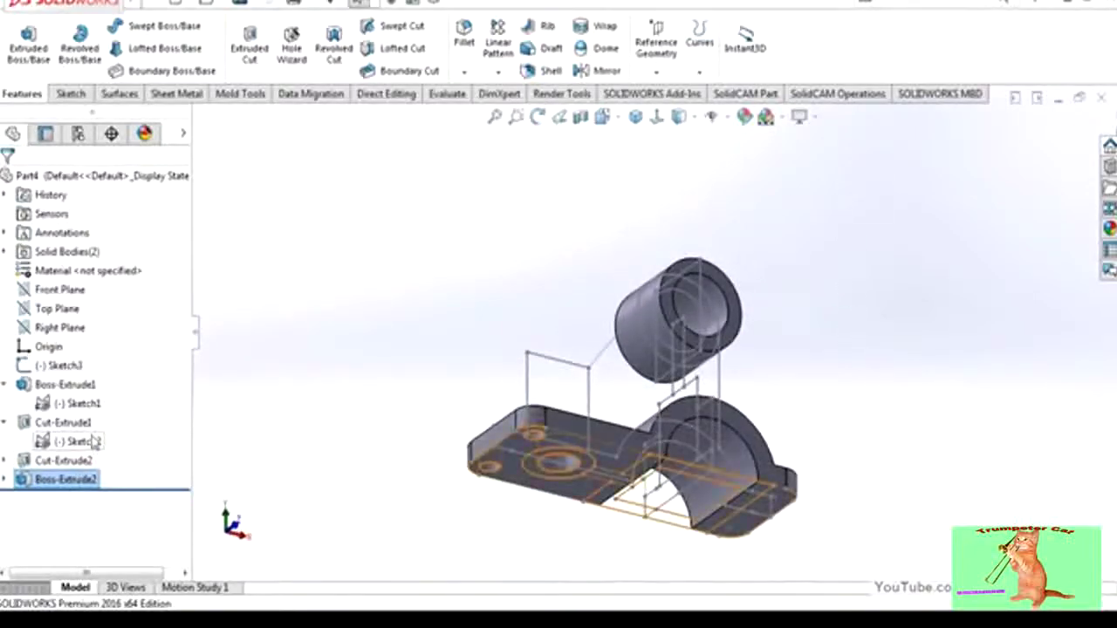
pyautogui.click(64, 445)
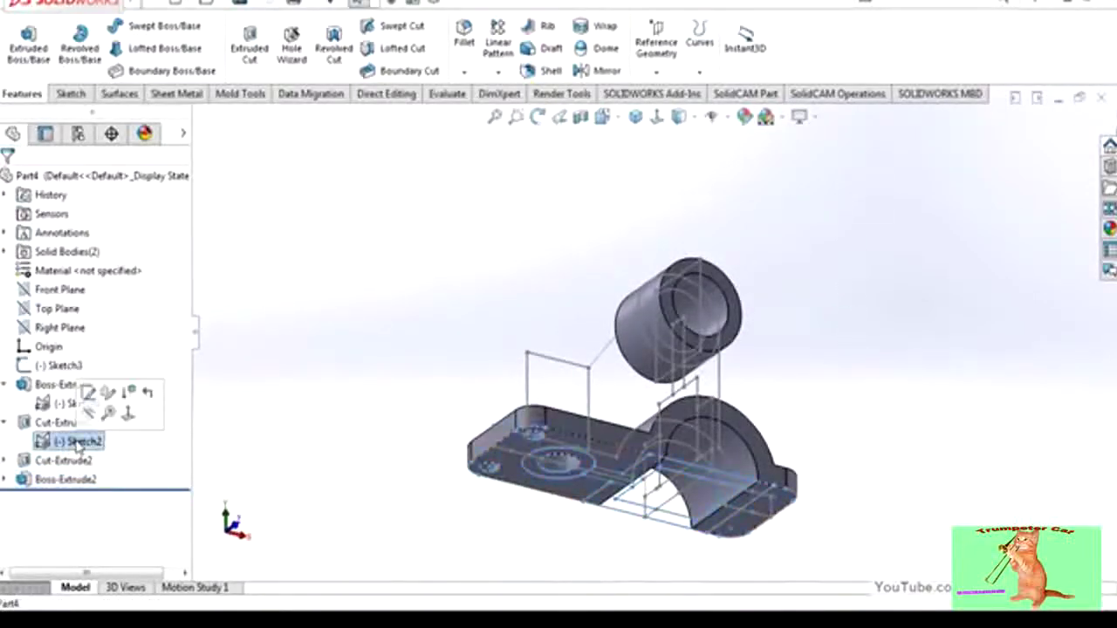
pyautogui.click(43, 61)
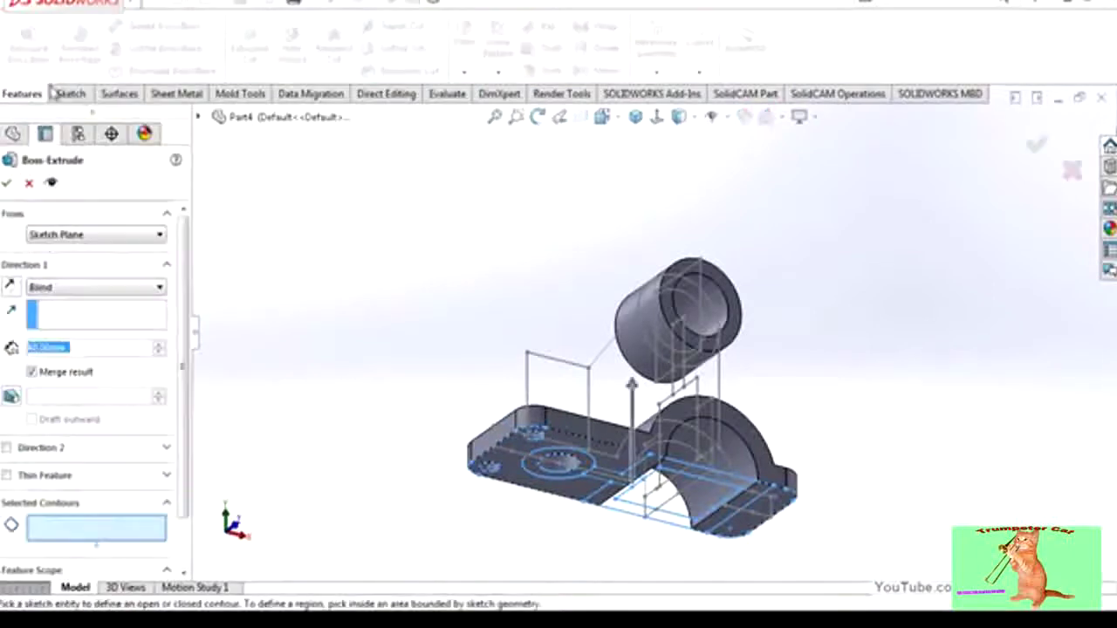
pyautogui.moveTo(522, 490); pyautogui.dragTo(561, 411, button='middle')
pyautogui.scroll(-3, 567, 412)
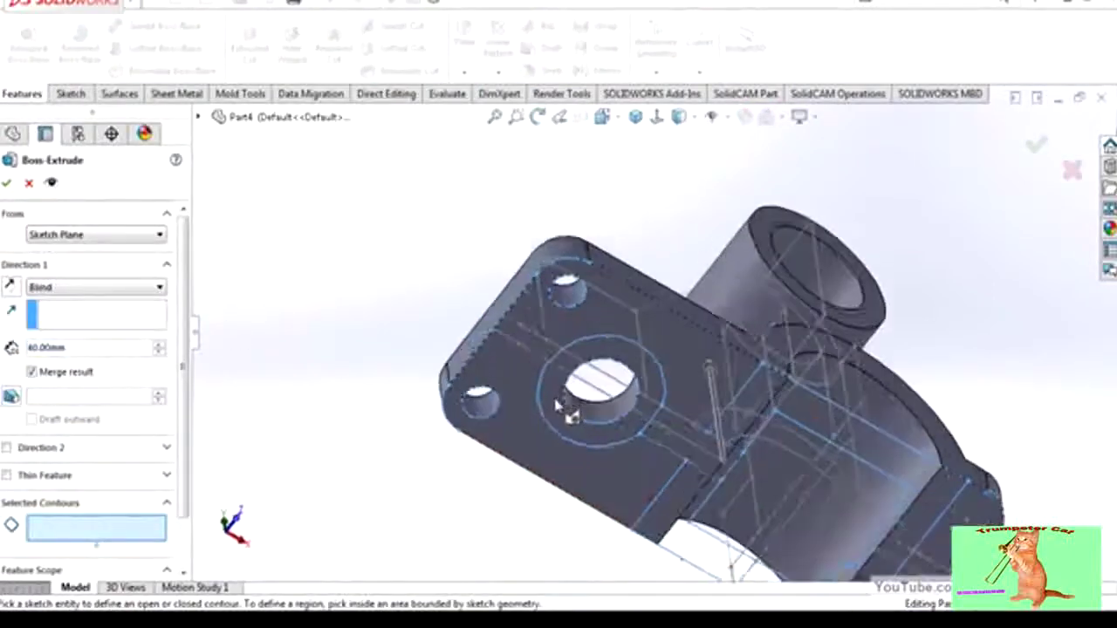
pyautogui.scroll(-2, 572, 414)
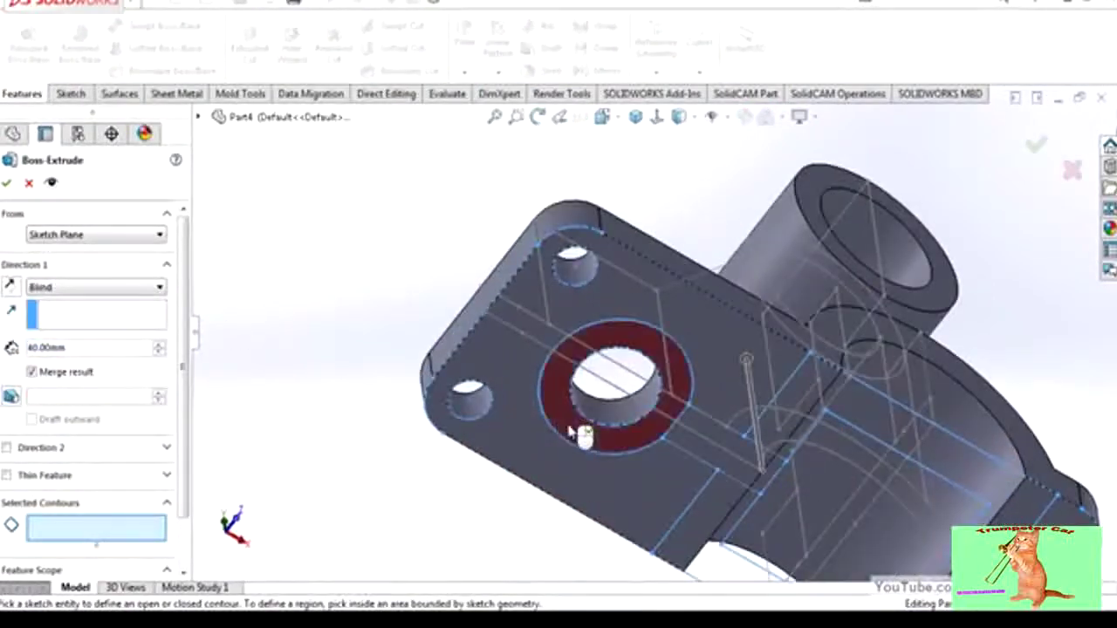
pyautogui.click(583, 436)
# Step: In Front view, drag the boss height up to the top of the sketched rectangle
pyautogui.moveTo(583, 437)
pyautogui.mouseDown(button='middle')
pyautogui.moveTo(489, 521)
pyautogui.moveTo(538, 538)
pyautogui.mouseUp(button='middle')
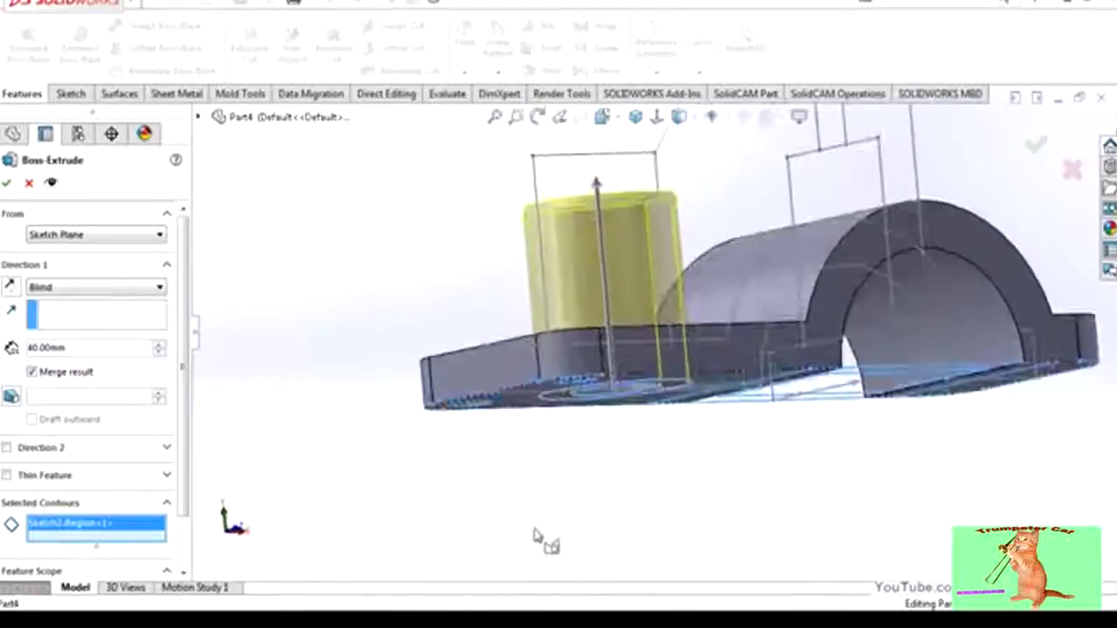
pyautogui.scroll(3, 594, 400)
pyautogui.scroll(-2, 616, 195)
pyautogui.press('space')
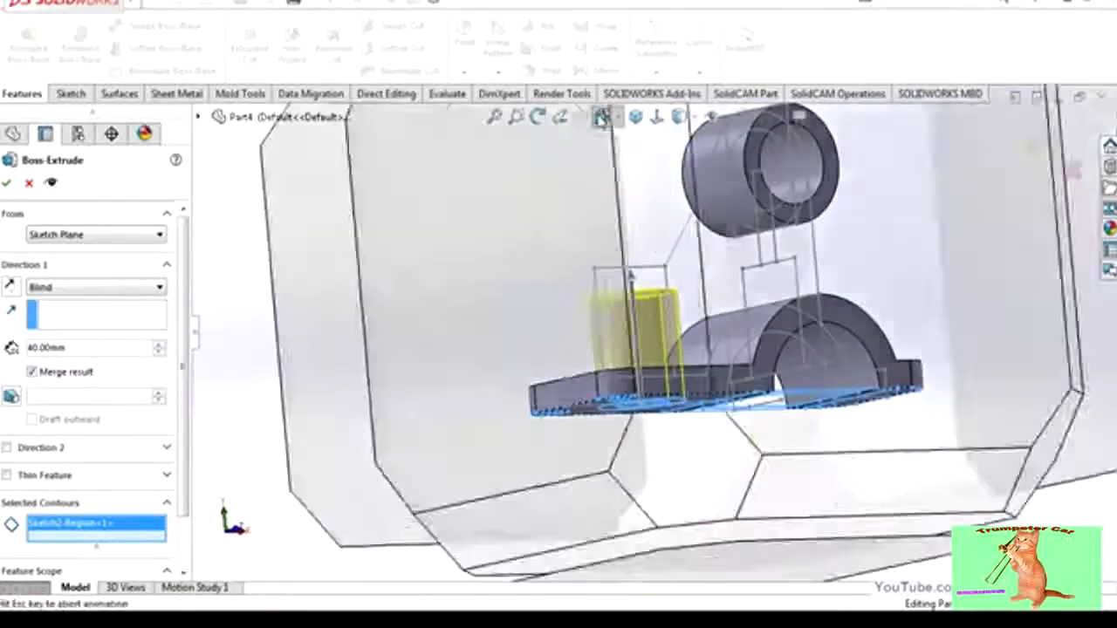
pyautogui.press('Escape')
pyautogui.hotkey('ctrl', '1')
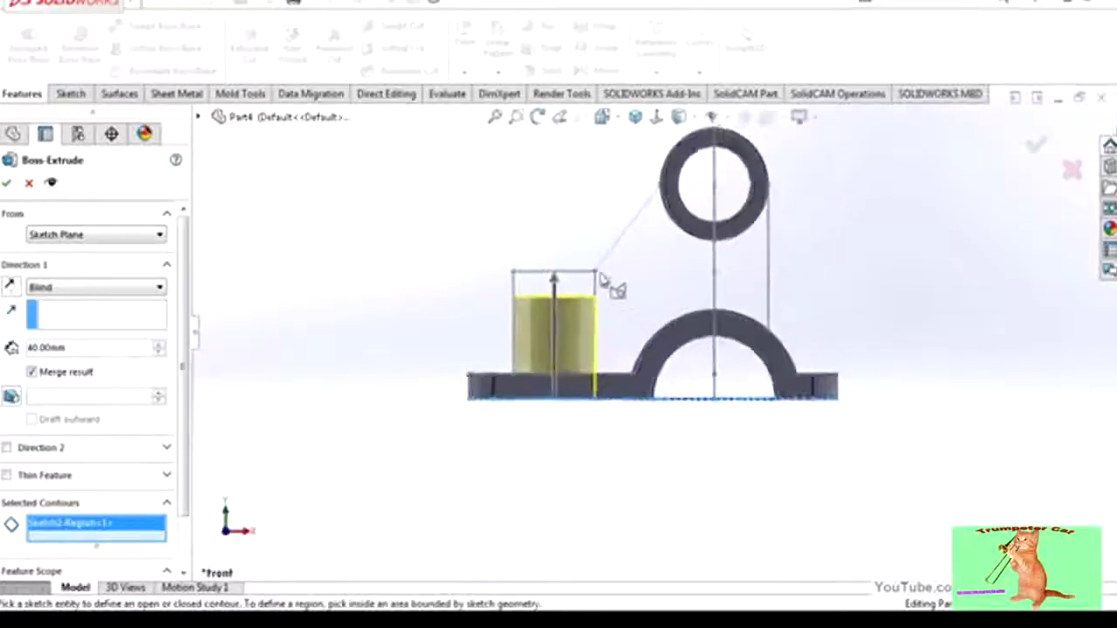
pyautogui.scroll(-2, 579, 299)
pyautogui.scroll(-2, 568, 337)
pyautogui.click(559, 335)
pyautogui.moveTo(569, 340); pyautogui.dragTo(571, 314)
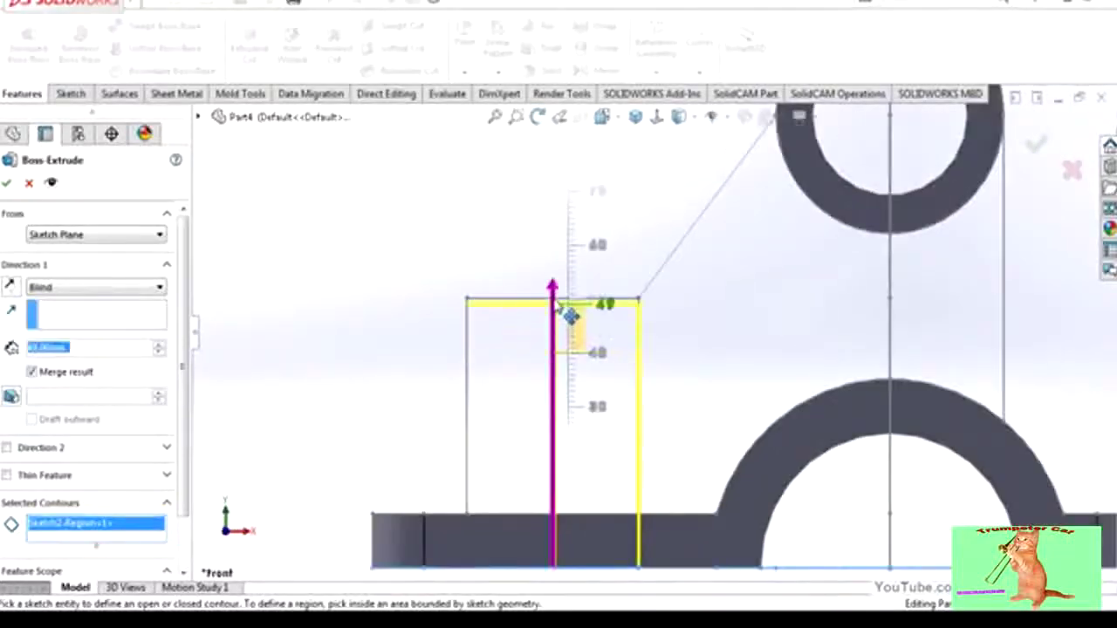
pyautogui.scroll(5, 568, 323)
pyautogui.moveTo(566, 331)
pyautogui.mouseDown(button='middle')
pyautogui.moveTo(613, 494)
pyautogui.moveTo(638, 454)
pyautogui.mouseUp(button='middle')
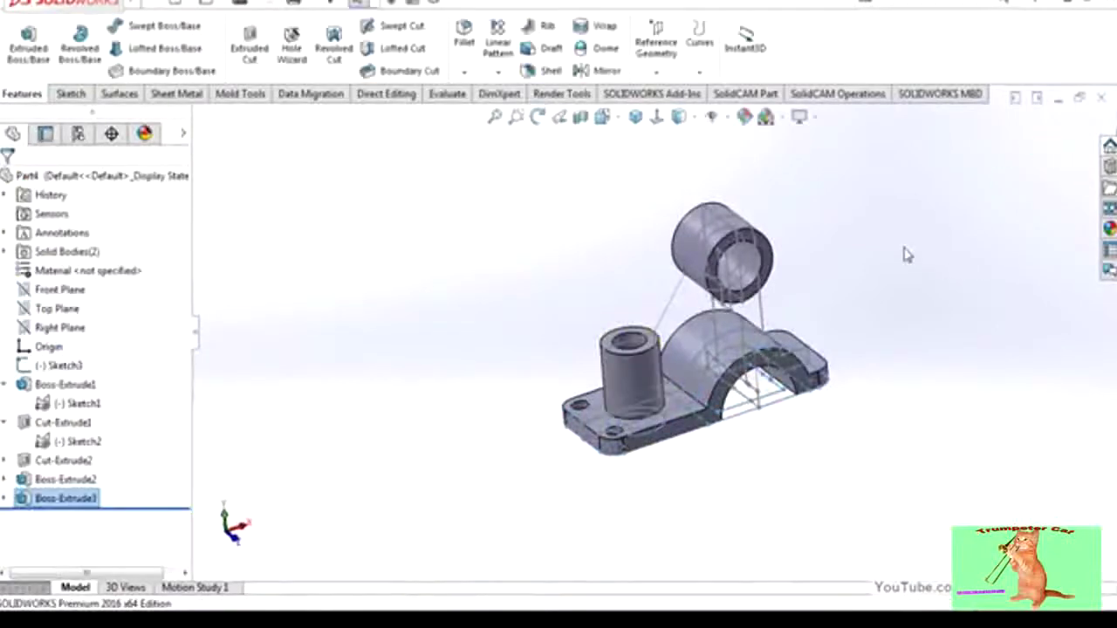
# Step: Confirm the boss, then start a Mid Plane extrusion of Sketch1's web region
pyautogui.hotkey('ctrl', '7')
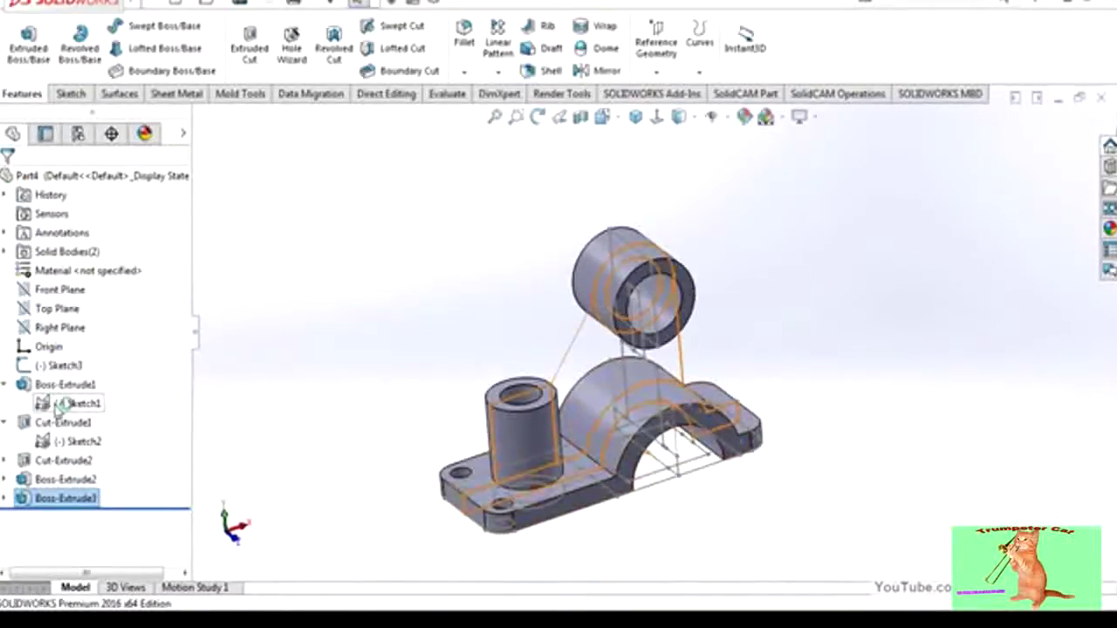
pyautogui.click(74, 403)
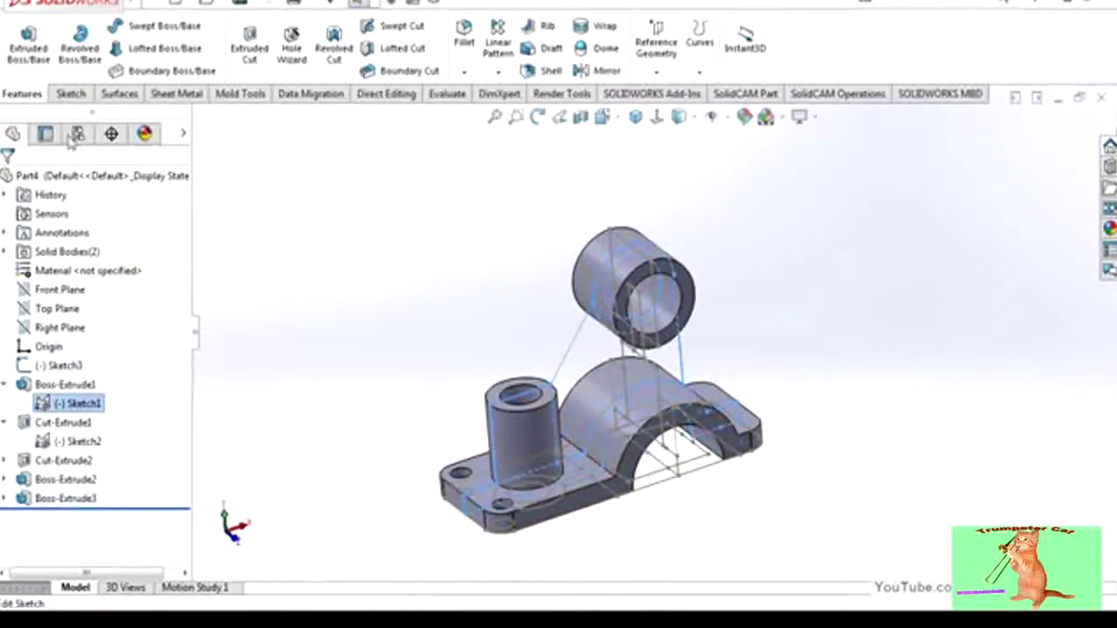
pyautogui.click(32, 62)
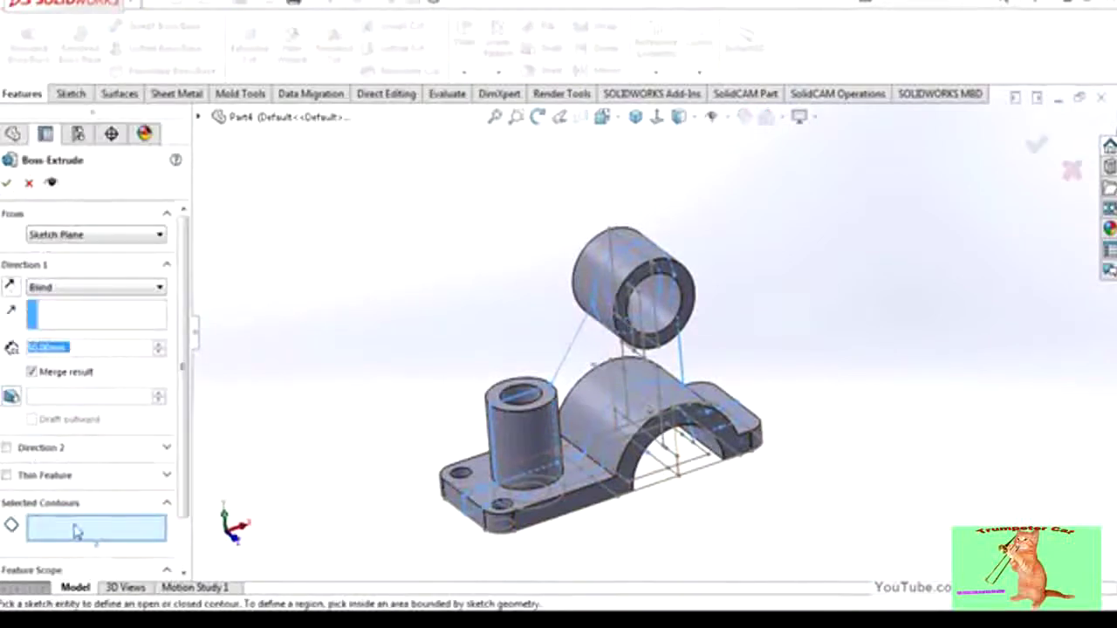
pyautogui.click(603, 394)
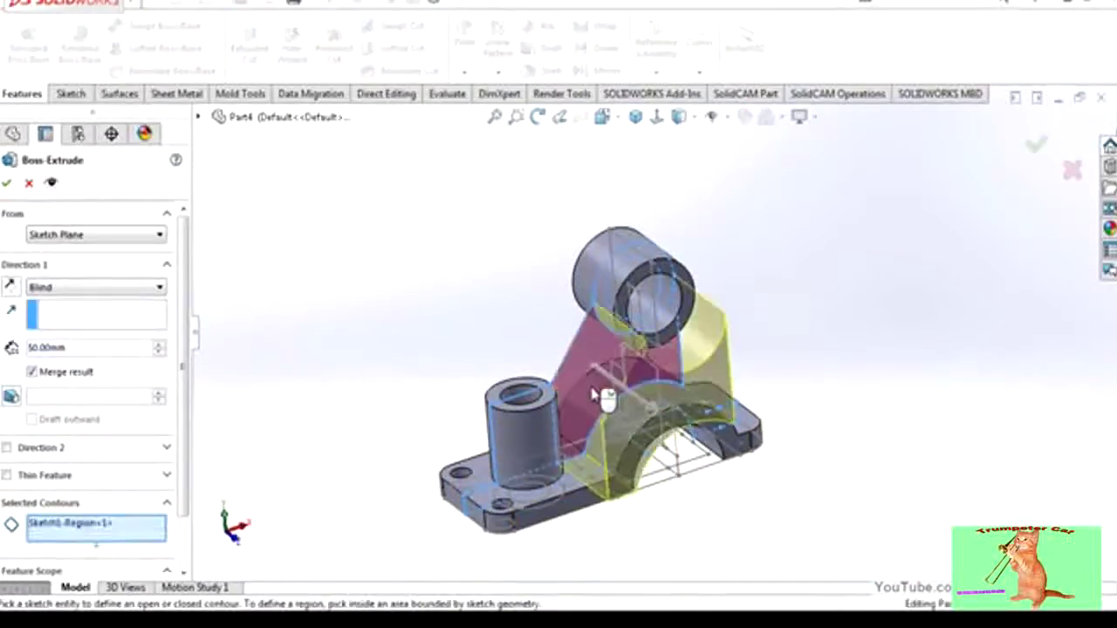
pyautogui.click(118, 288)
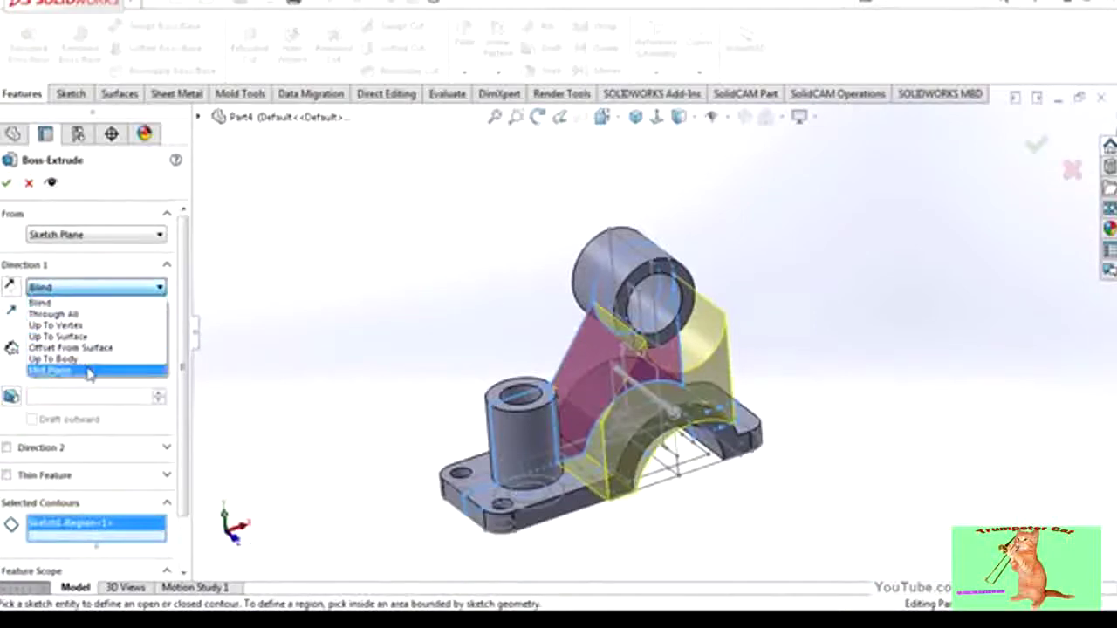
pyautogui.click(96, 373)
# Step: In Left view, thin the web to 10 mm and confirm Boss-Extrude4
pyautogui.click(604, 117)
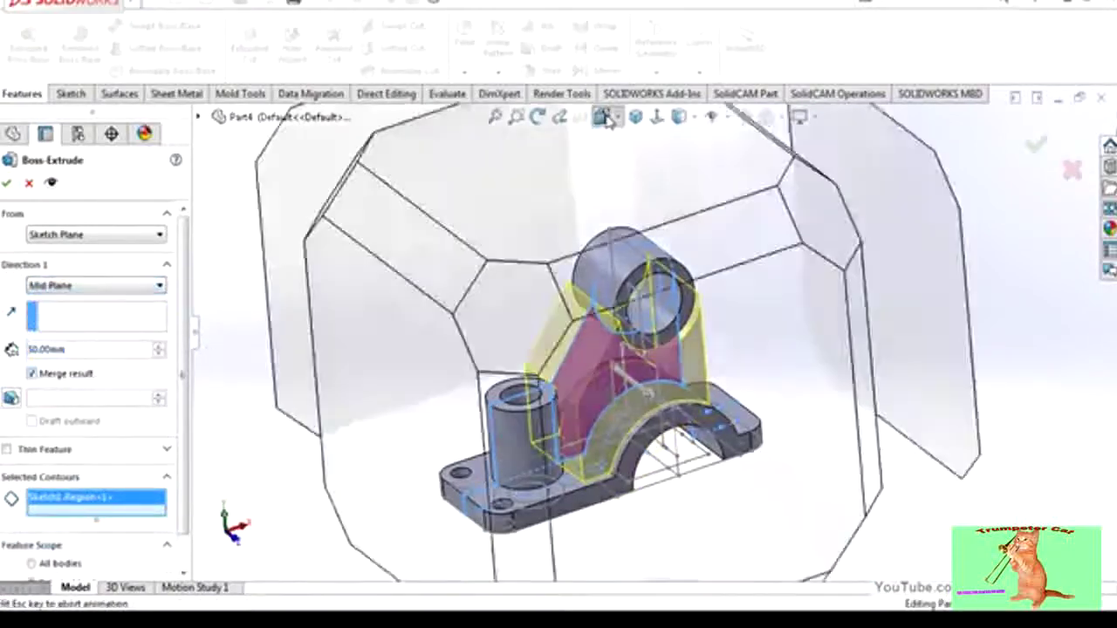
pyautogui.click(541, 410)
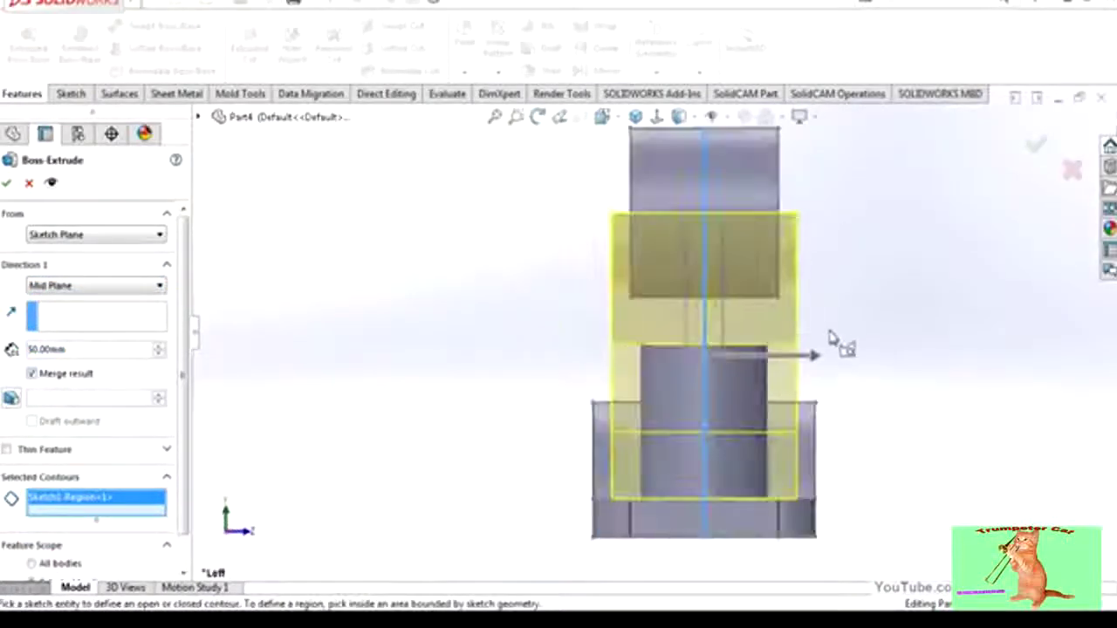
pyautogui.scroll(-3, 676, 325)
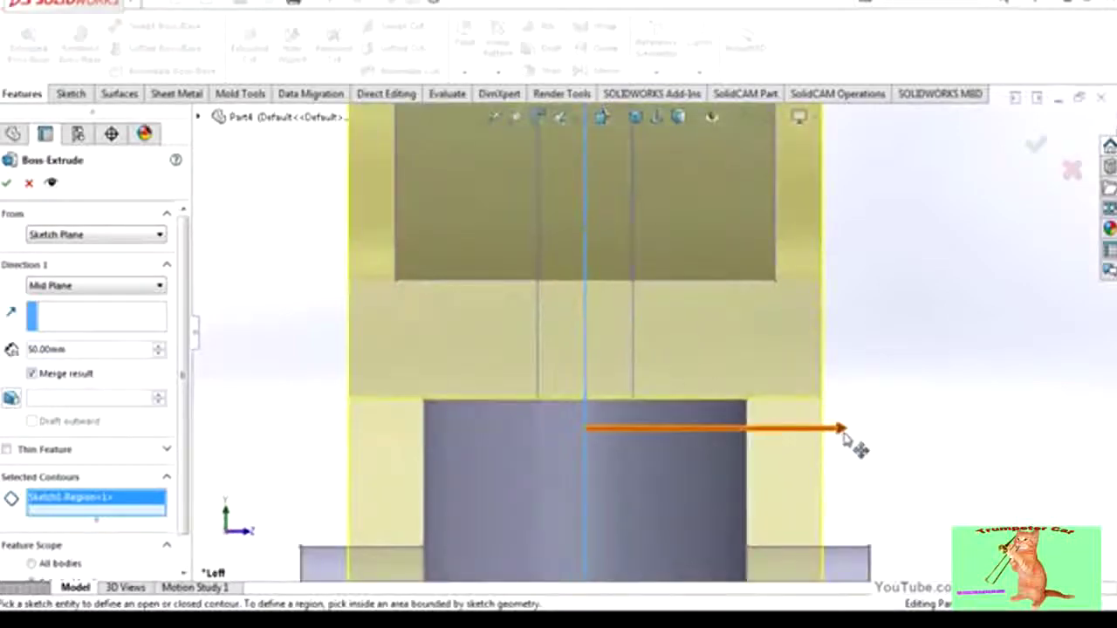
pyautogui.moveTo(846, 439)
pyautogui.mouseDown()
pyautogui.moveTo(773, 378)
pyautogui.moveTo(633, 358)
pyautogui.mouseUp()
pyautogui.scroll(2, 705, 330)
pyautogui.moveTo(705, 330); pyautogui.dragTo(673, 374, button='middle')
pyautogui.scroll(-2, 672, 374)
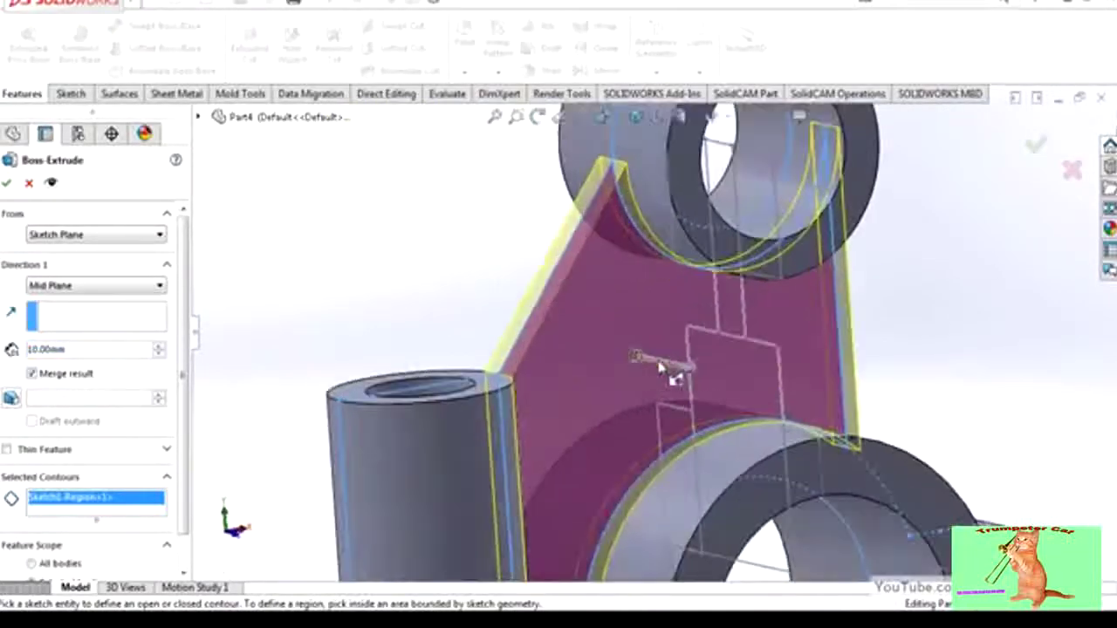
pyautogui.scroll(2, 669, 361)
pyautogui.scroll(2, 789, 270)
pyautogui.click(1037, 147)
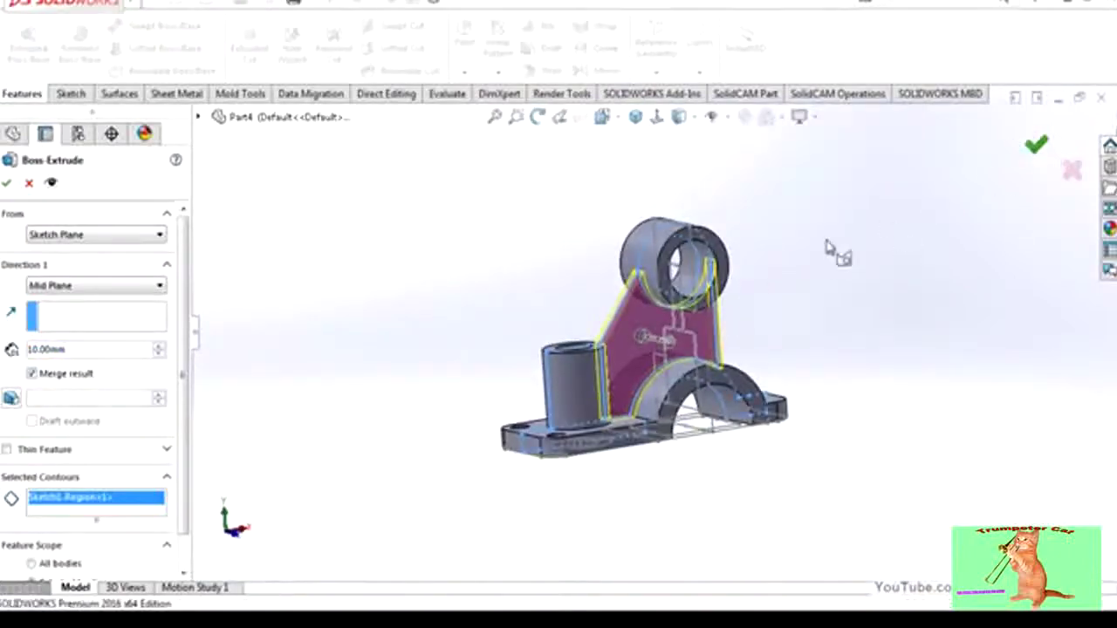
pyautogui.moveTo(788, 242); pyautogui.dragTo(715, 253, button='middle')
pyautogui.moveTo(663, 407); pyautogui.dragTo(663, 468, button='middle')
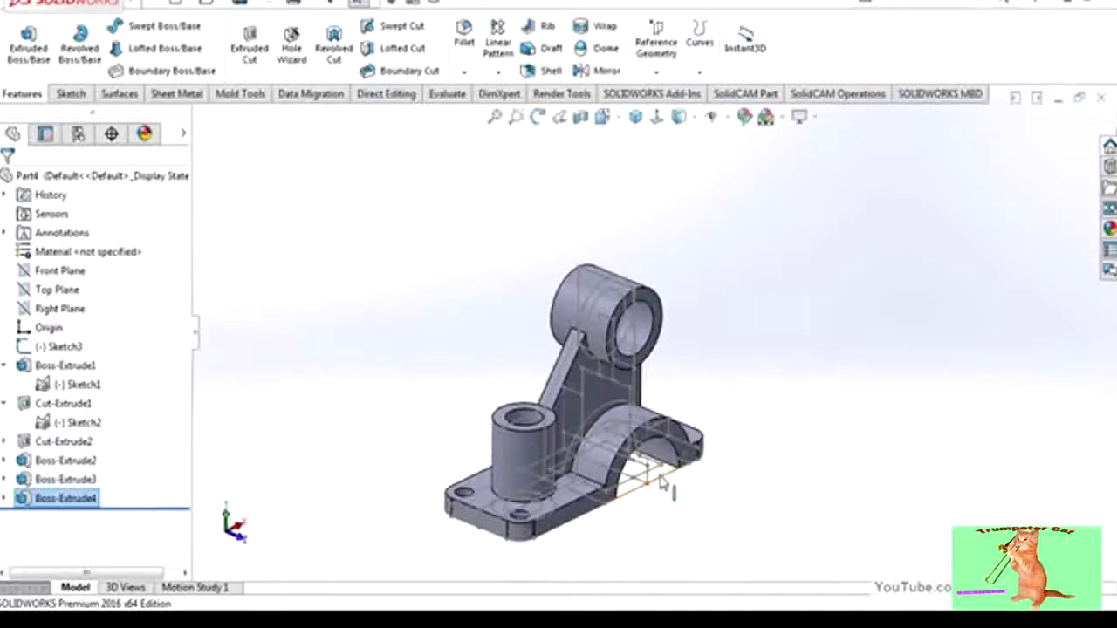
# Step: Hide Sketch2, Sketch3 and Sketch1 in the FeatureManager tree
pyautogui.rightClick(663, 484)
pyautogui.click(690, 307)
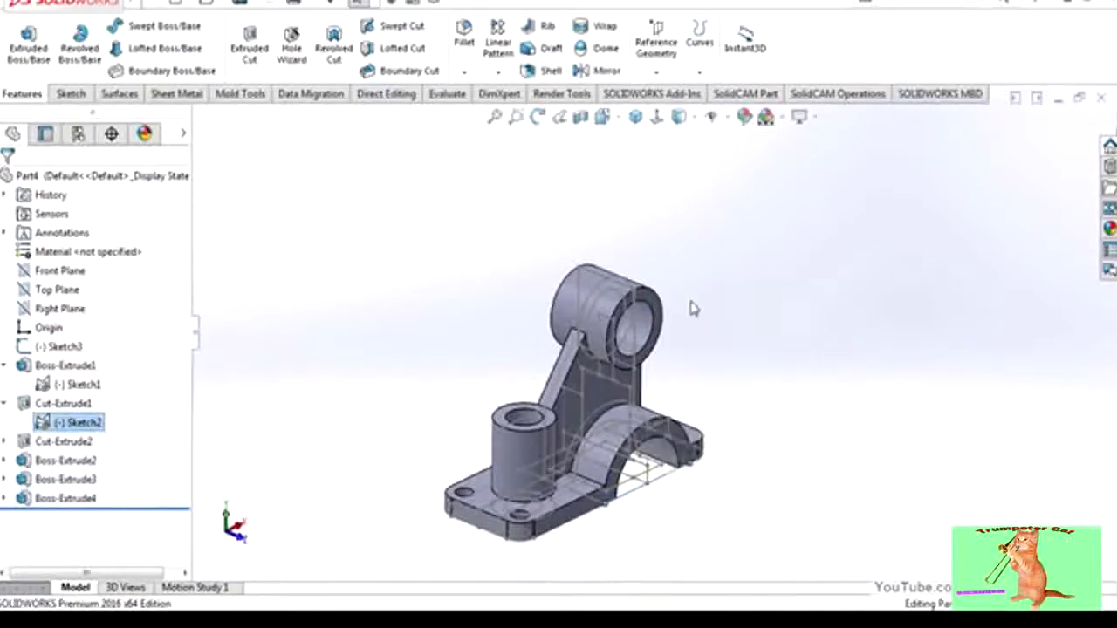
pyautogui.rightClick(647, 486)
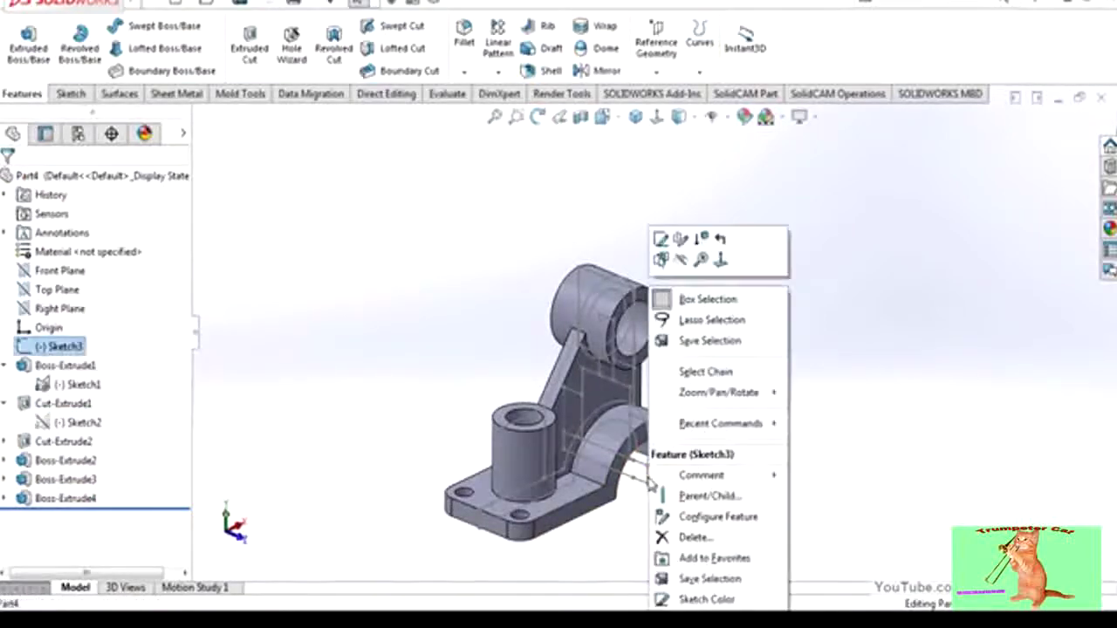
pyautogui.click(681, 259)
pyautogui.rightClick(611, 295)
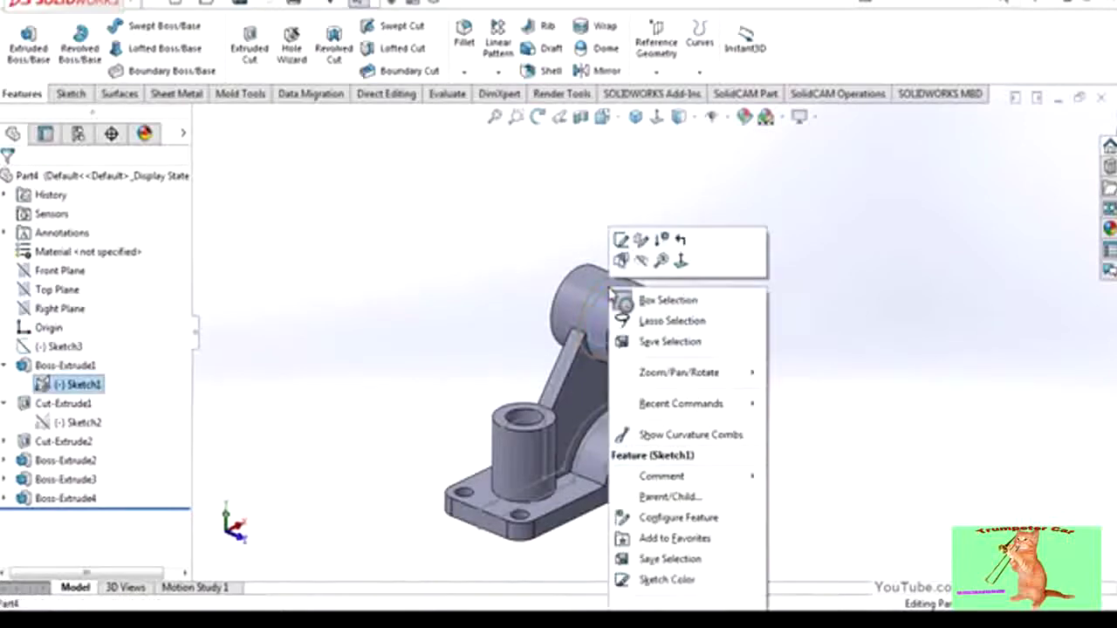
pyautogui.click(641, 261)
# Step: Return to isometric view and orbit to inspect the finished bracket, including its underside
pyautogui.moveTo(713, 346)
pyautogui.mouseDown(button='middle')
pyautogui.moveTo(705, 361)
pyautogui.moveTo(686, 320)
pyautogui.moveTo(641, 444)
pyautogui.moveTo(636, 406)
pyautogui.mouseUp(button='middle')
pyautogui.scroll(-3, 636, 406)
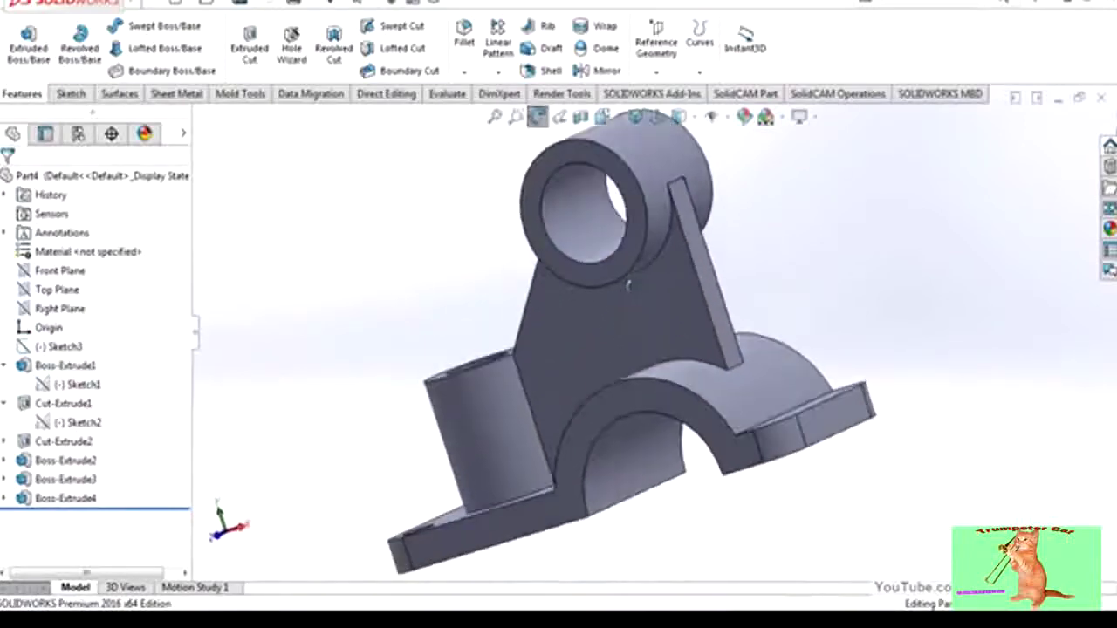
pyautogui.scroll(-3, 689, 345)
pyautogui.scroll(3, 689, 346)
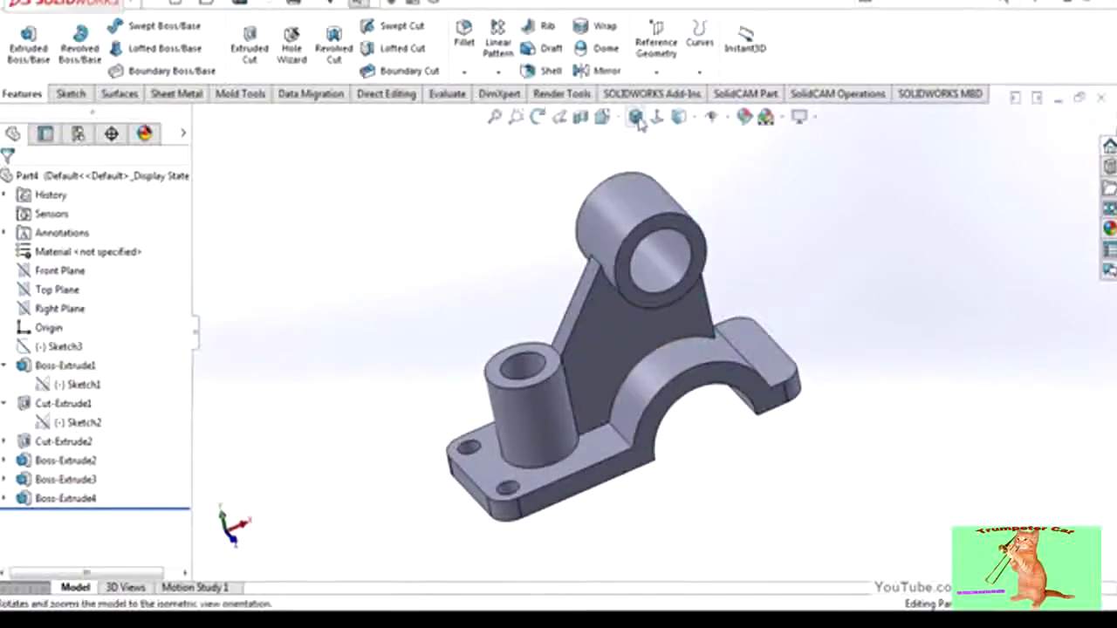
pyautogui.hotkey('ctrl', '7')
pyautogui.moveTo(638, 513)
pyautogui.mouseDown(button='middle')
pyautogui.moveTo(635, 468)
pyautogui.moveTo(695, 576)
pyautogui.moveTo(790, 406)
pyautogui.moveTo(565, 536)
pyautogui.moveTo(905, 356)
pyautogui.mouseUp(button='middle')
pyautogui.moveTo(541, 342)
pyautogui.mouseDown(button='middle')
pyautogui.moveTo(459, 324)
pyautogui.moveTo(434, 302)
pyautogui.moveTo(436, 267)
pyautogui.moveTo(469, 347)
pyautogui.mouseUp(button='middle')
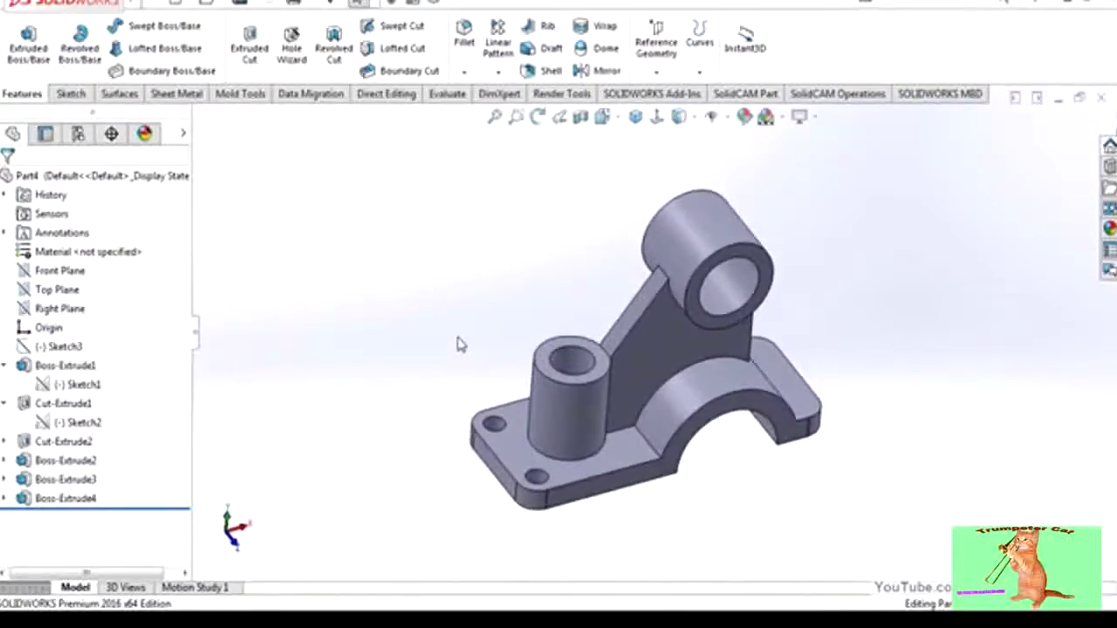